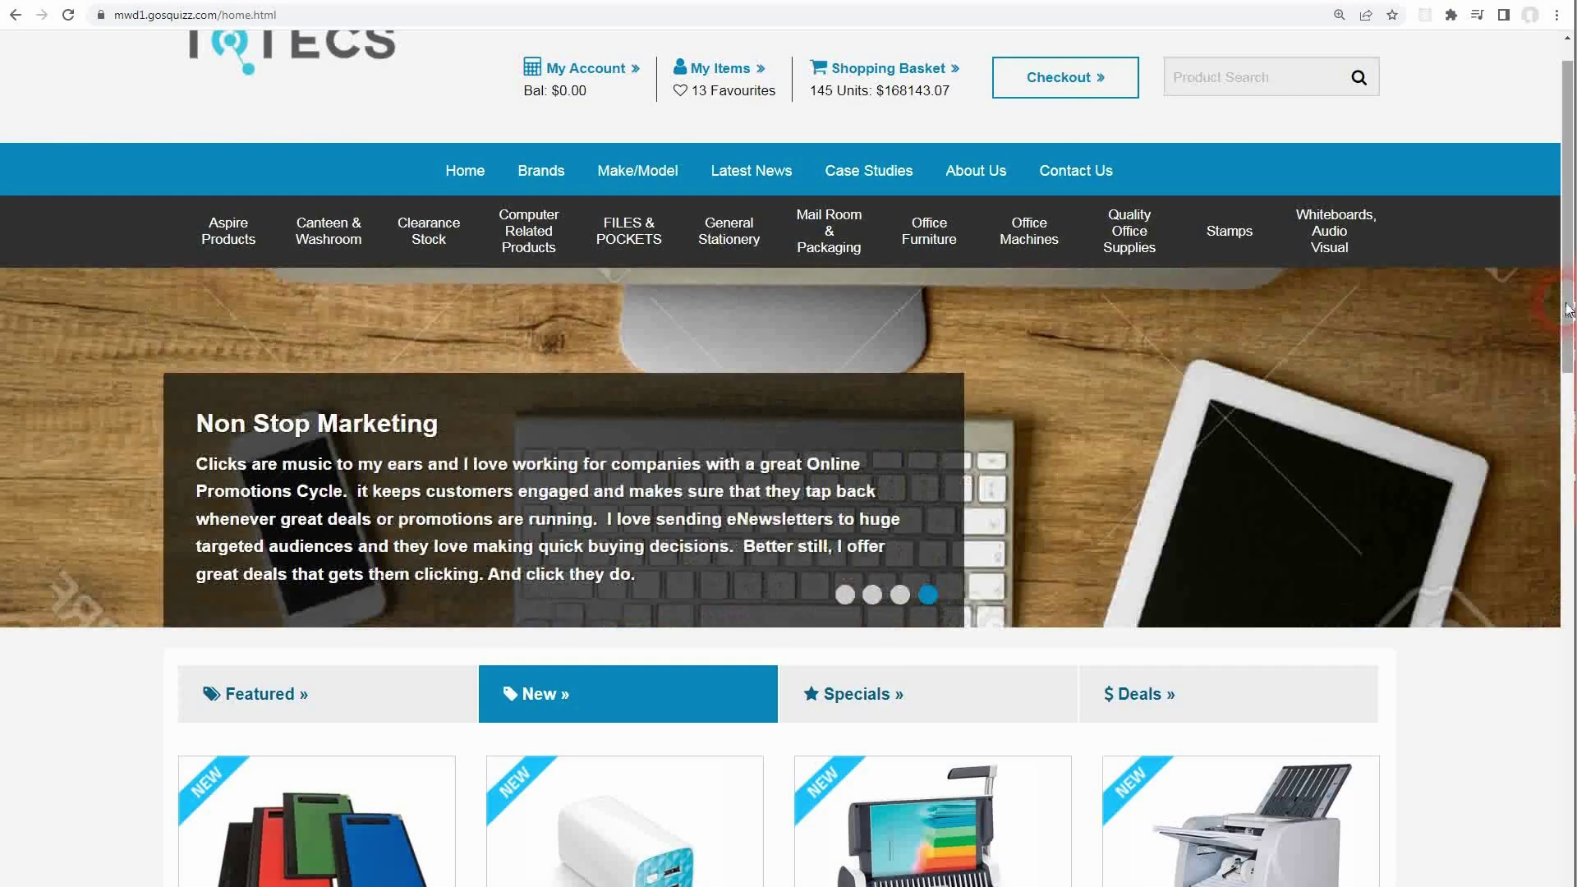
Examine the product image flags across the Featured, New and Specials product groups on the storefront home page
left_click_drag(1568, 308, 1553, 426)
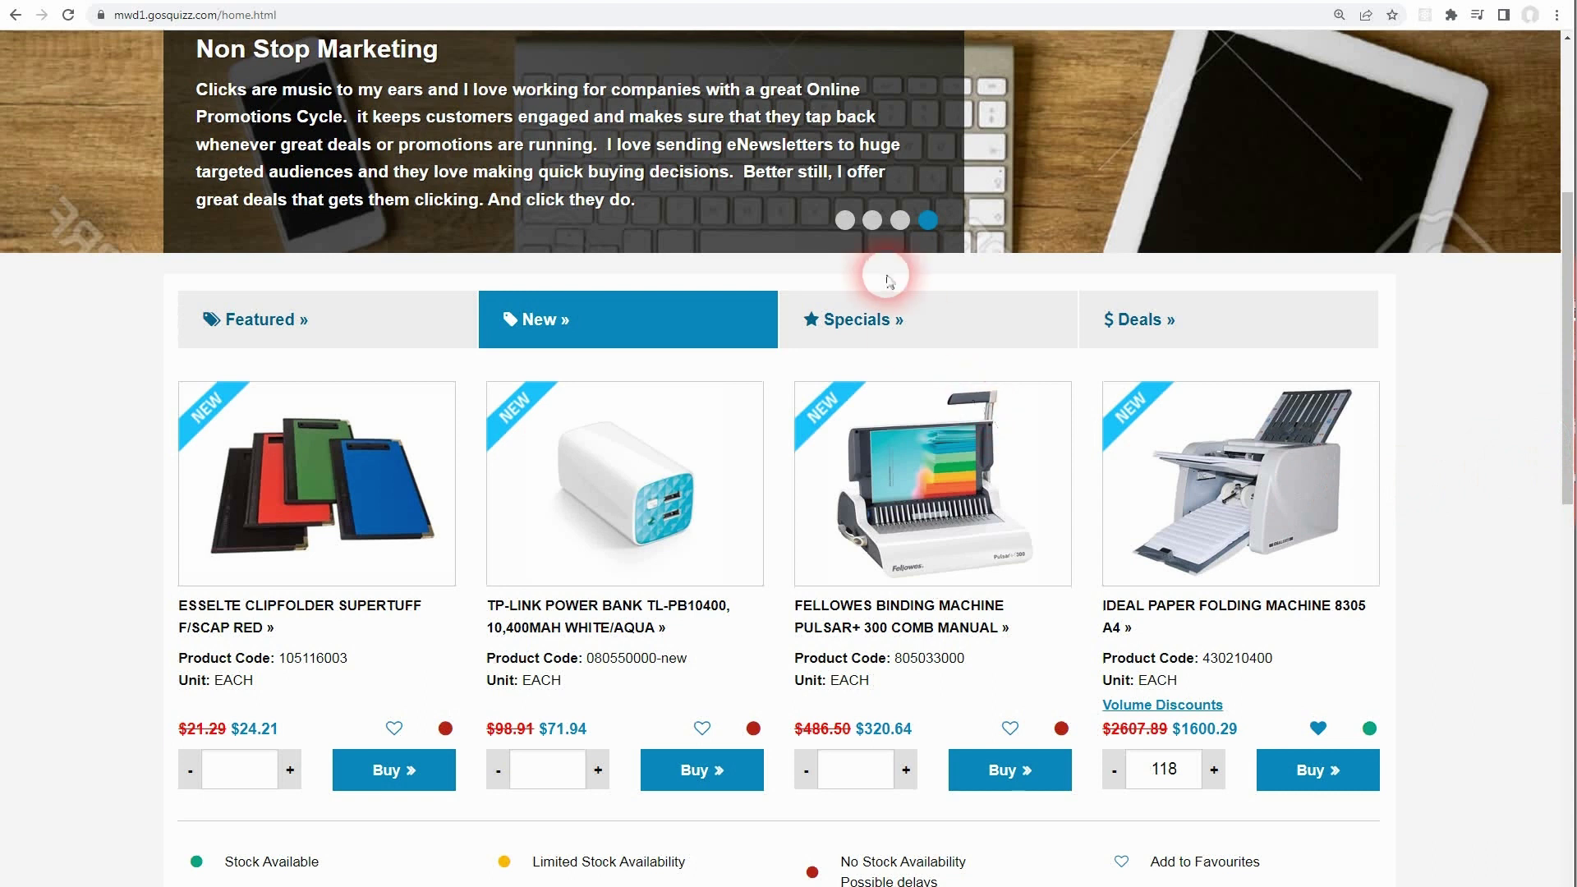
left_click(883, 306)
left_click(351, 327)
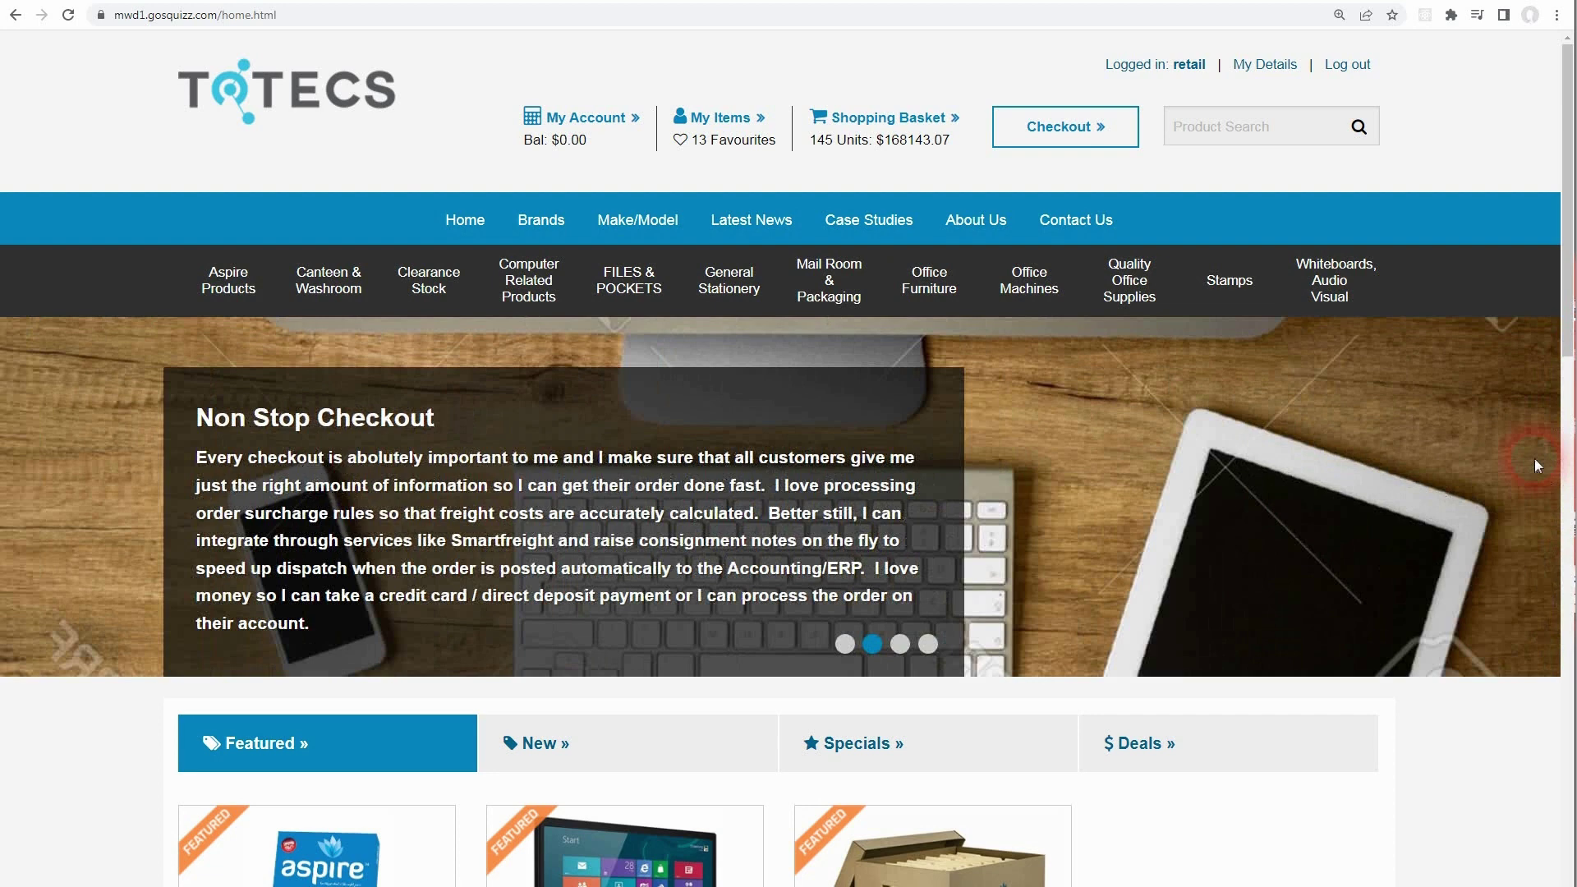
left_click_drag(1567, 321, 1567, 480)
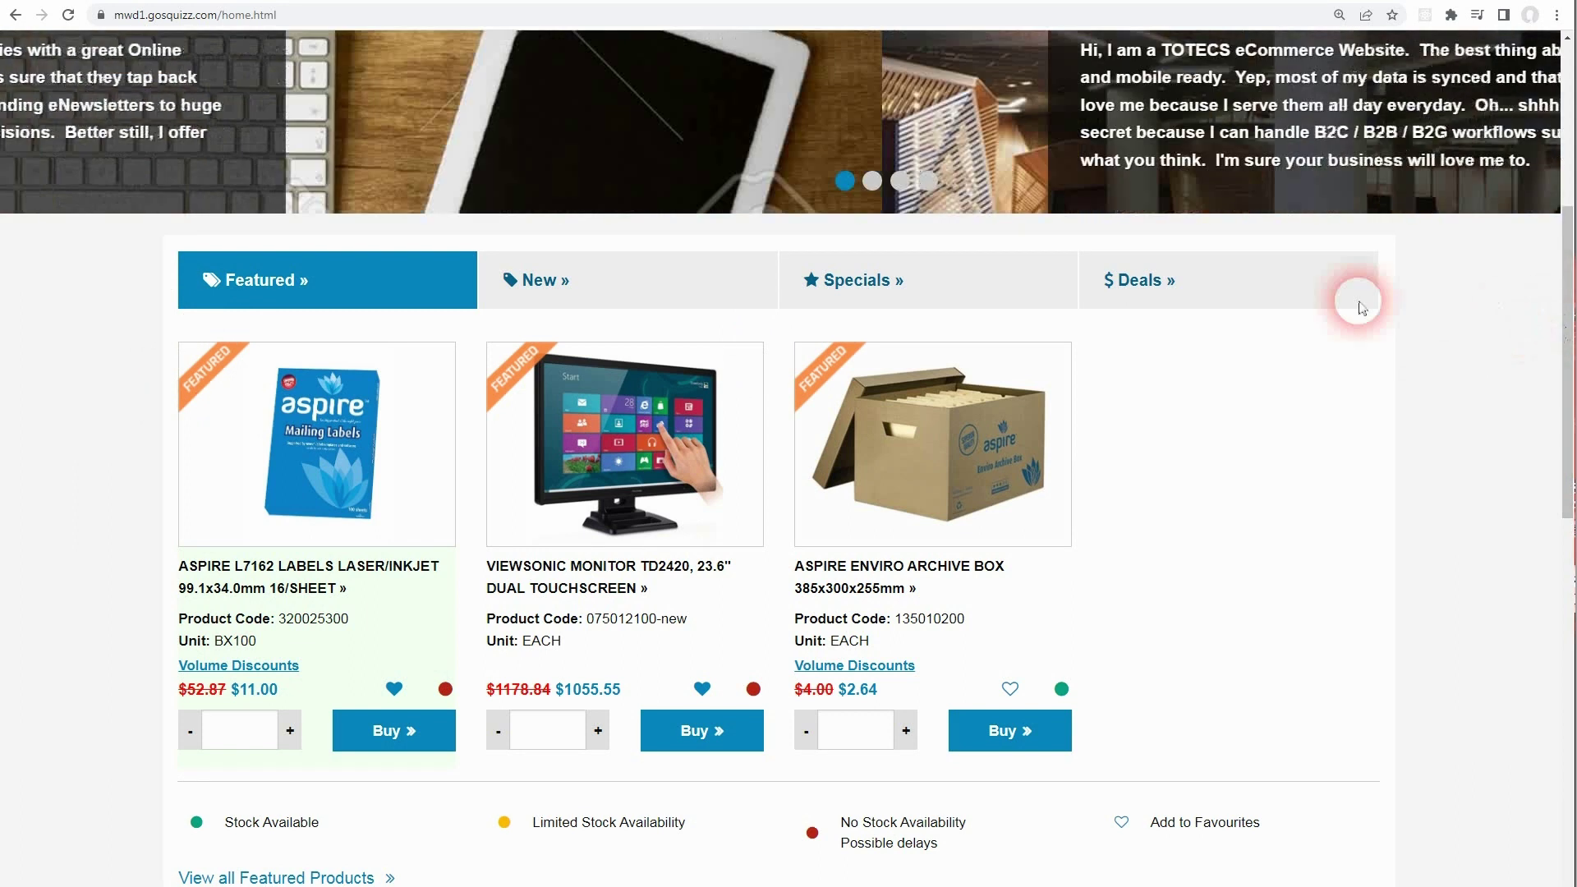
left_click(644, 267)
left_click(949, 284)
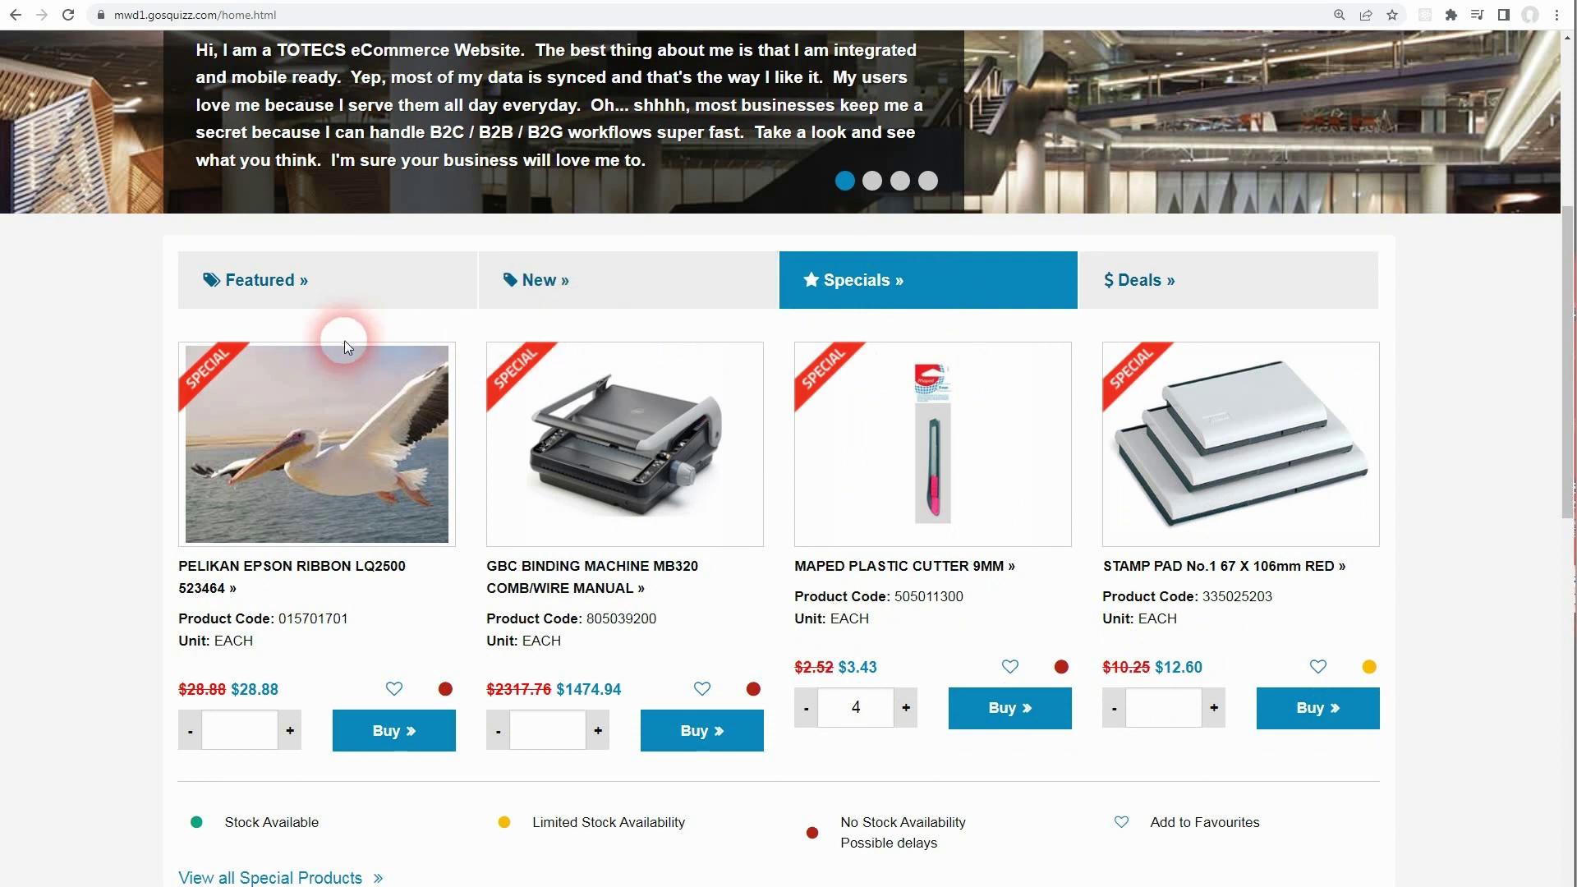
left_click(635, 293)
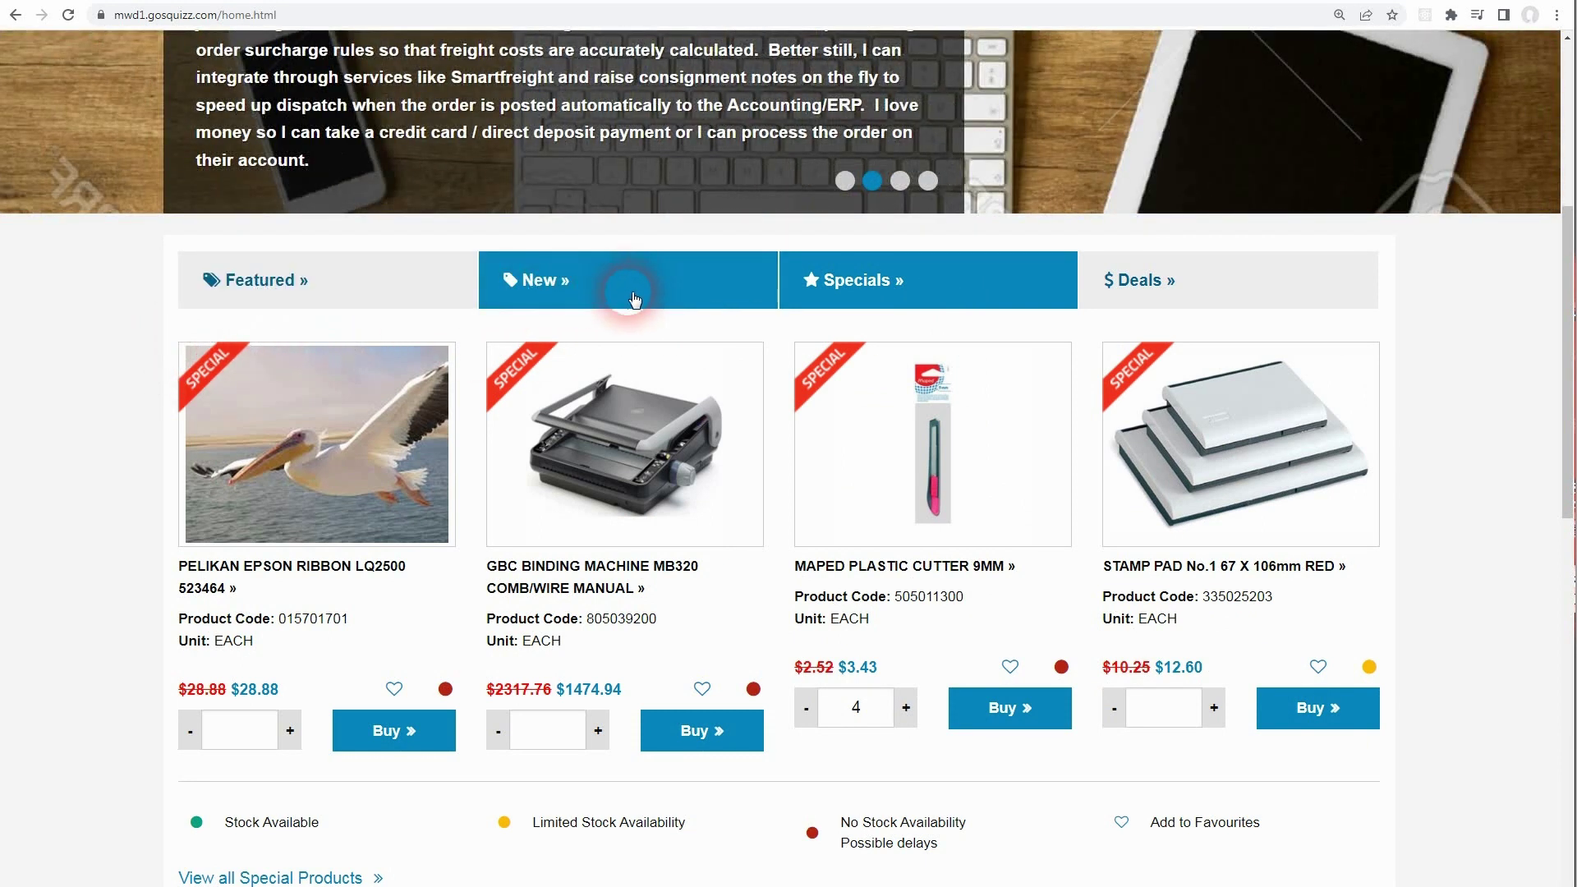
left_click(294, 300)
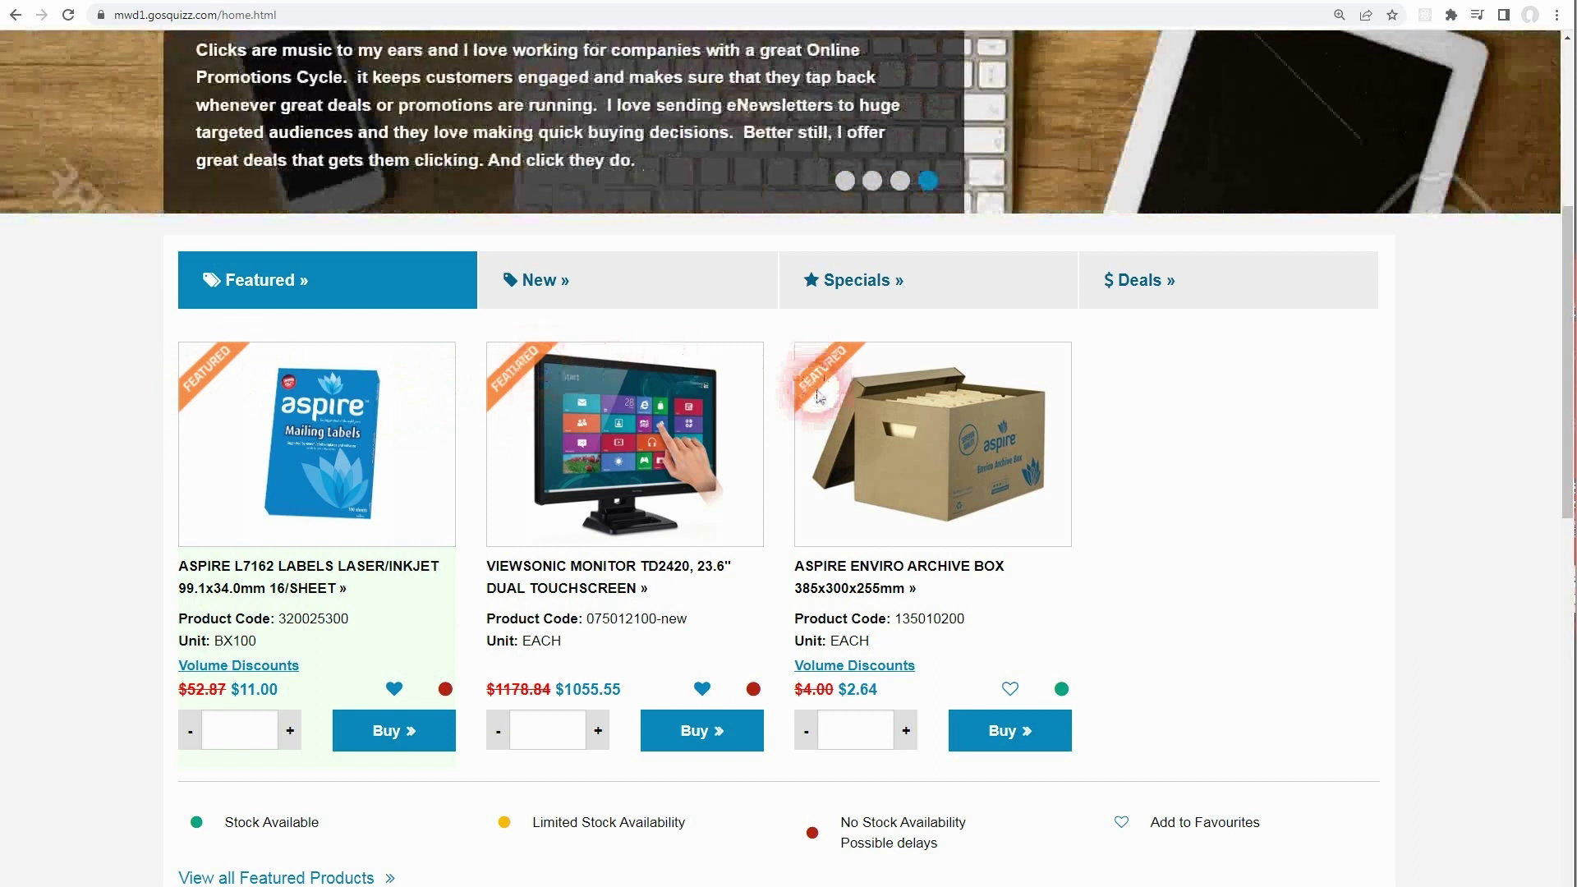
left_click(564, 278)
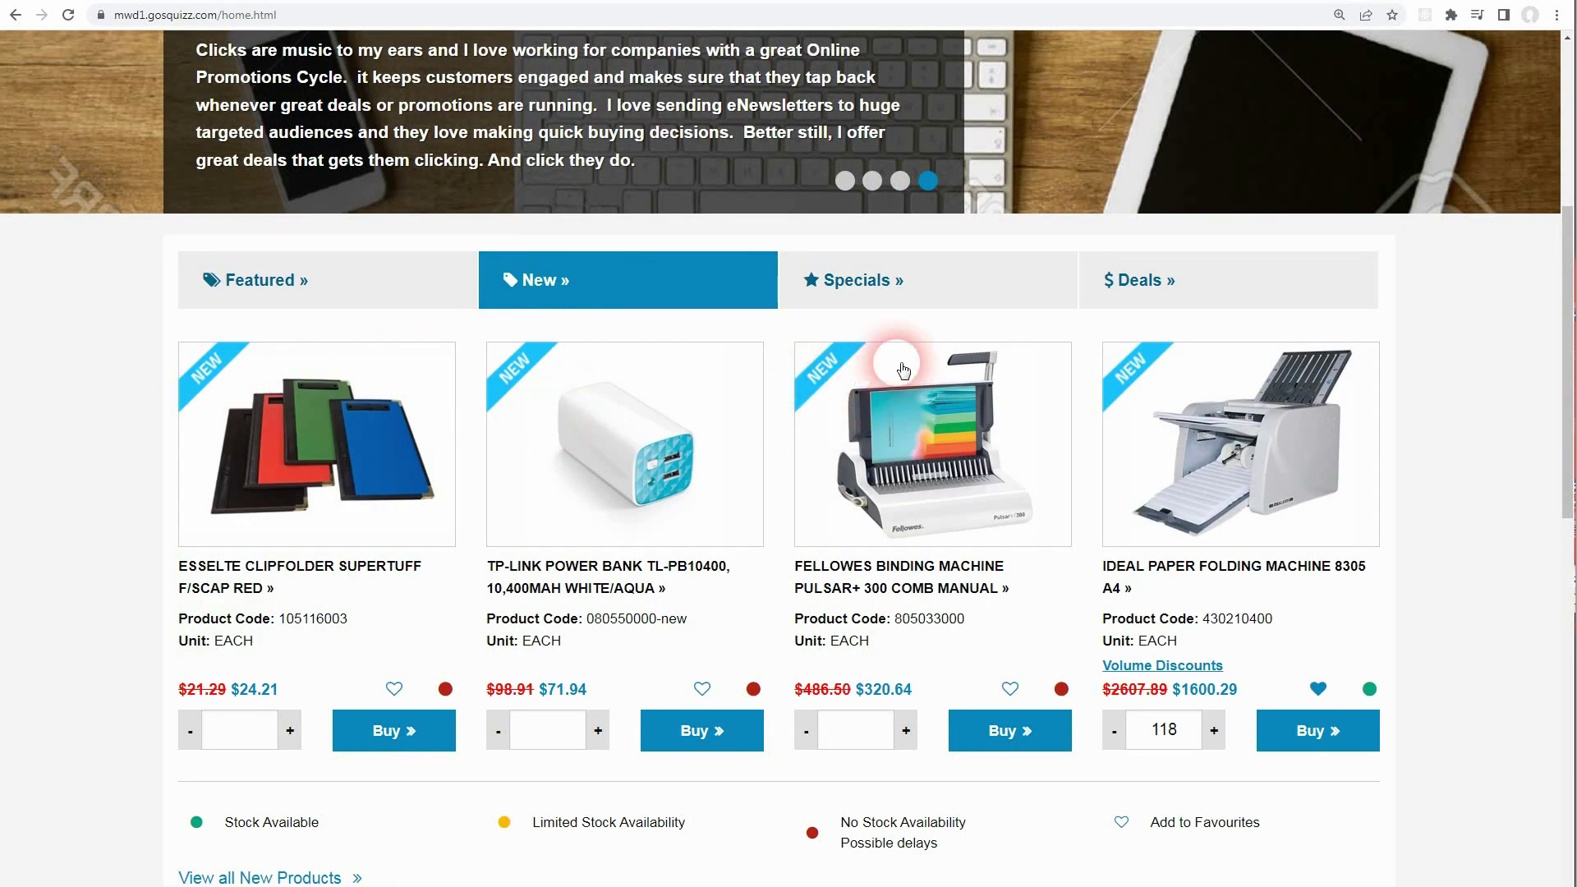
left_click(878, 296)
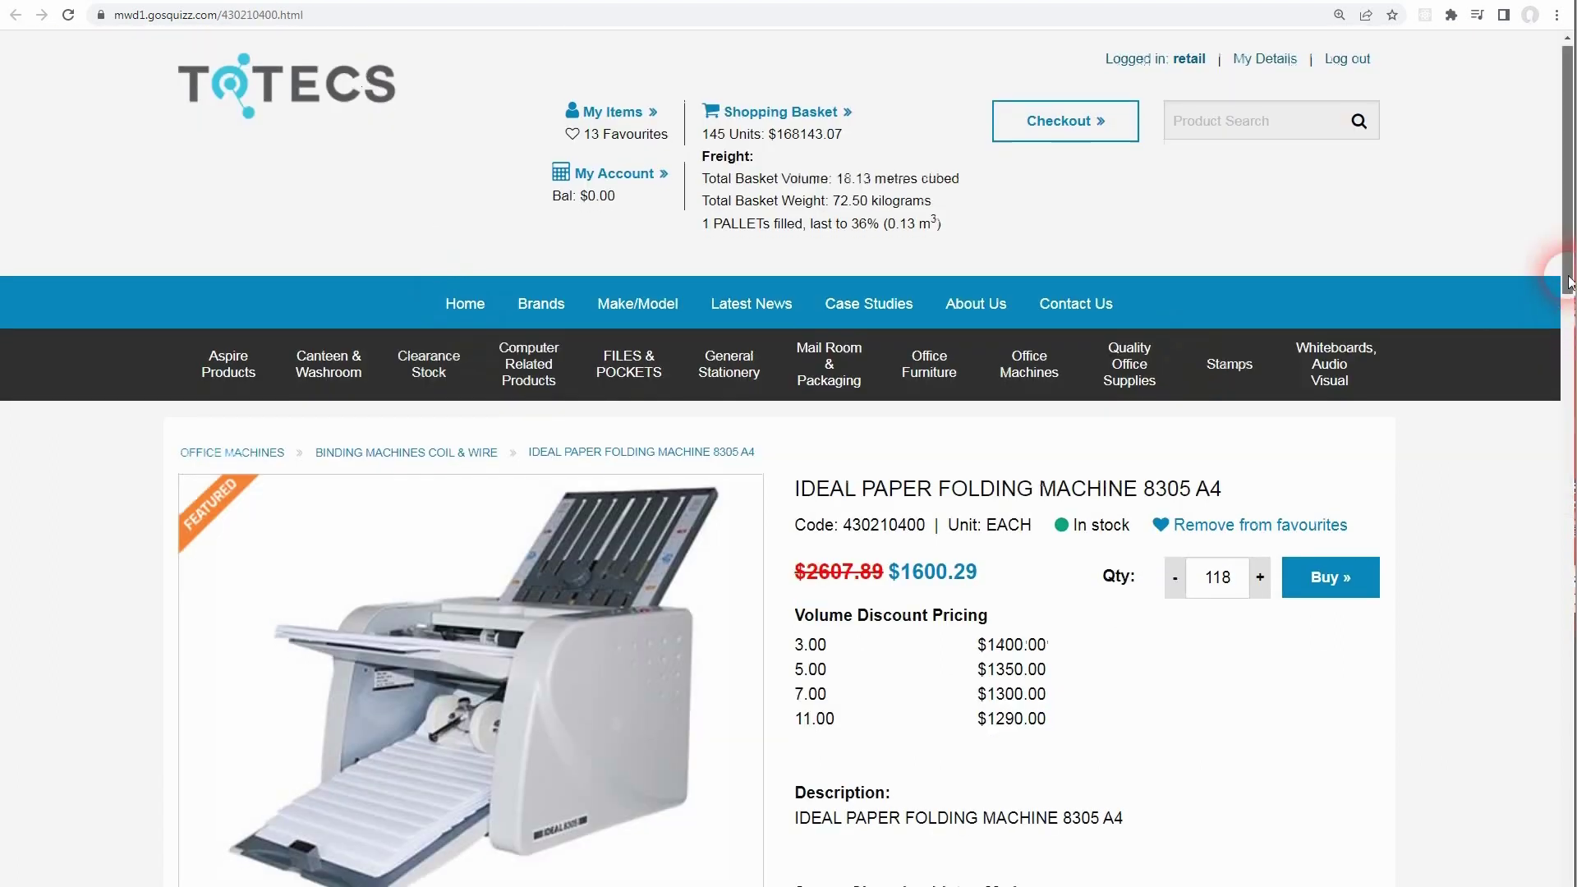
Examine the flag on the Ideal Paper Folding Machine 8305 A4 product page and switch to the shopping basket
left_click_drag(1570, 282, 1569, 321)
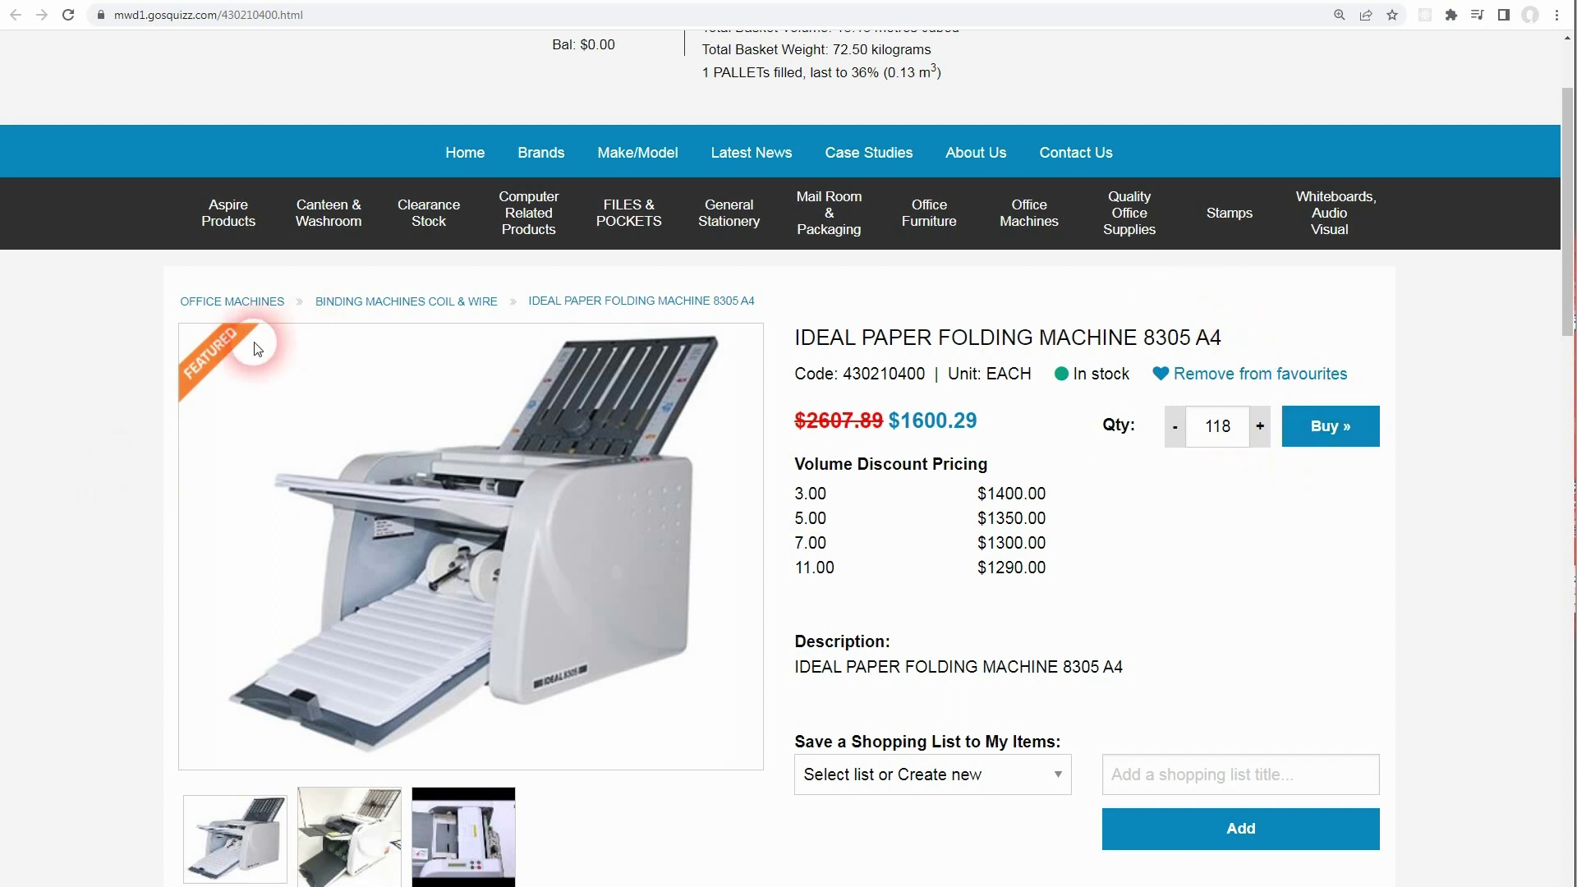
left_click(1317, 427)
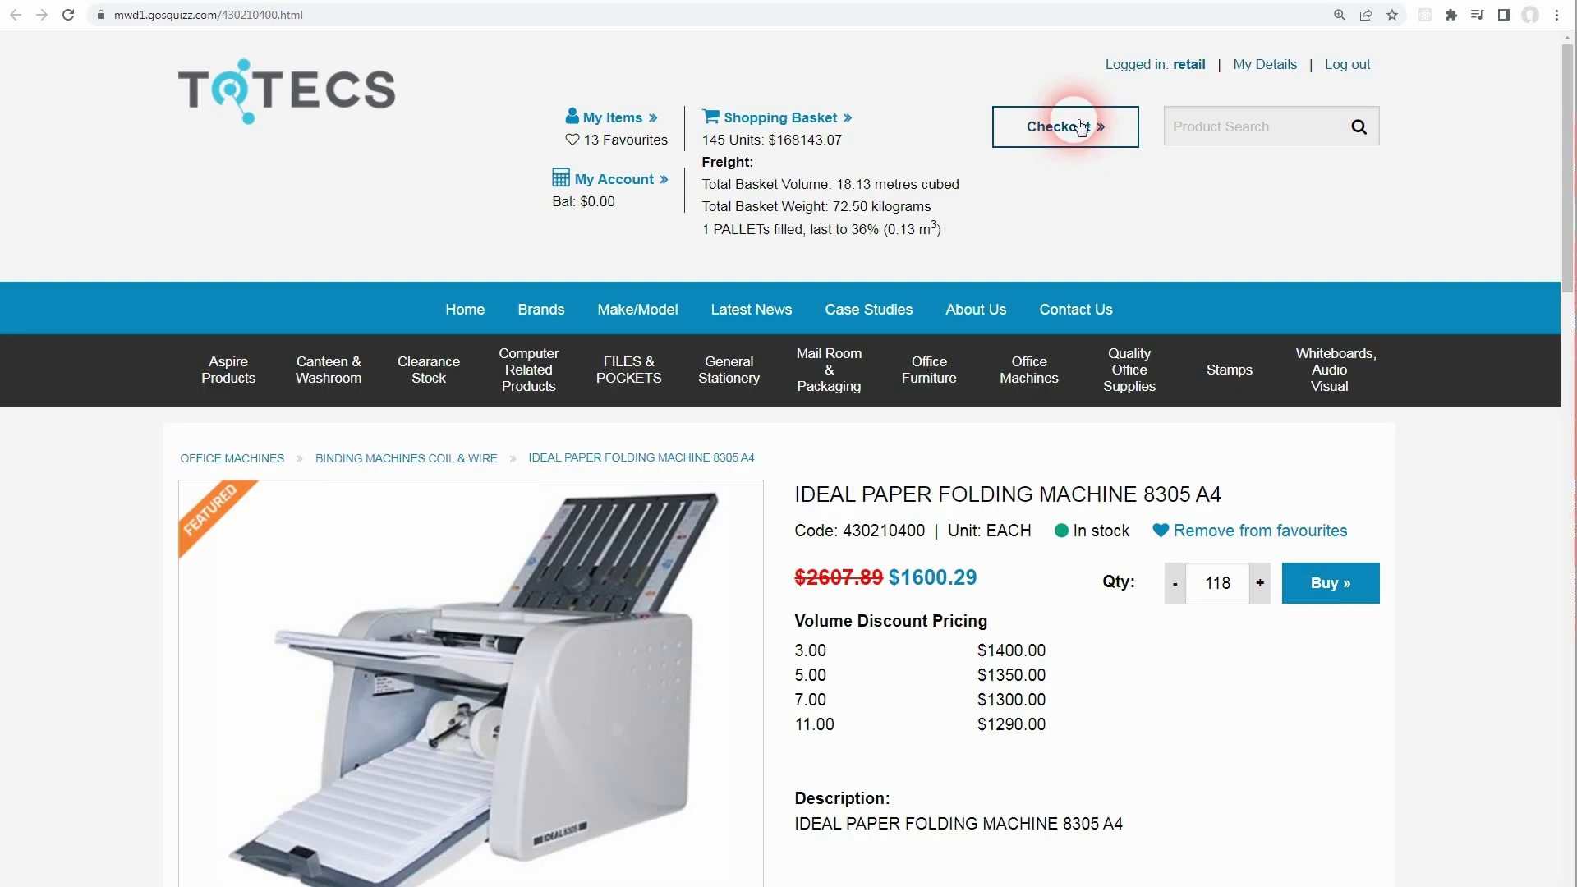
left_click(1081, 126)
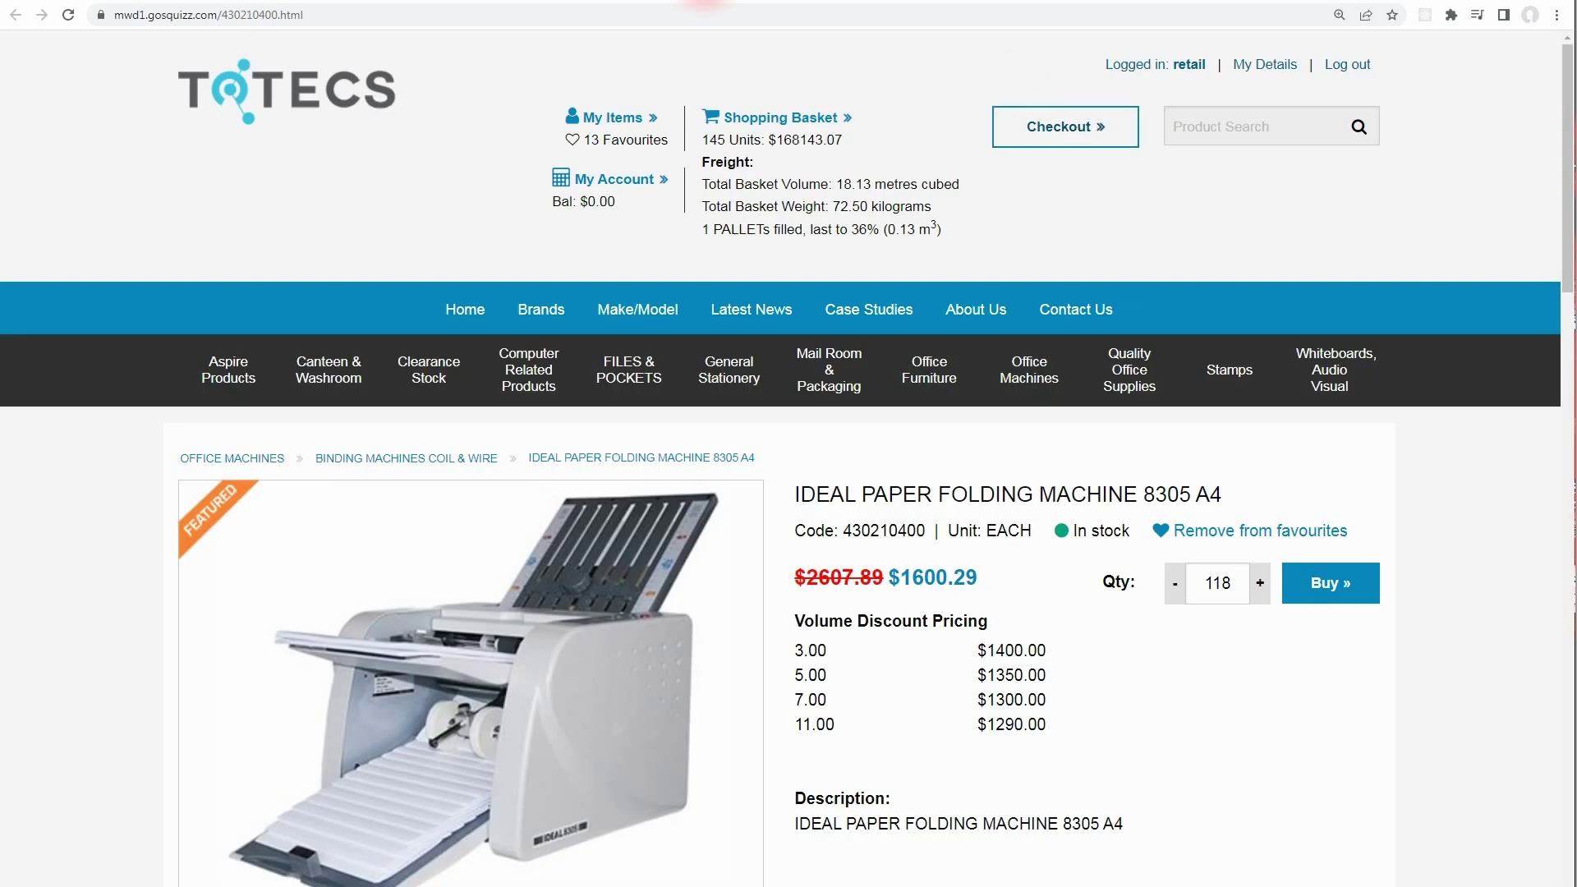
Increase the basket quantity of the grey two-door locker to 3
left_click_drag(1568, 312, 1568, 477)
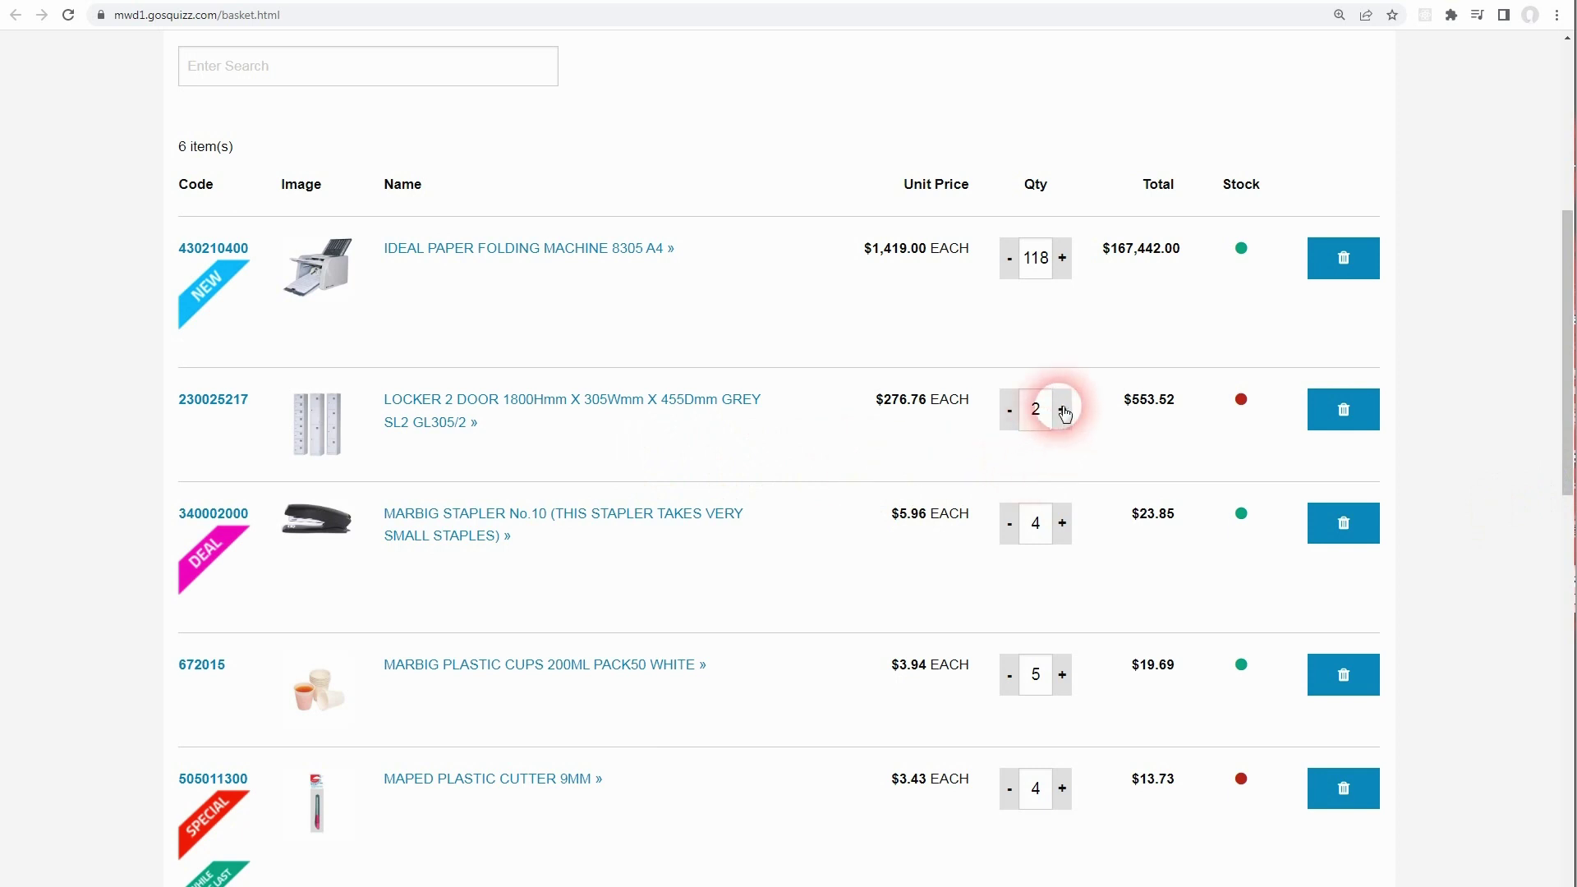
left_click(1064, 413)
left_click(957, 202)
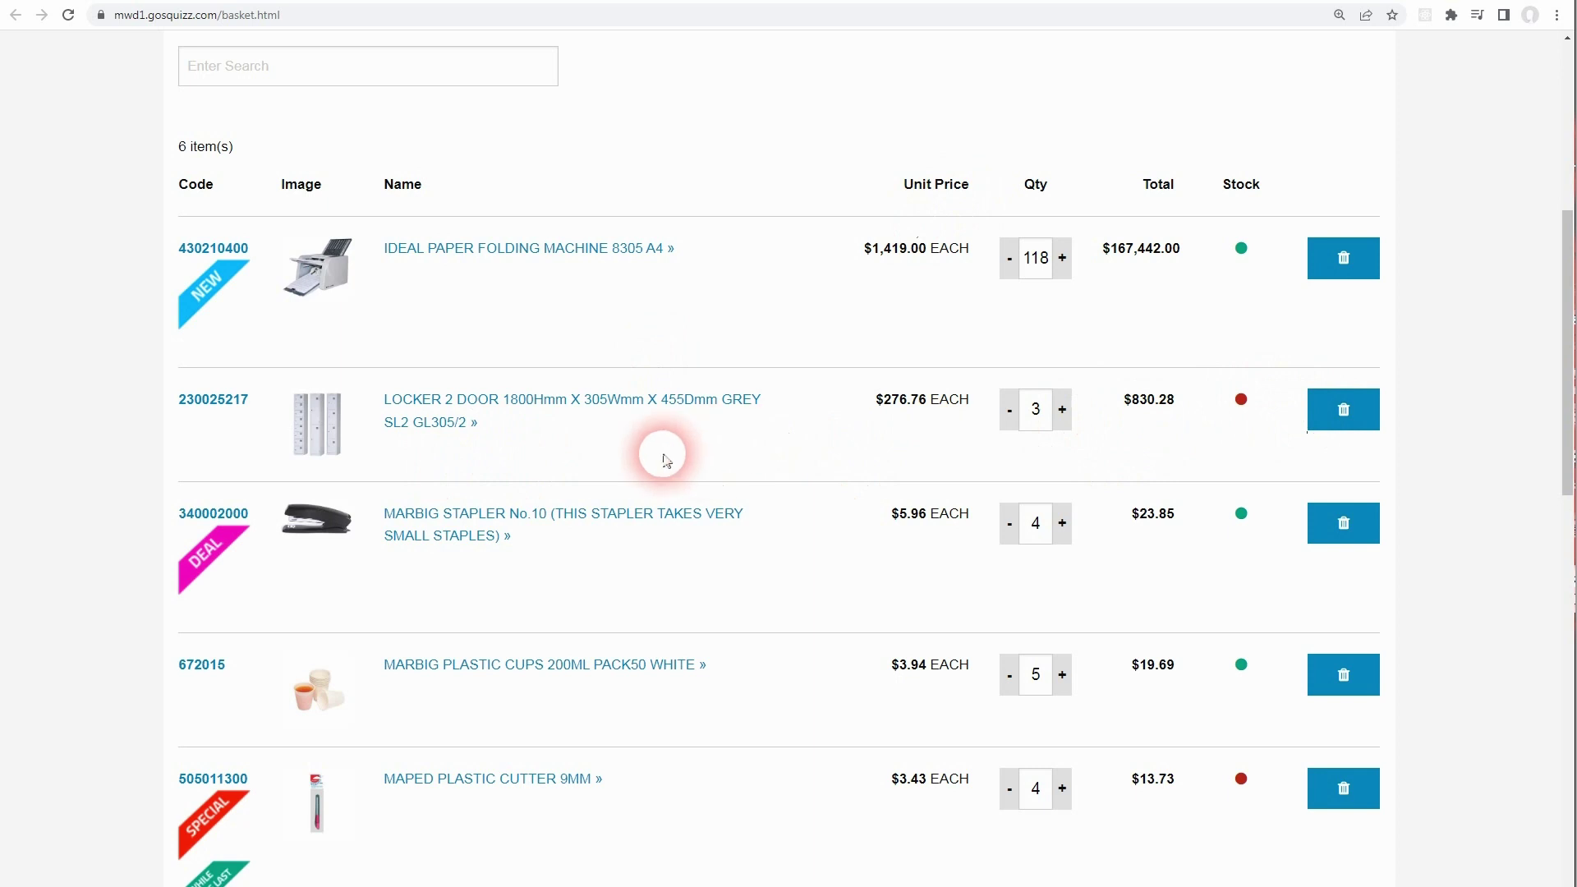
Examine the product flags in the shopping basket and compare them with the flag on the paper folding machine's product page
left_click_drag(1570, 436, 1572, 441)
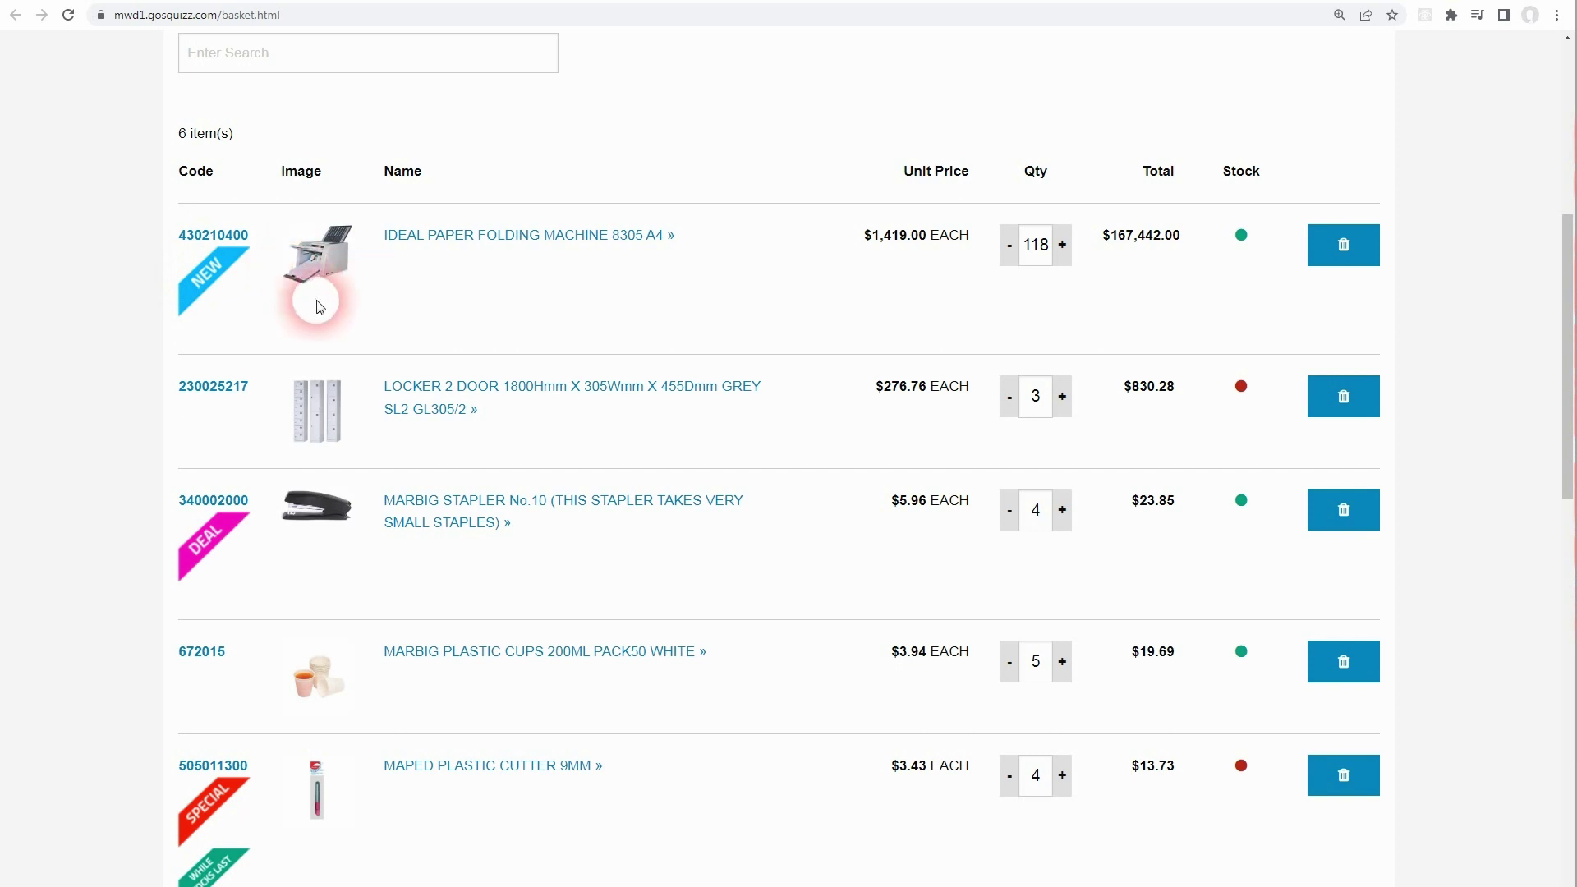
left_click(222, 318)
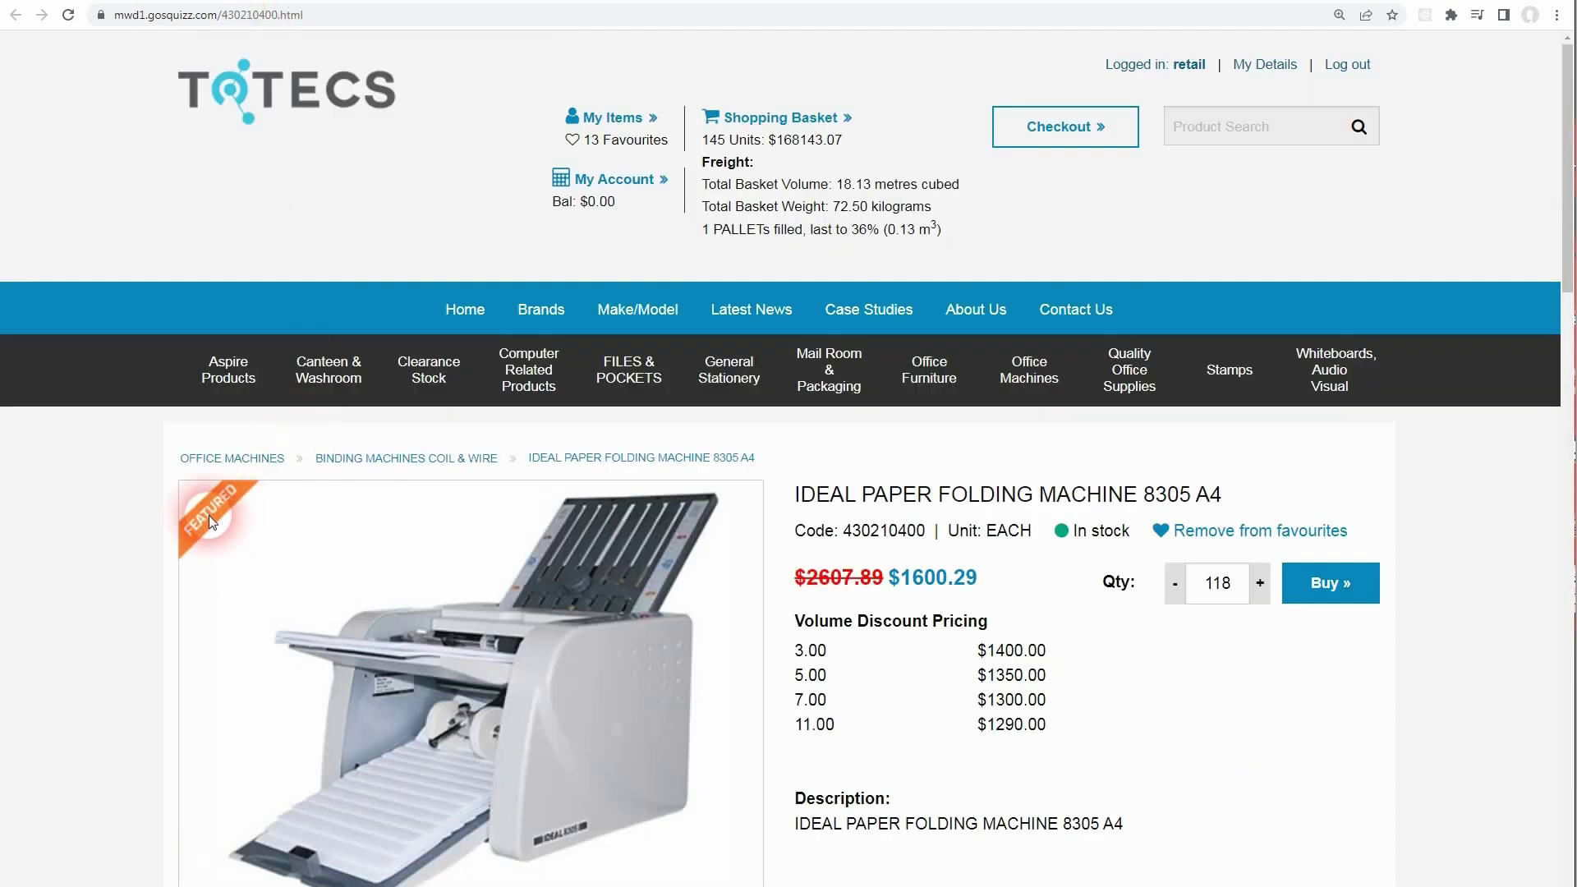
left_click(442, 2)
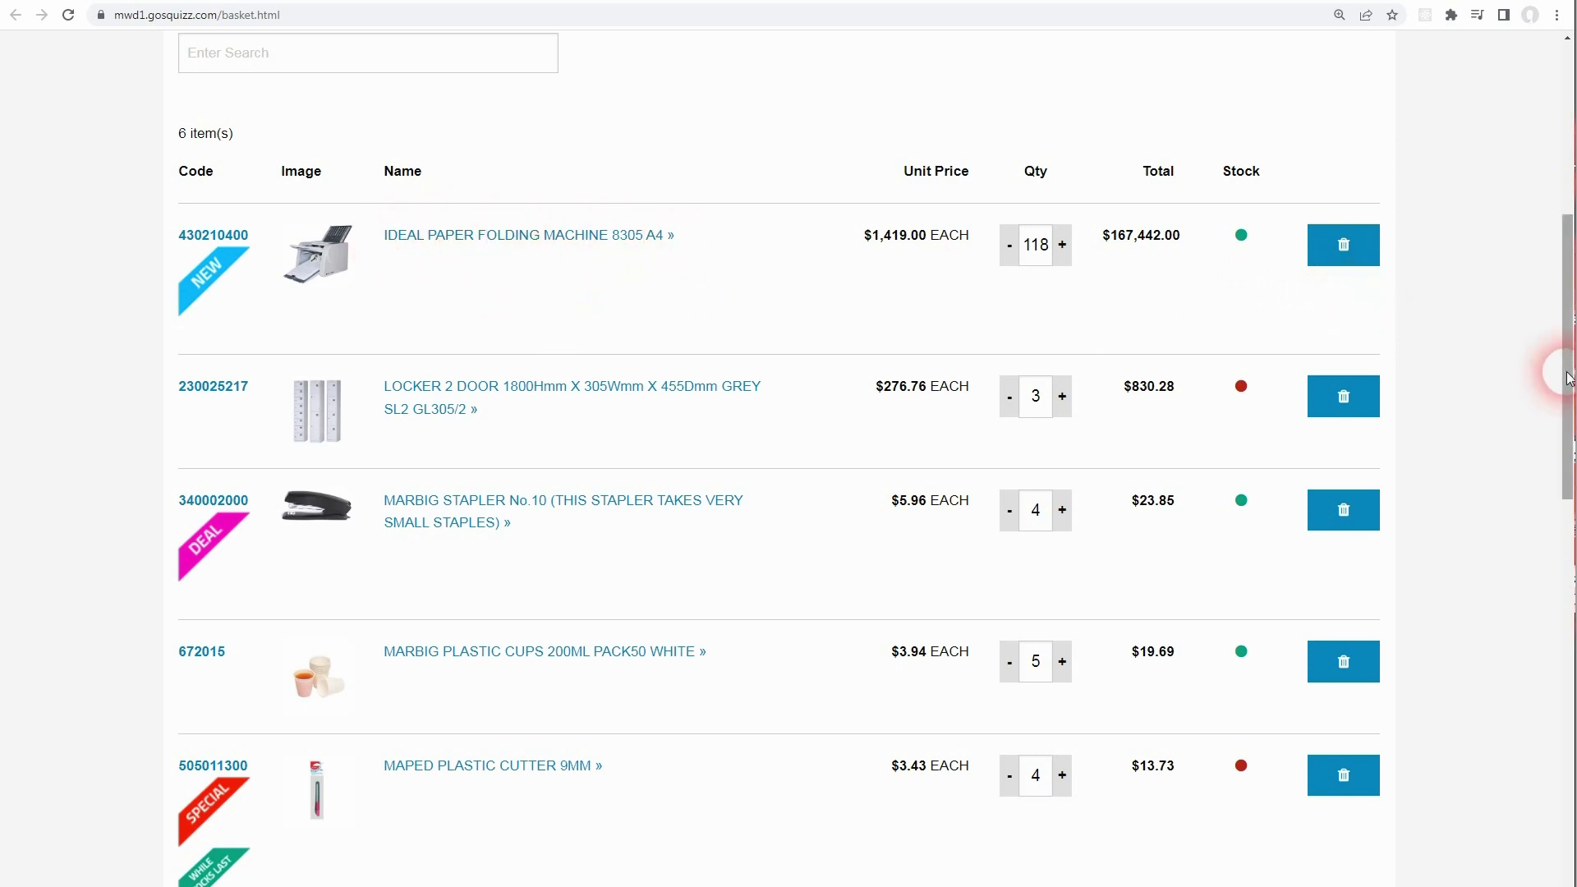
left_click_drag(1571, 364, 1571, 452)
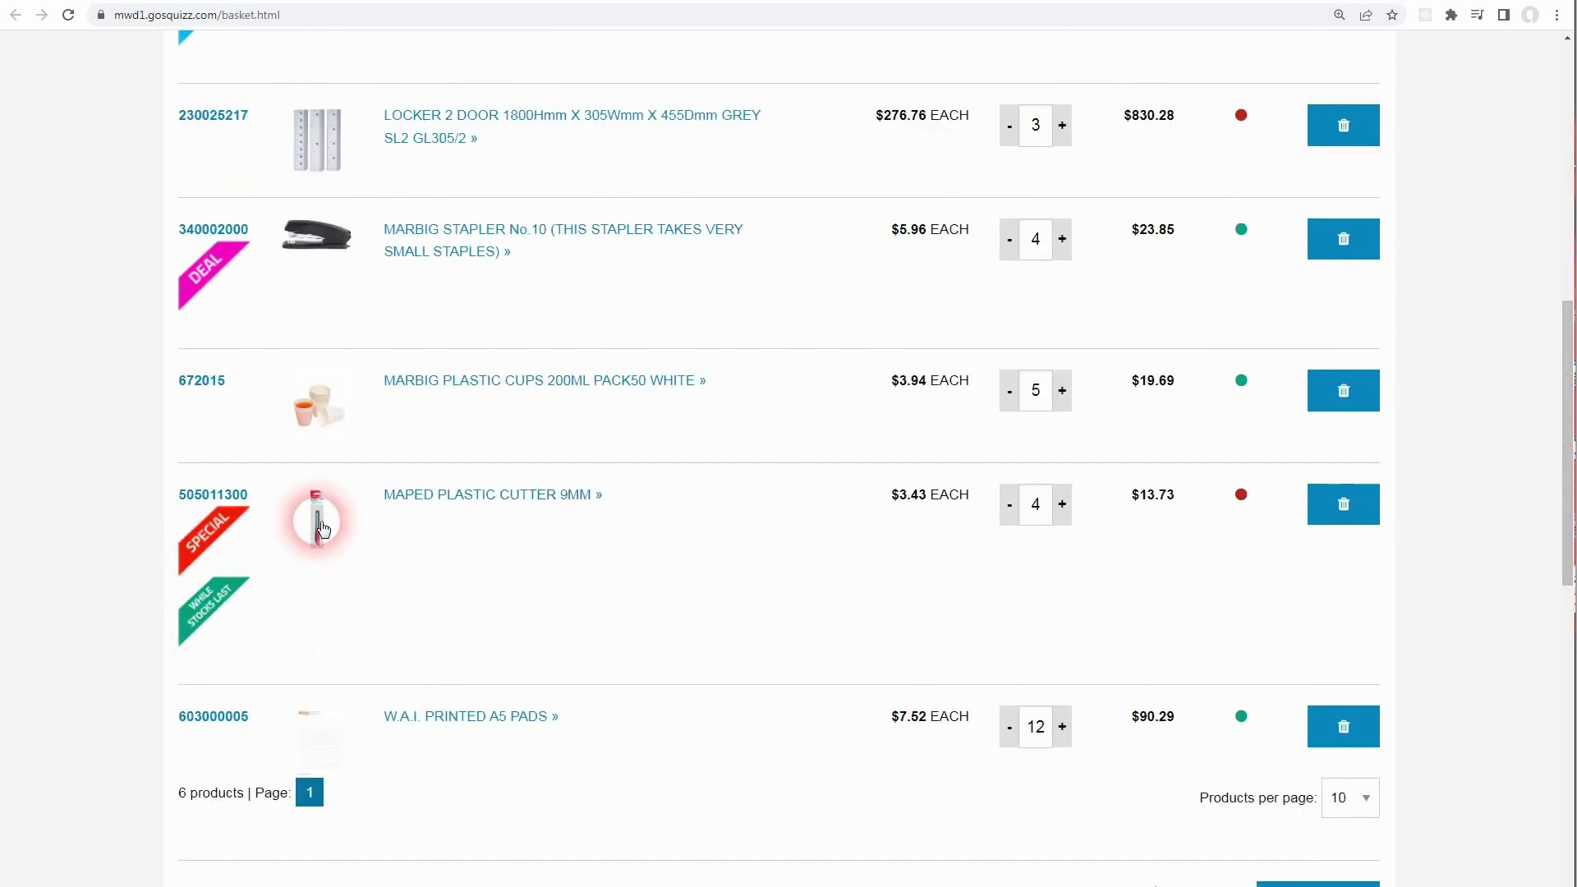
scroll(348, 598, "up", 2)
scroll(345, 591, "up", 2)
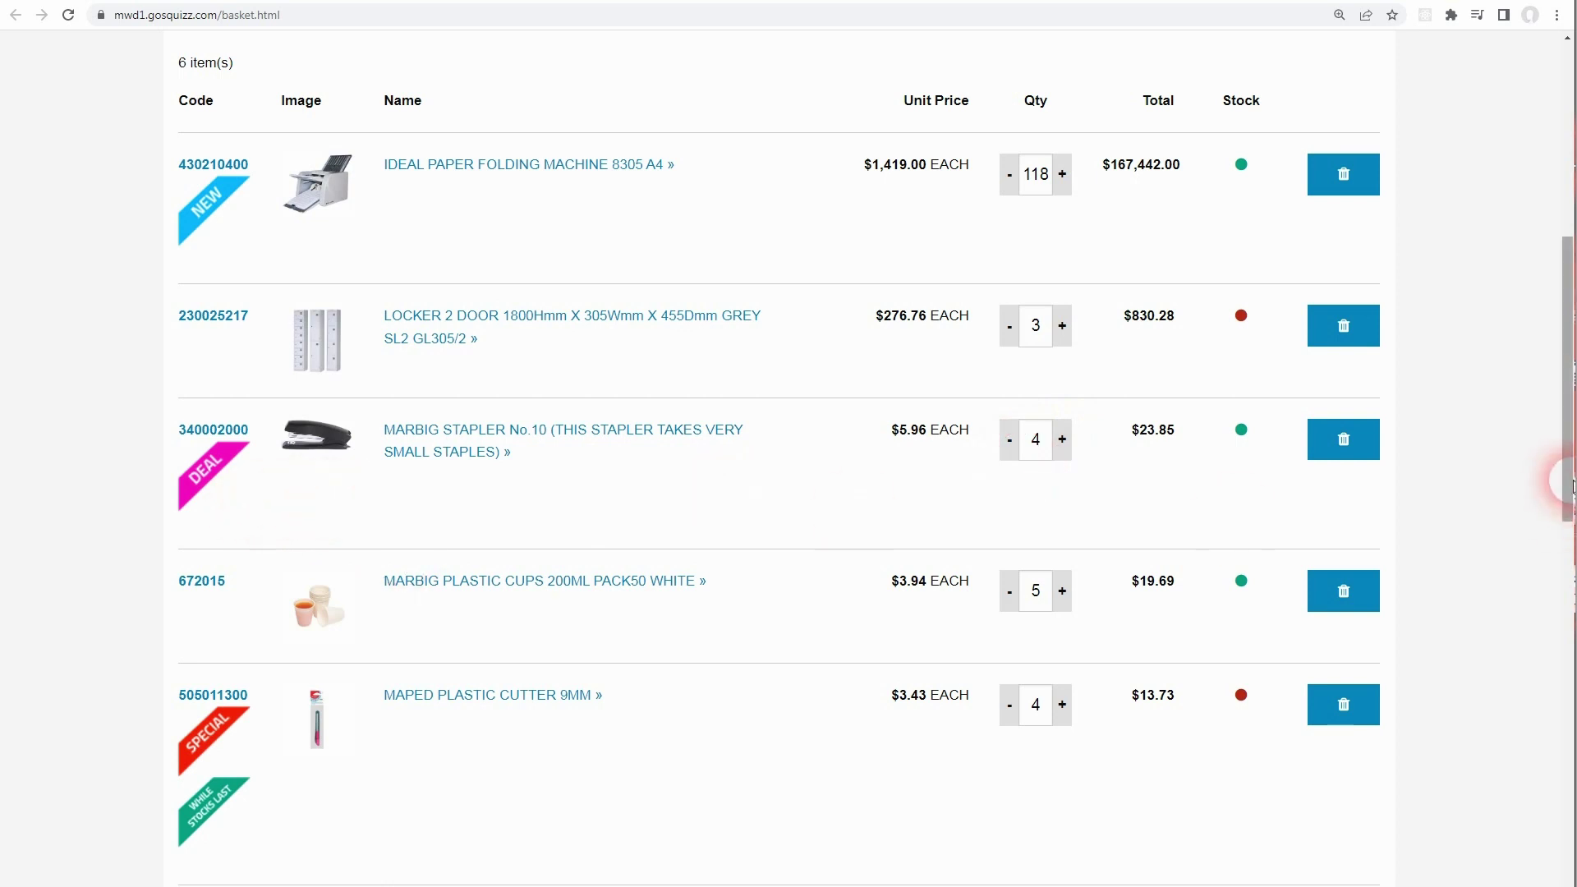
scroll(1570, 485, "up", 1)
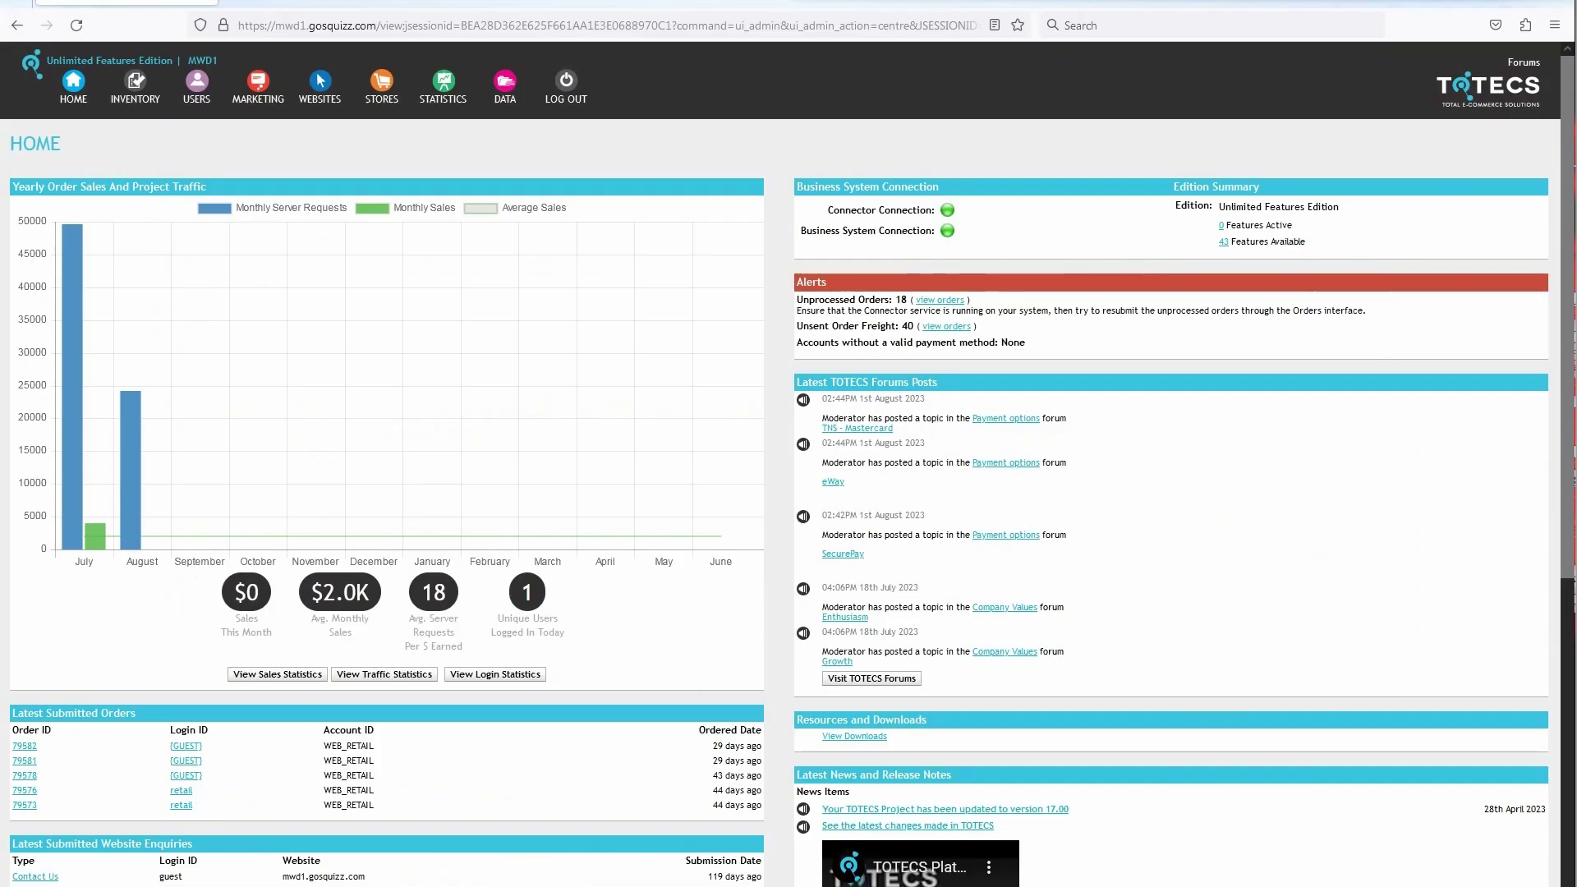
Open the inventory's Product Flag Types page in a new browser tab from the TOTECS administration centre
left_click(135, 82)
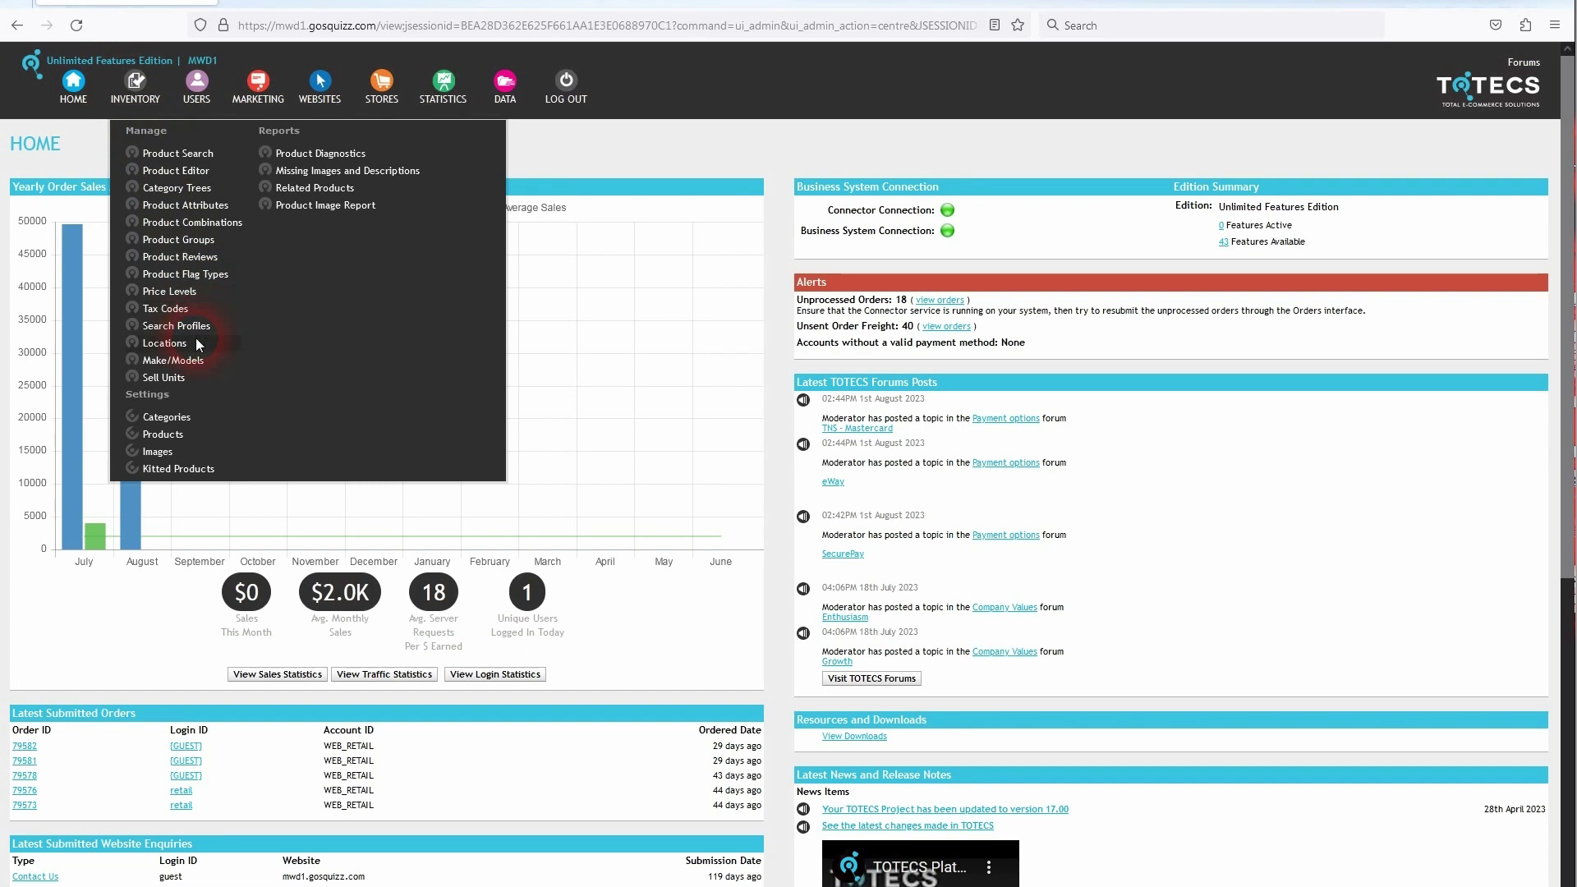
right_click(196, 281)
left_click(228, 287)
left_click(312, 12)
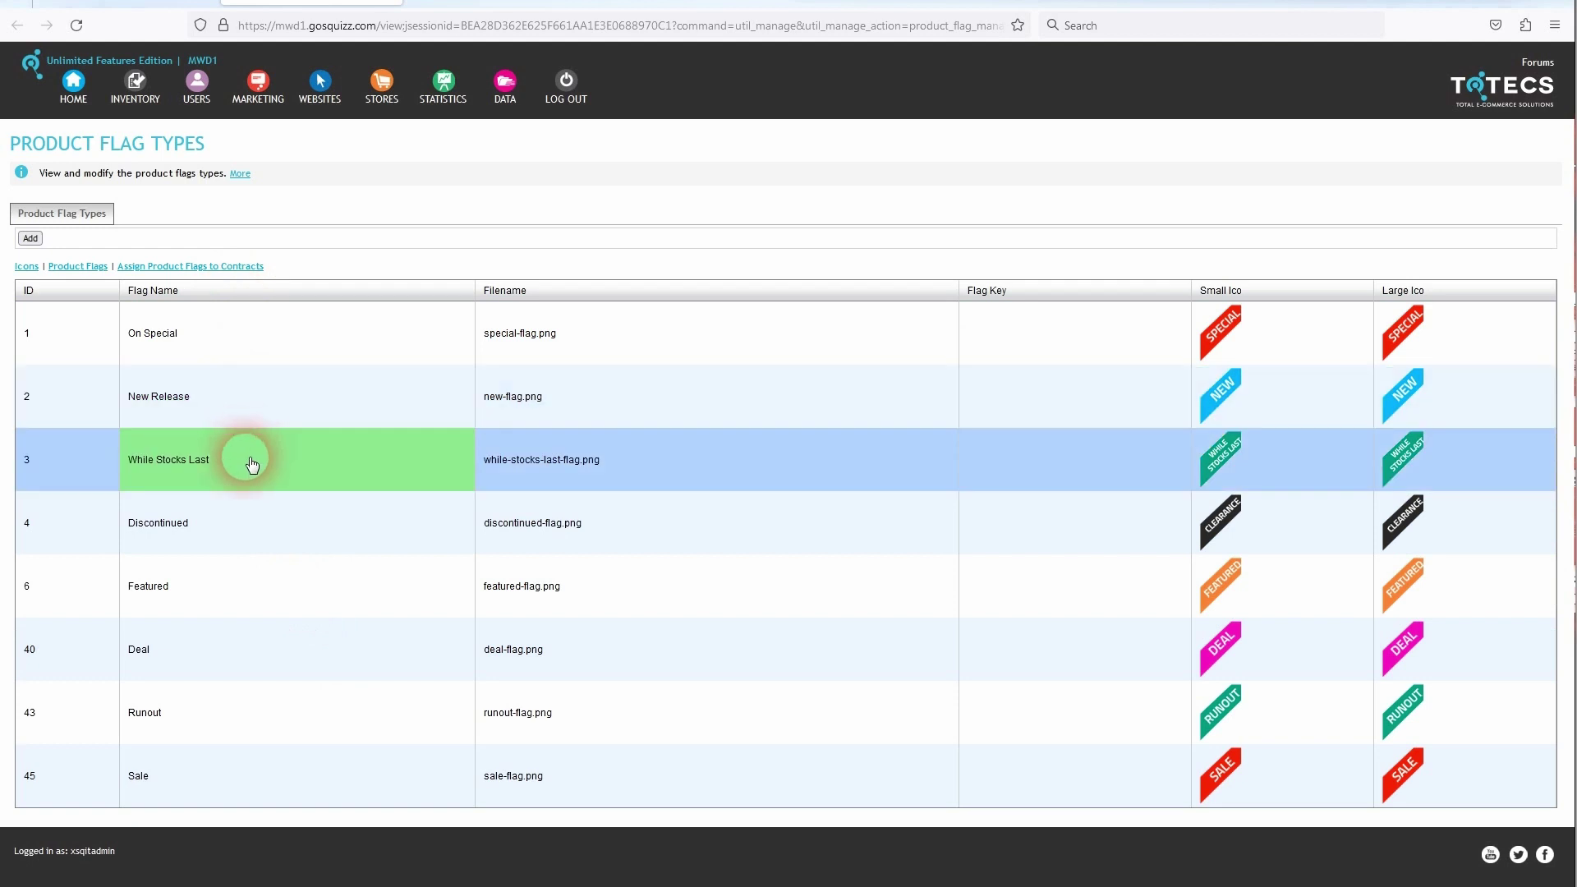
Add a product flag type named "Environmentally Friendly" and save it
left_click(31, 239)
left_click(165, 328)
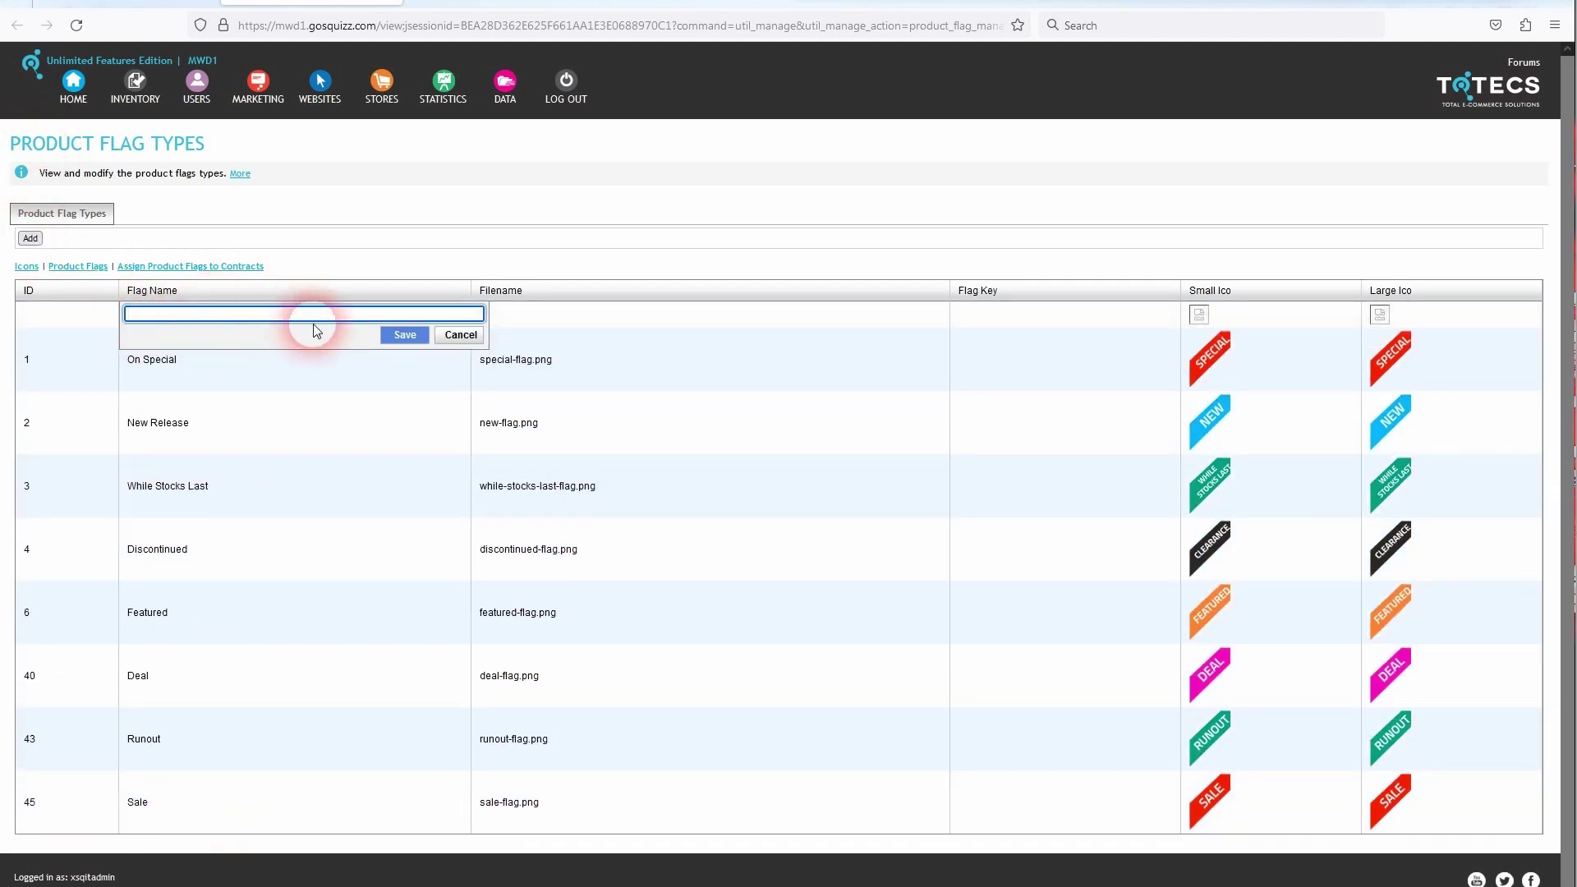
type("Environmentally Friendly")
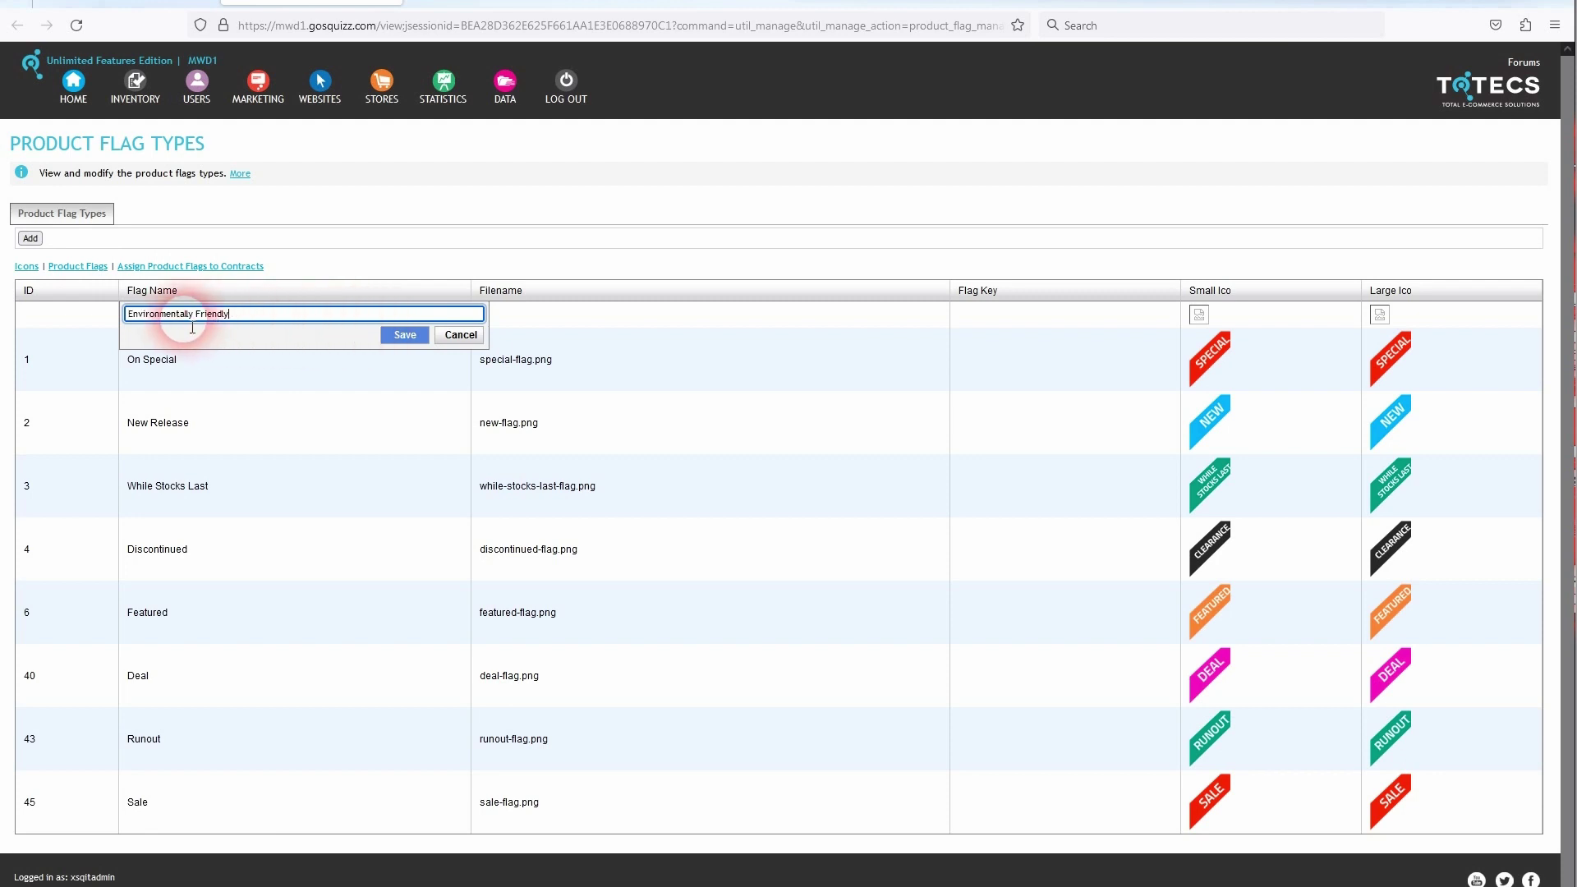
left_click(400, 339)
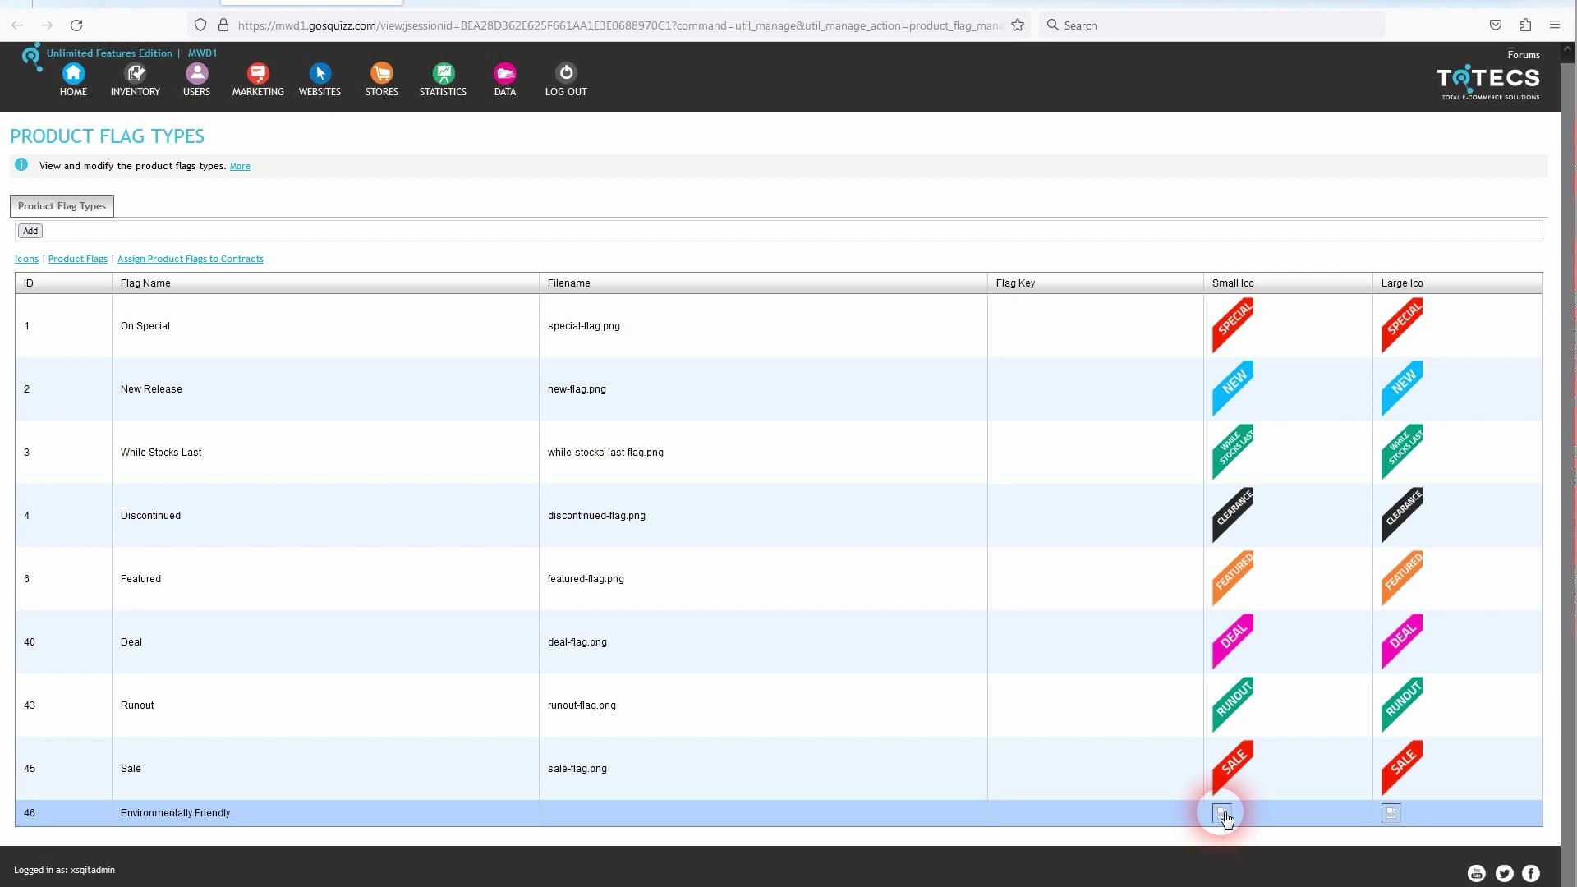
Examine the product flag icons and the file chooser for uploading one, and return to the product flag types
left_click(26, 261)
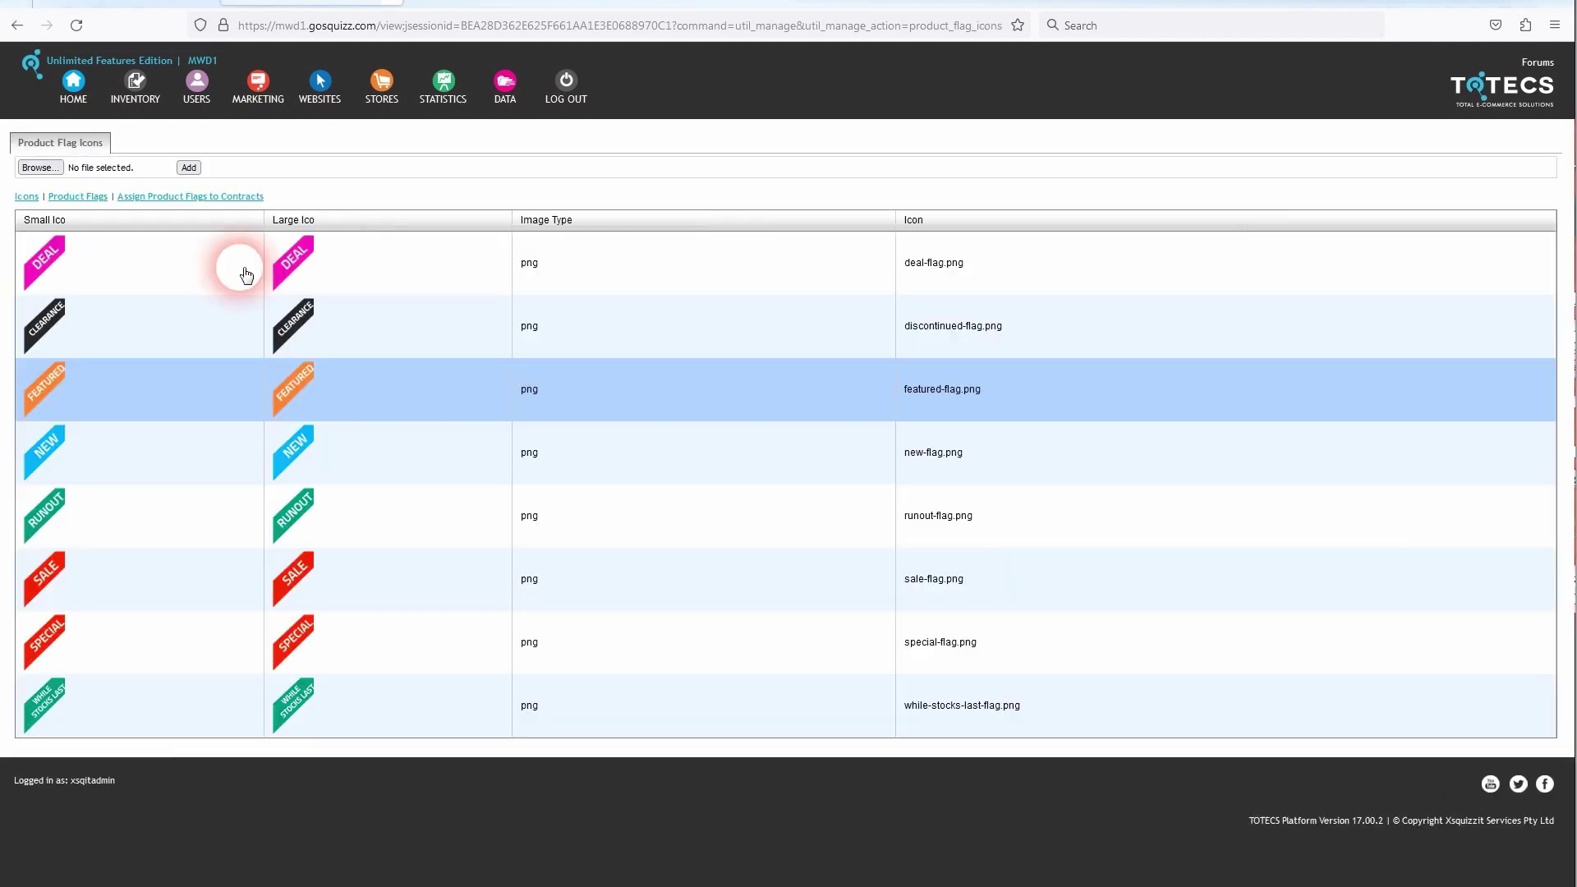
left_click(290, 292)
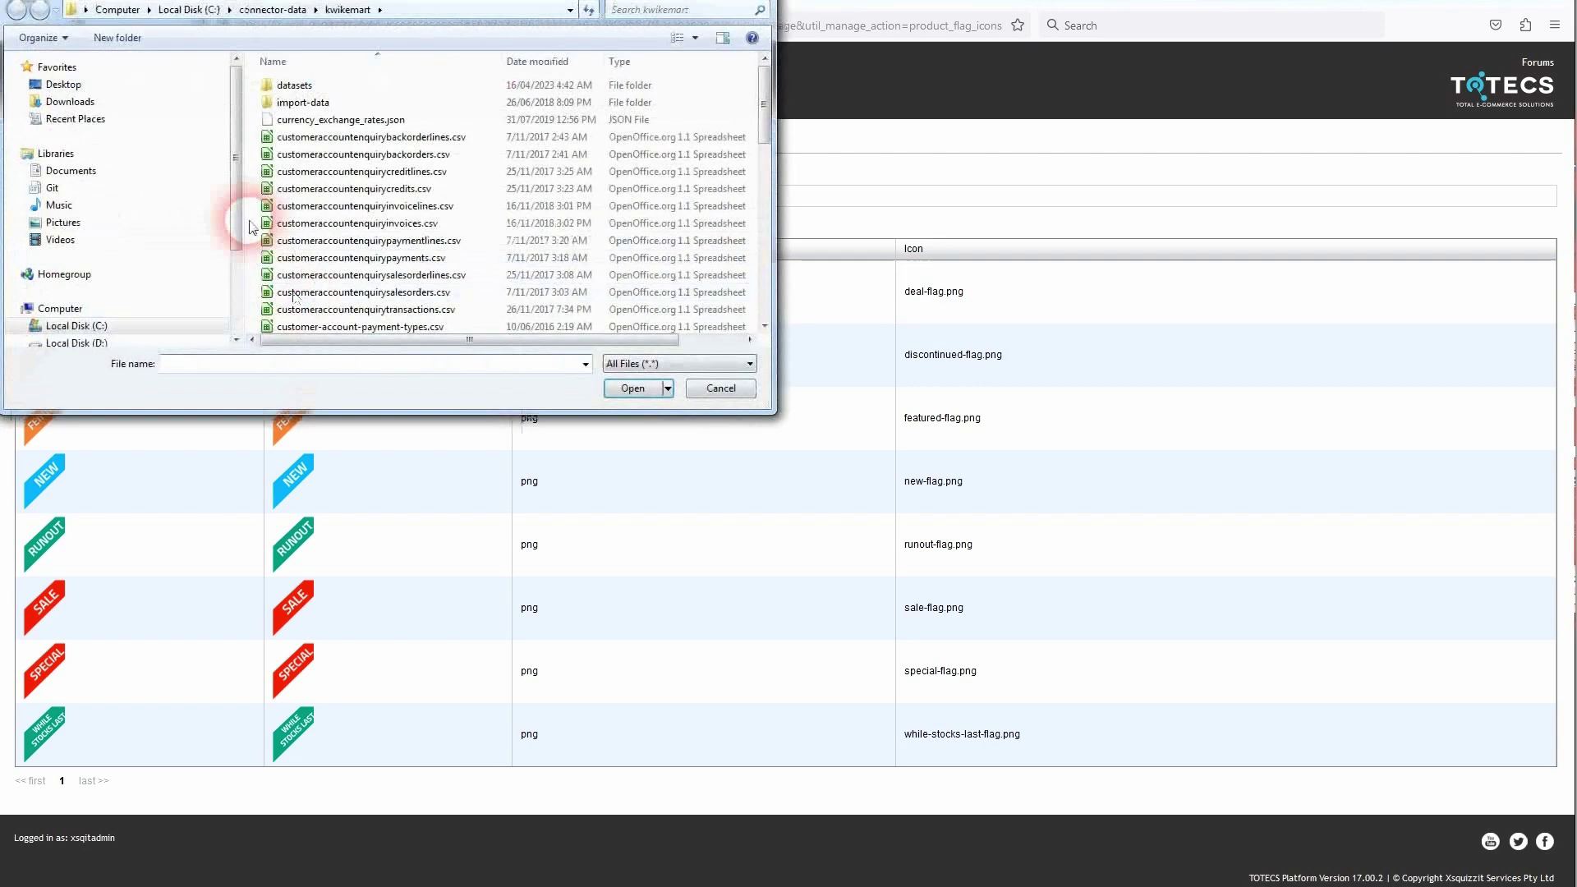
left_click(721, 391)
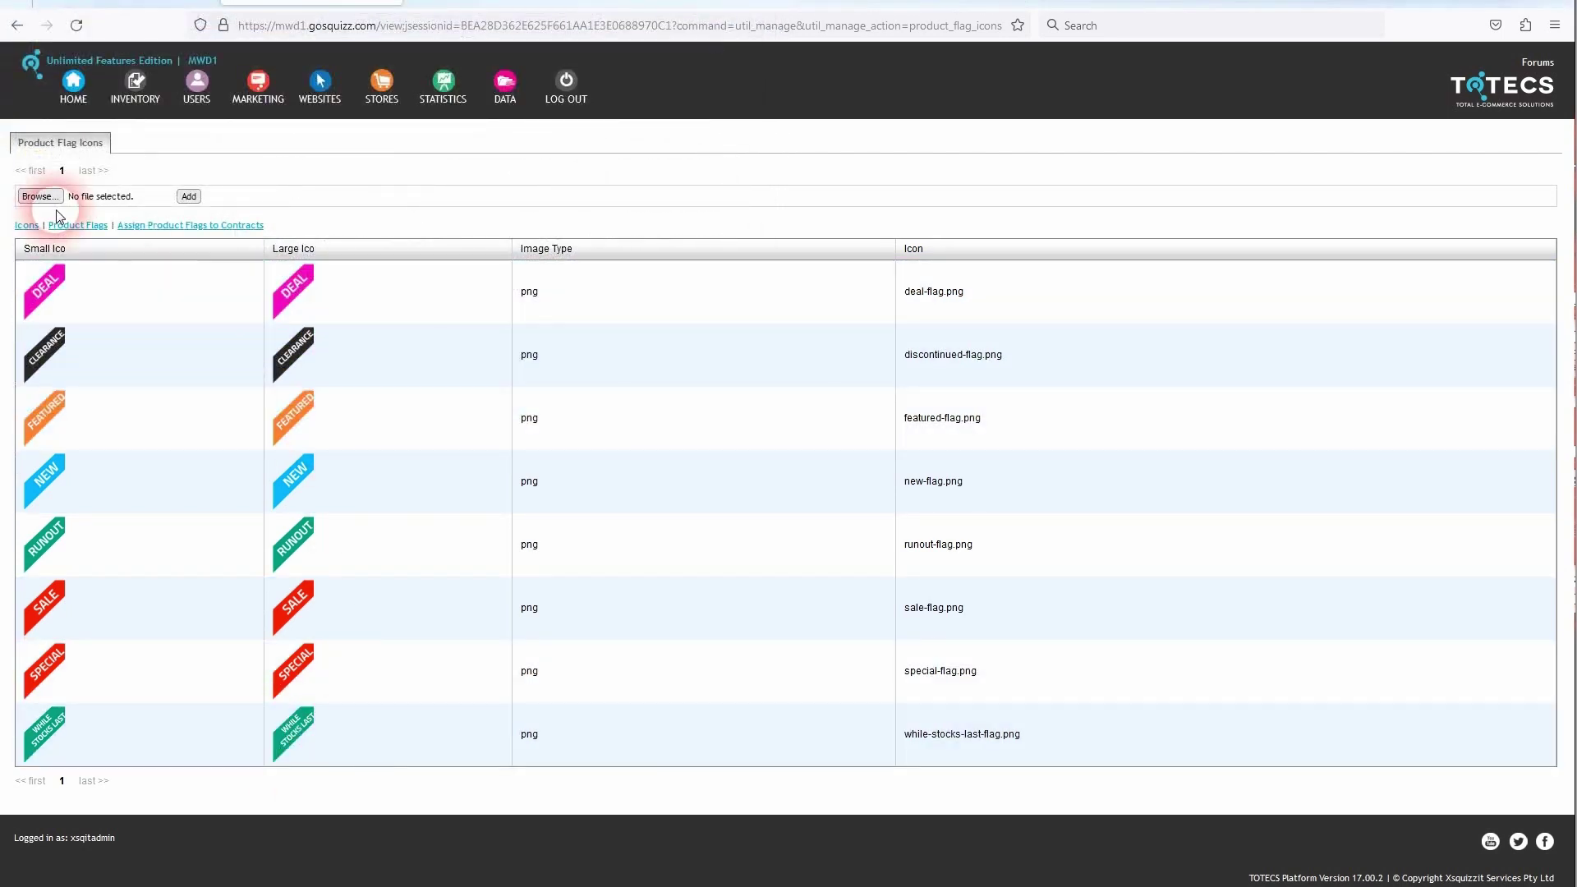
left_click(78, 225)
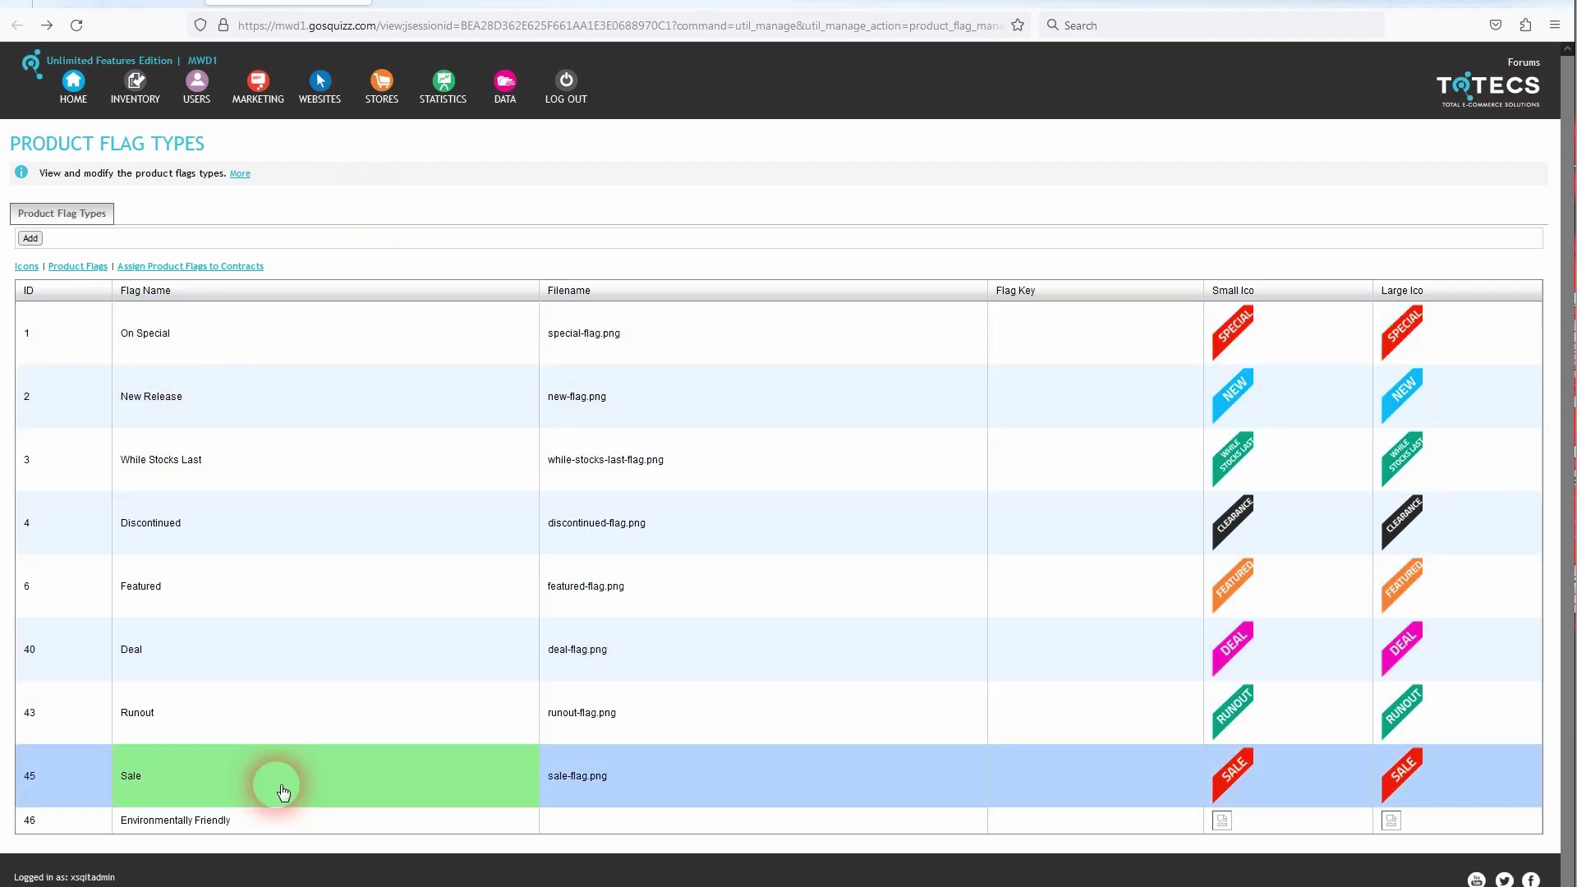
Open the Product Editor for product 505011300, Maped Plastic Cutter 9MM, and show its flags
left_click(136, 89)
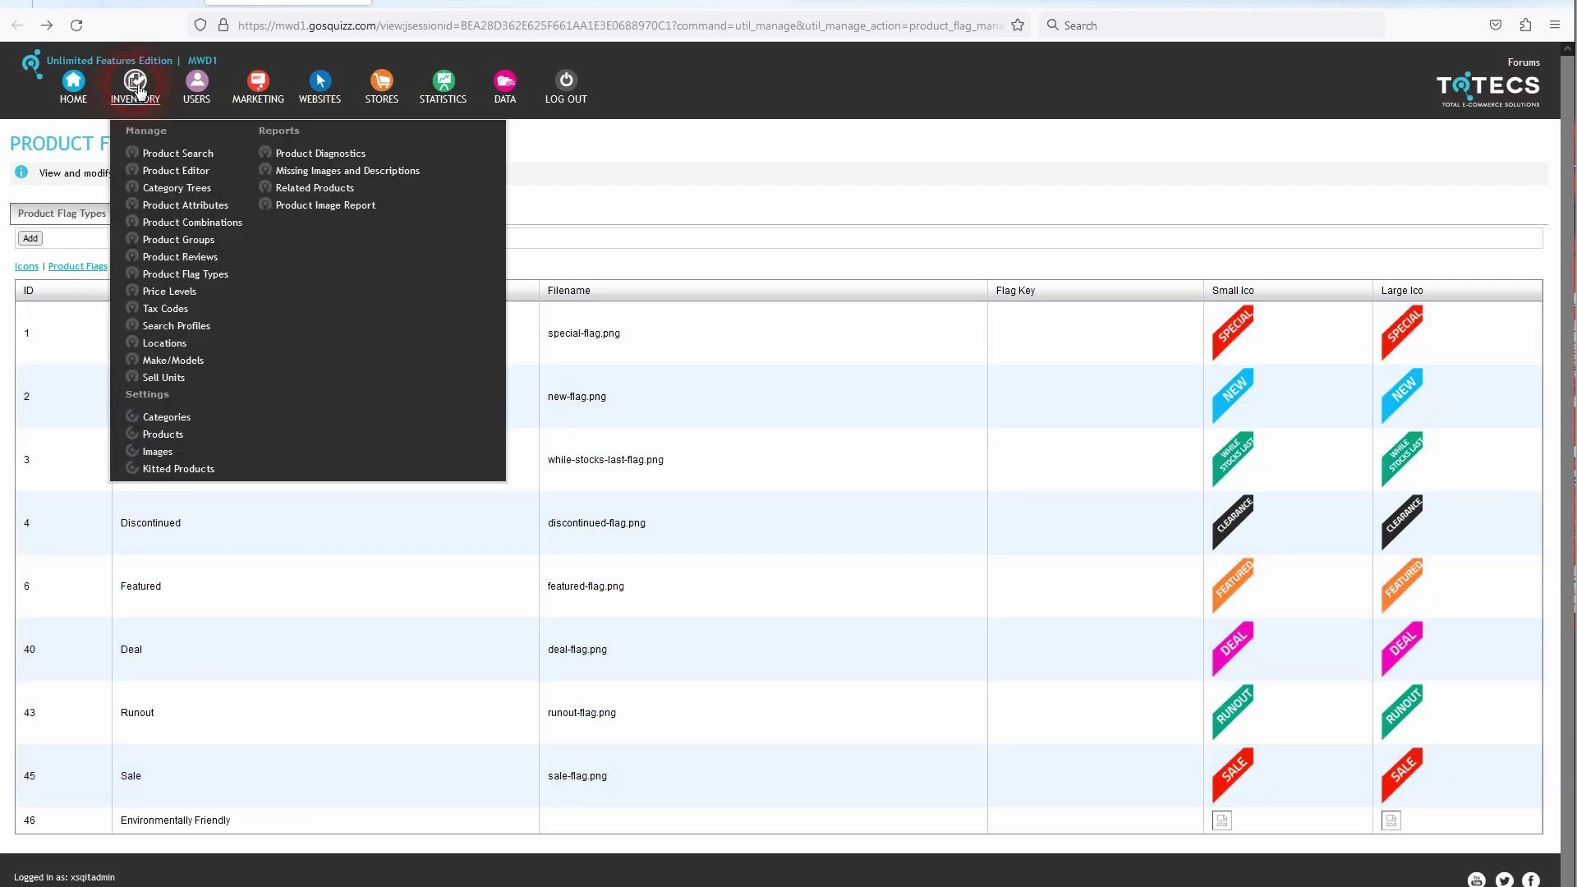
left_click(141, 97)
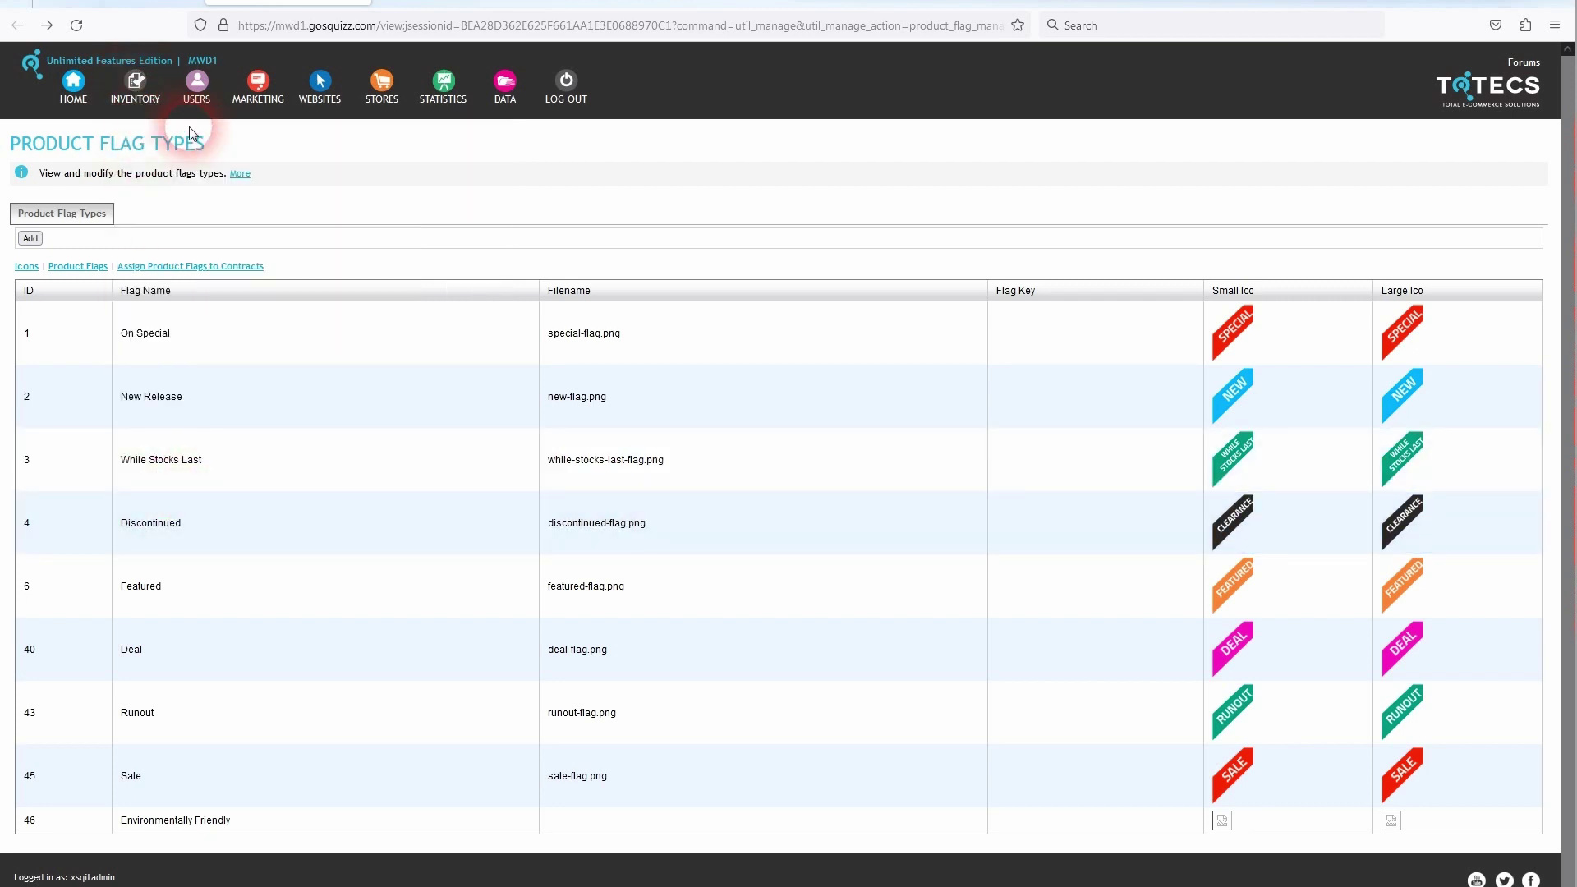
left_click(136, 91)
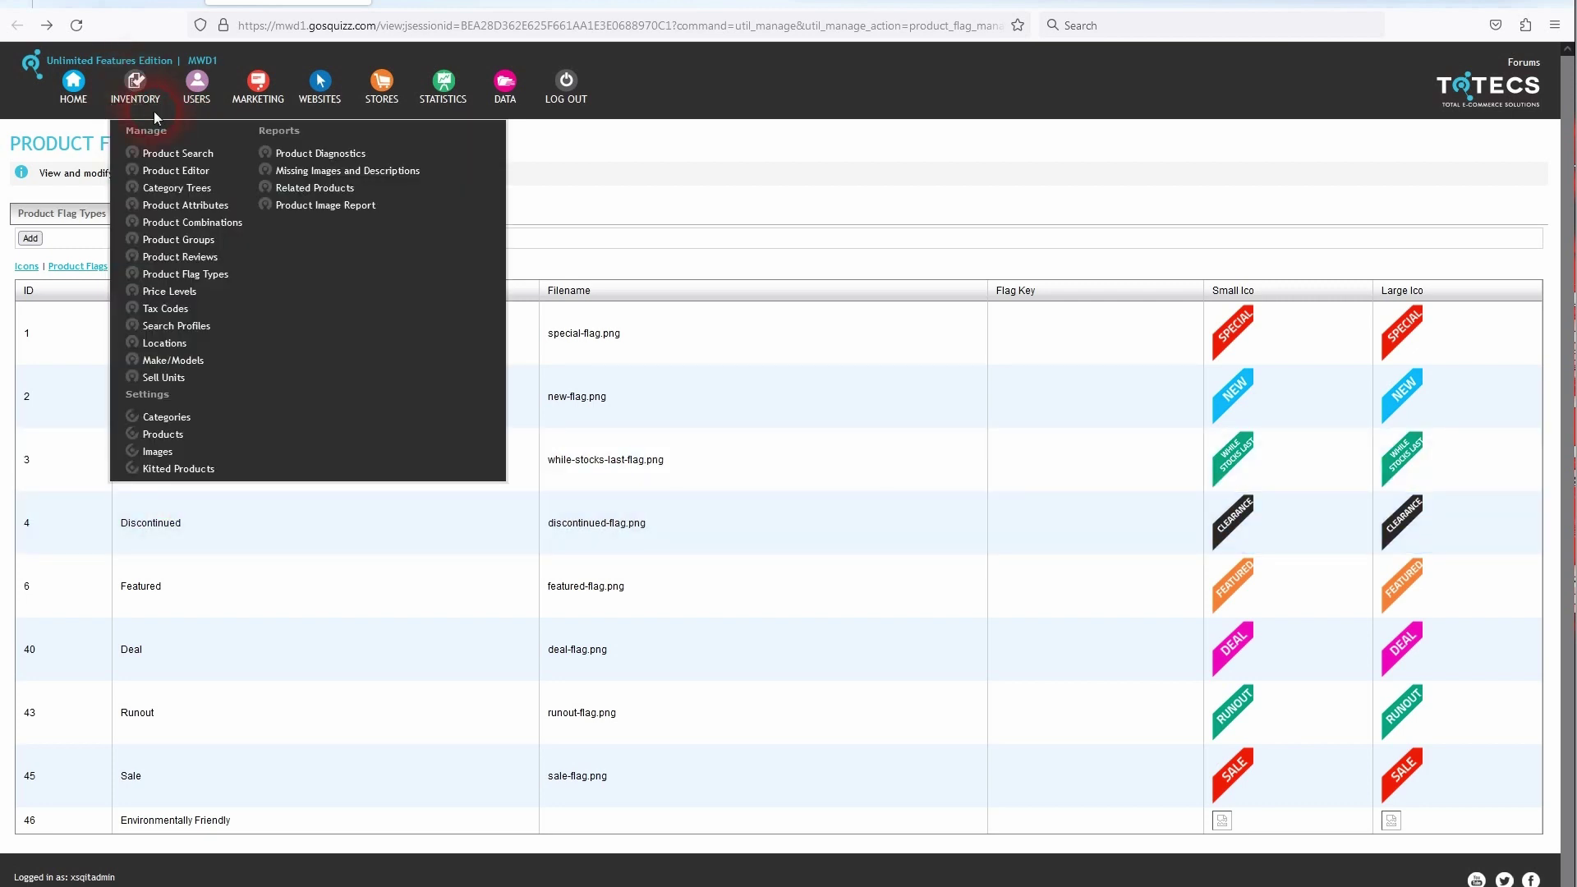
left_click(177, 171)
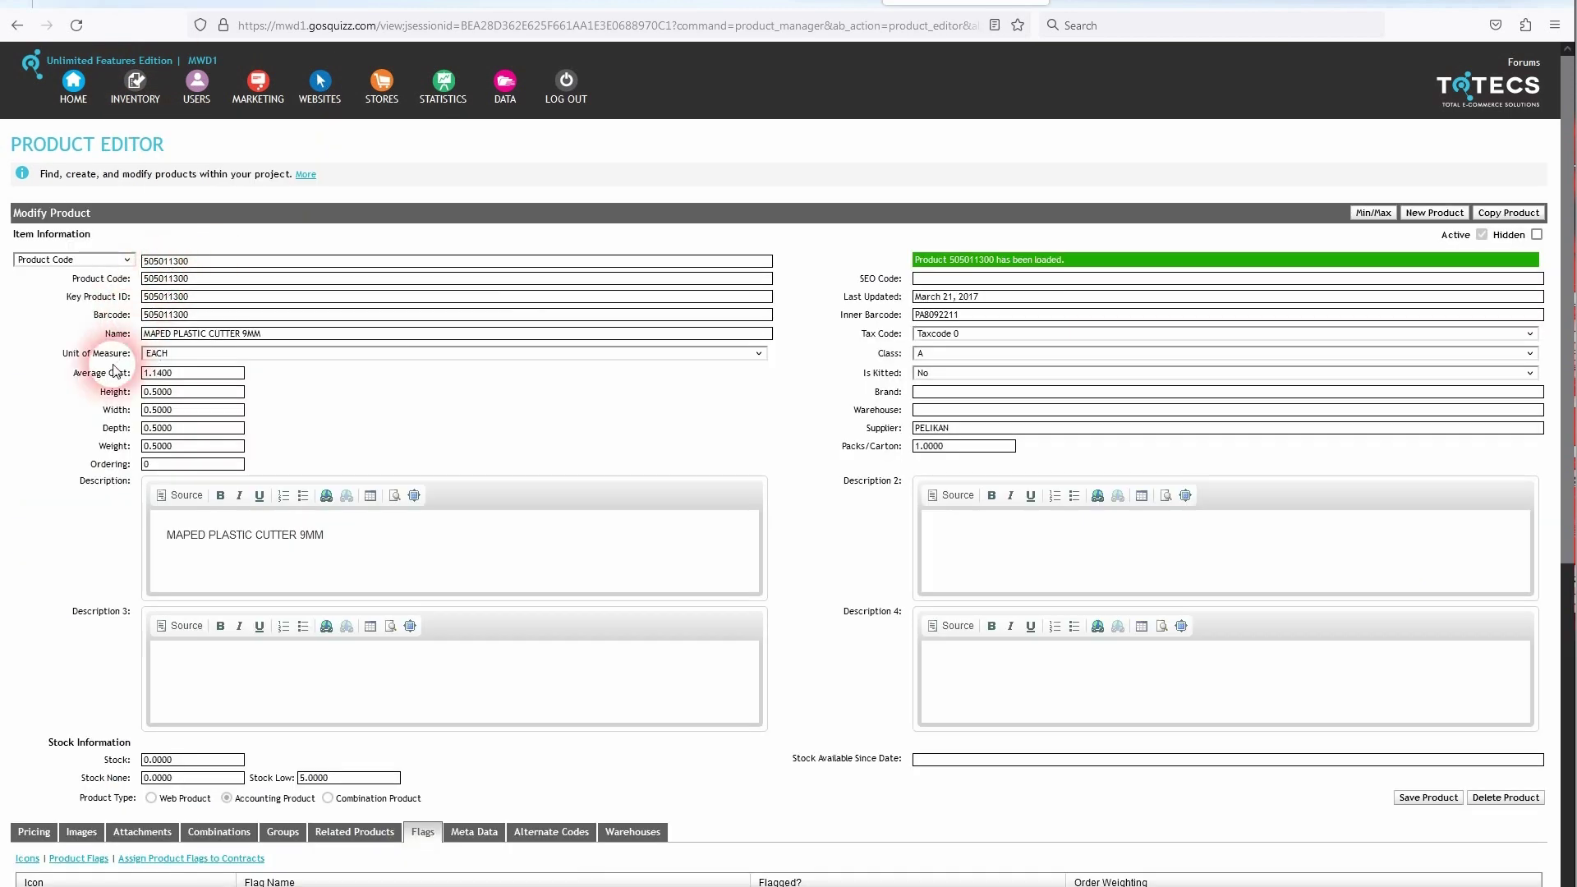
left_click(423, 831)
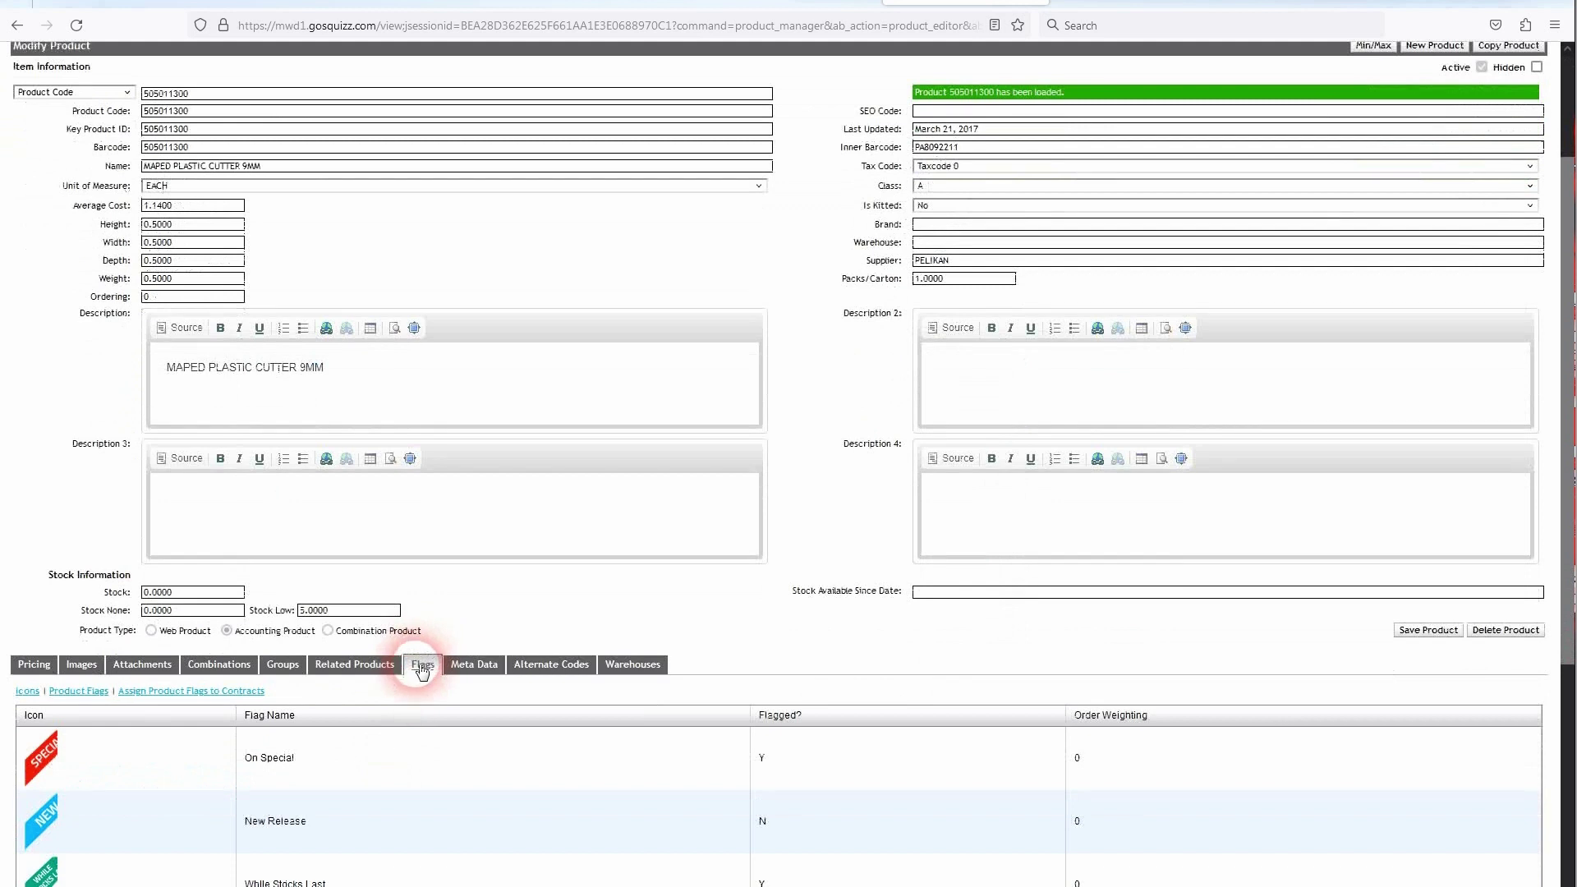
scroll(417, 662, "down", 5)
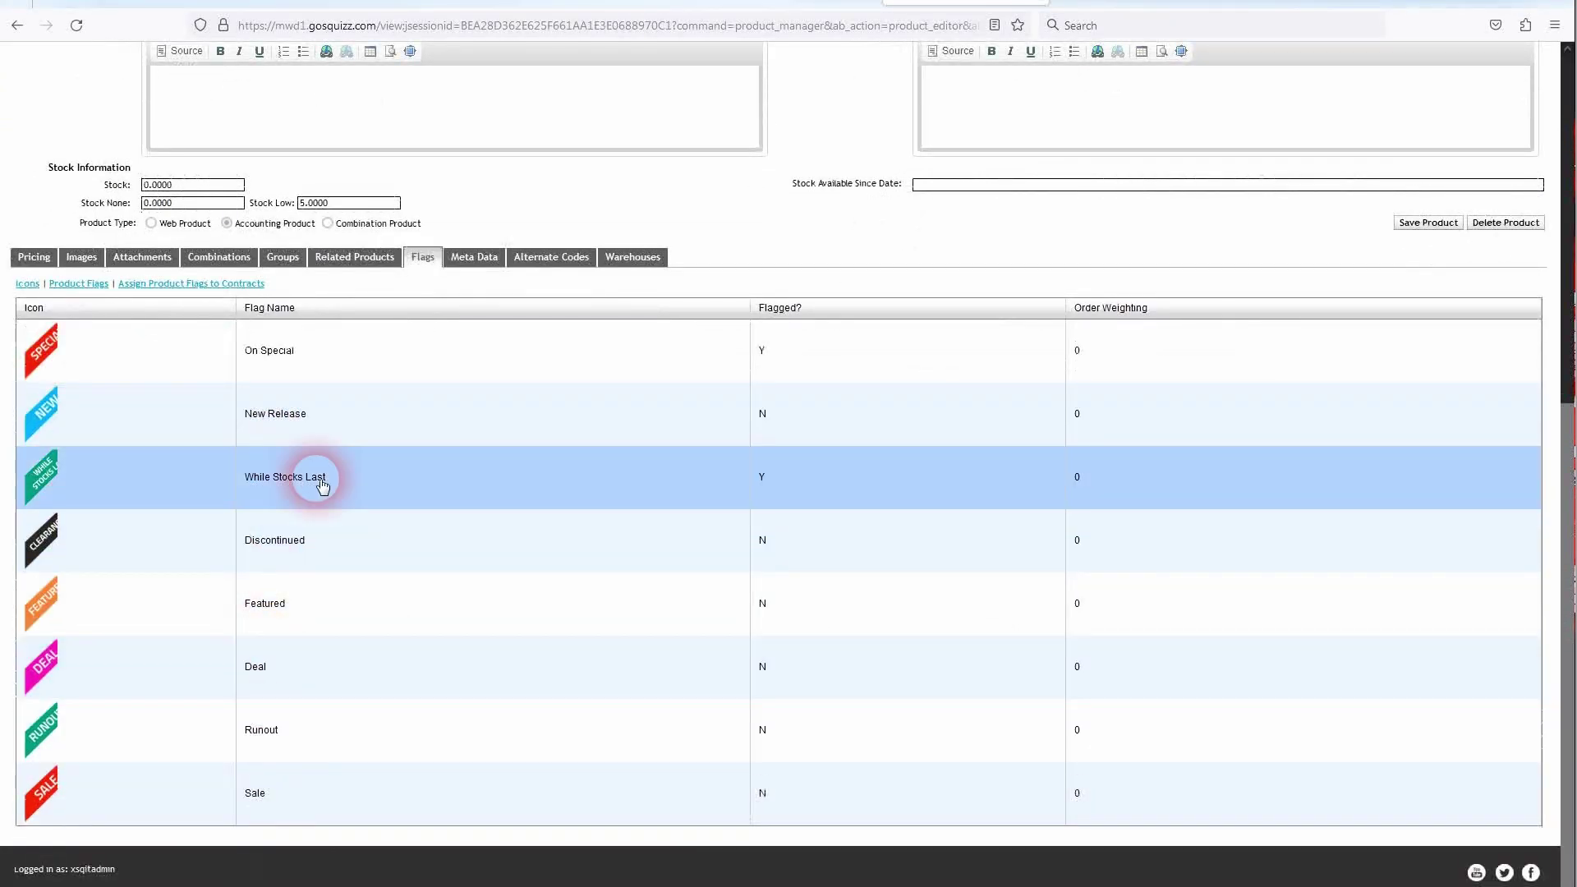
Set the product's New Release flag to Y and its On Special flag to N, saving each change
left_click(760, 423)
left_click(785, 419)
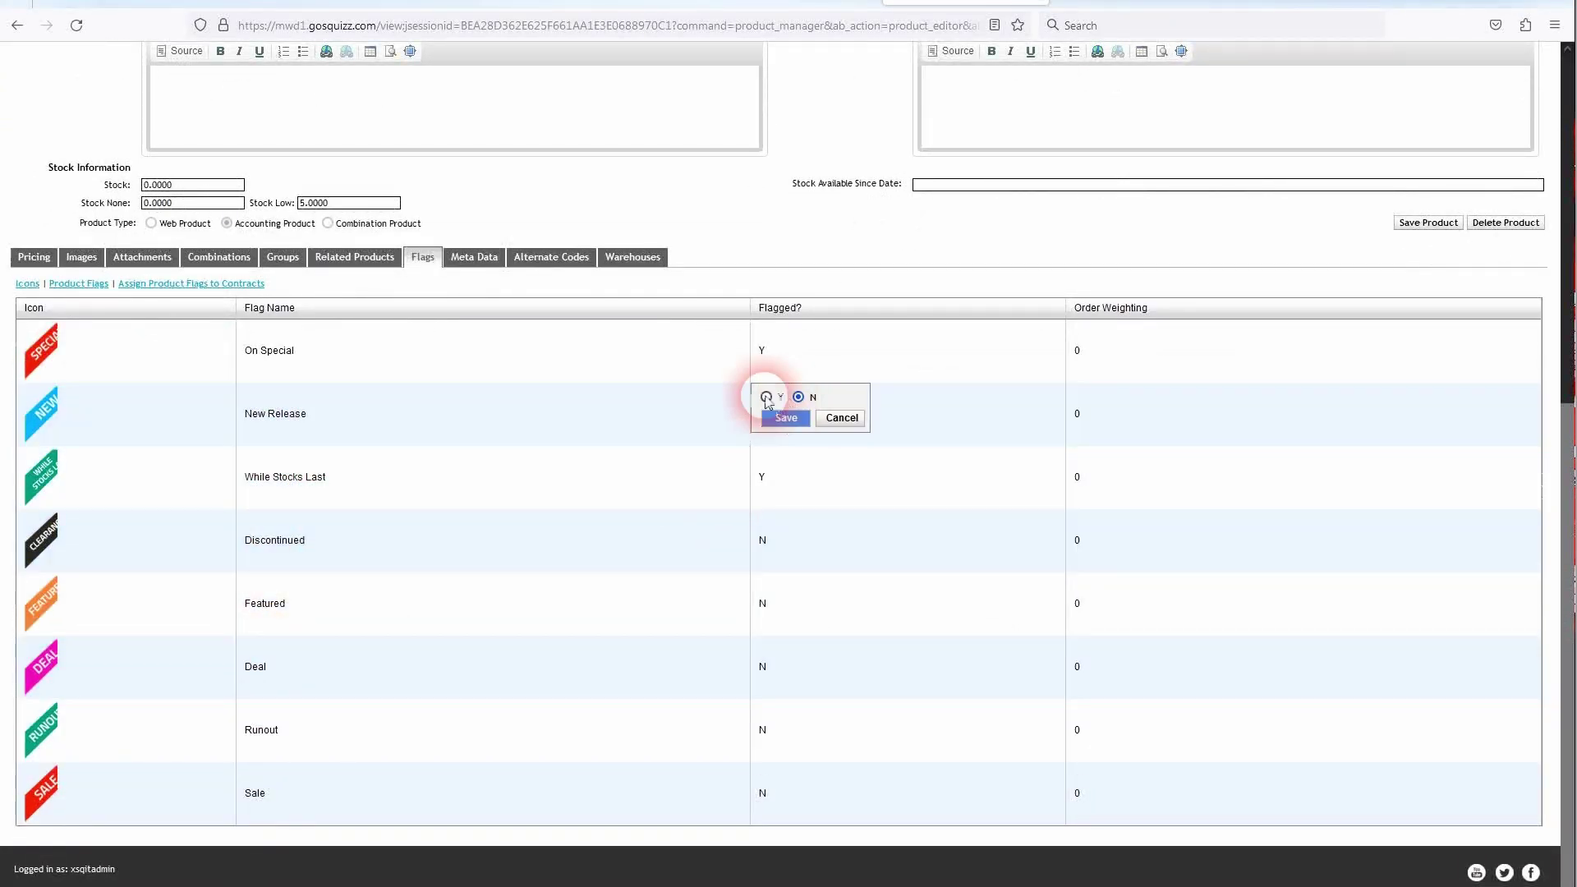
left_click(772, 368)
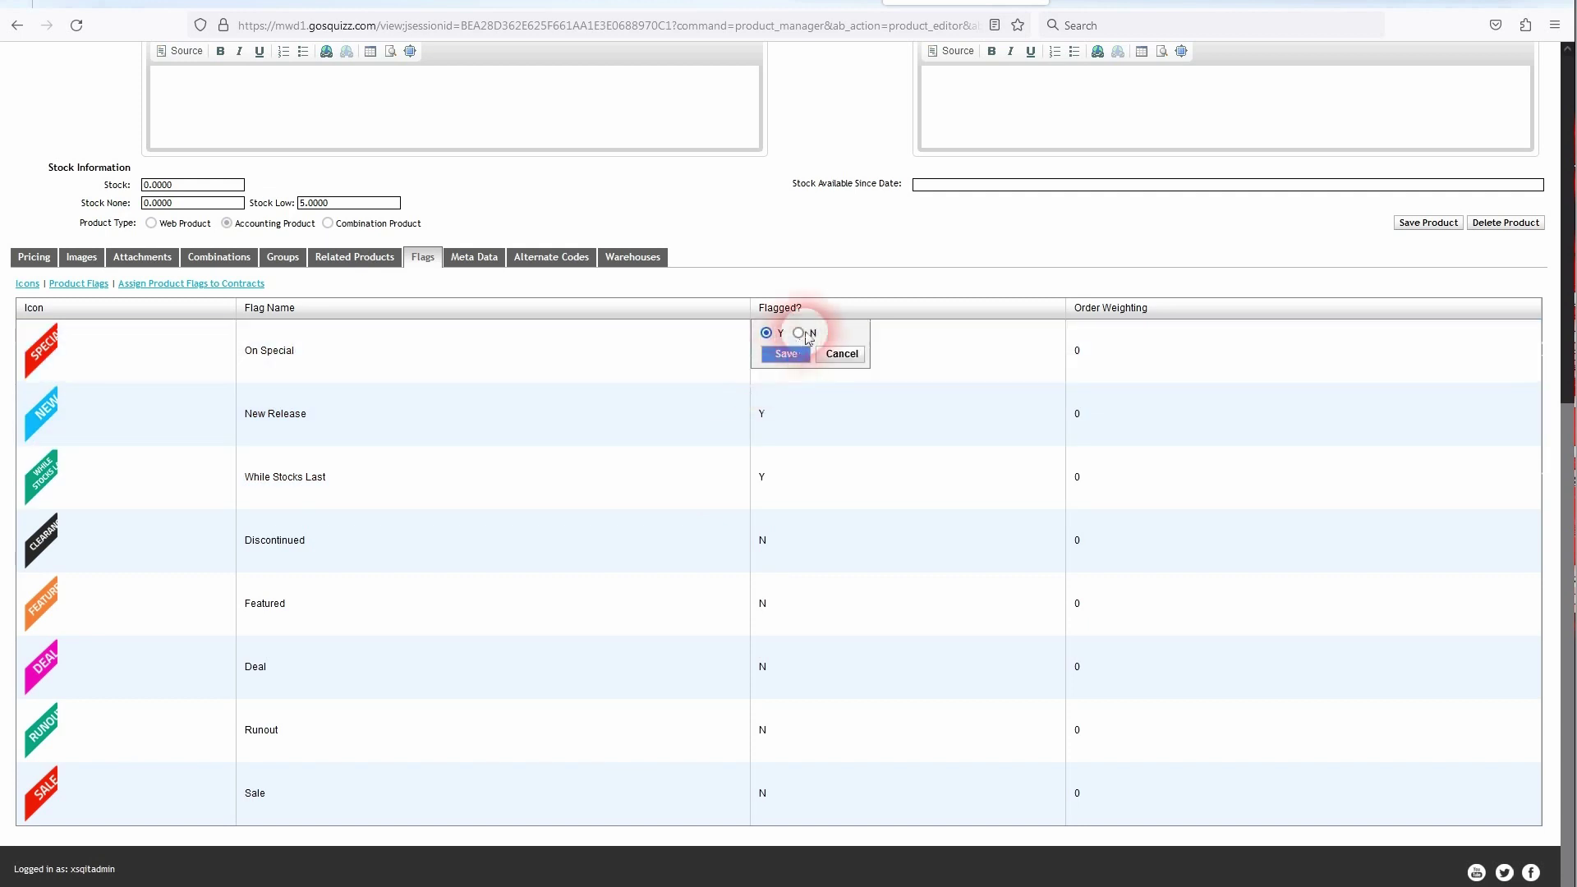
left_click(786, 354)
Load product 405107500, DURACELL BATTERY CHARGER ALL IN ONE, in the Product Editor and examine its flags
scroll(475, 496, "up", 7)
double_click(211, 260)
type("405106400")
left_click(186, 305)
scroll(523, 566, "down", 4)
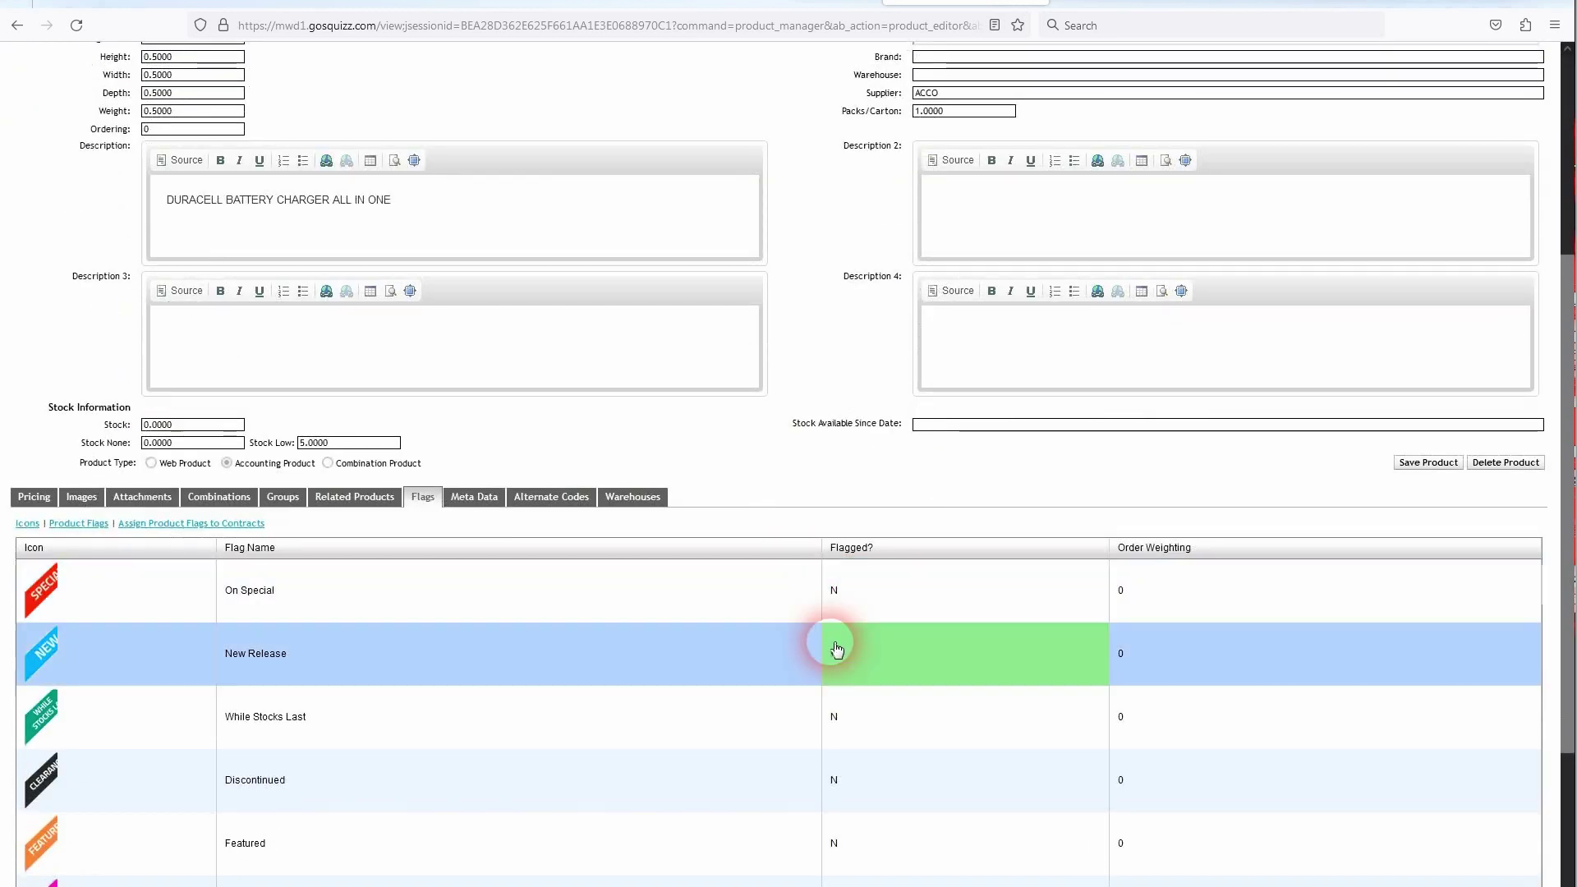
scroll(809, 726, "down", 2)
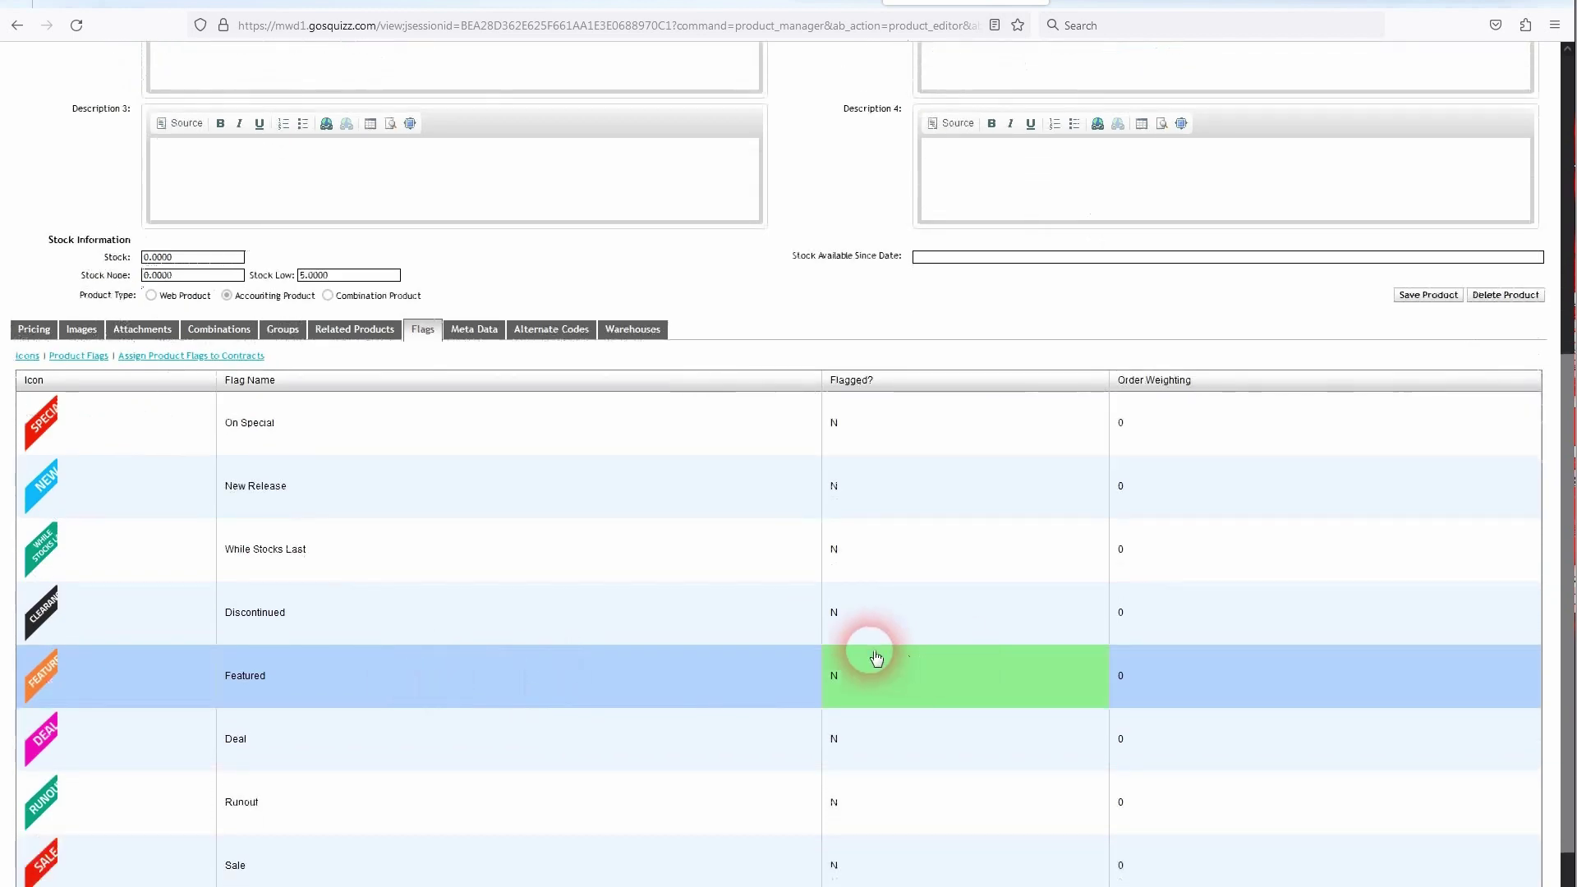
scroll(672, 675, "up", 6)
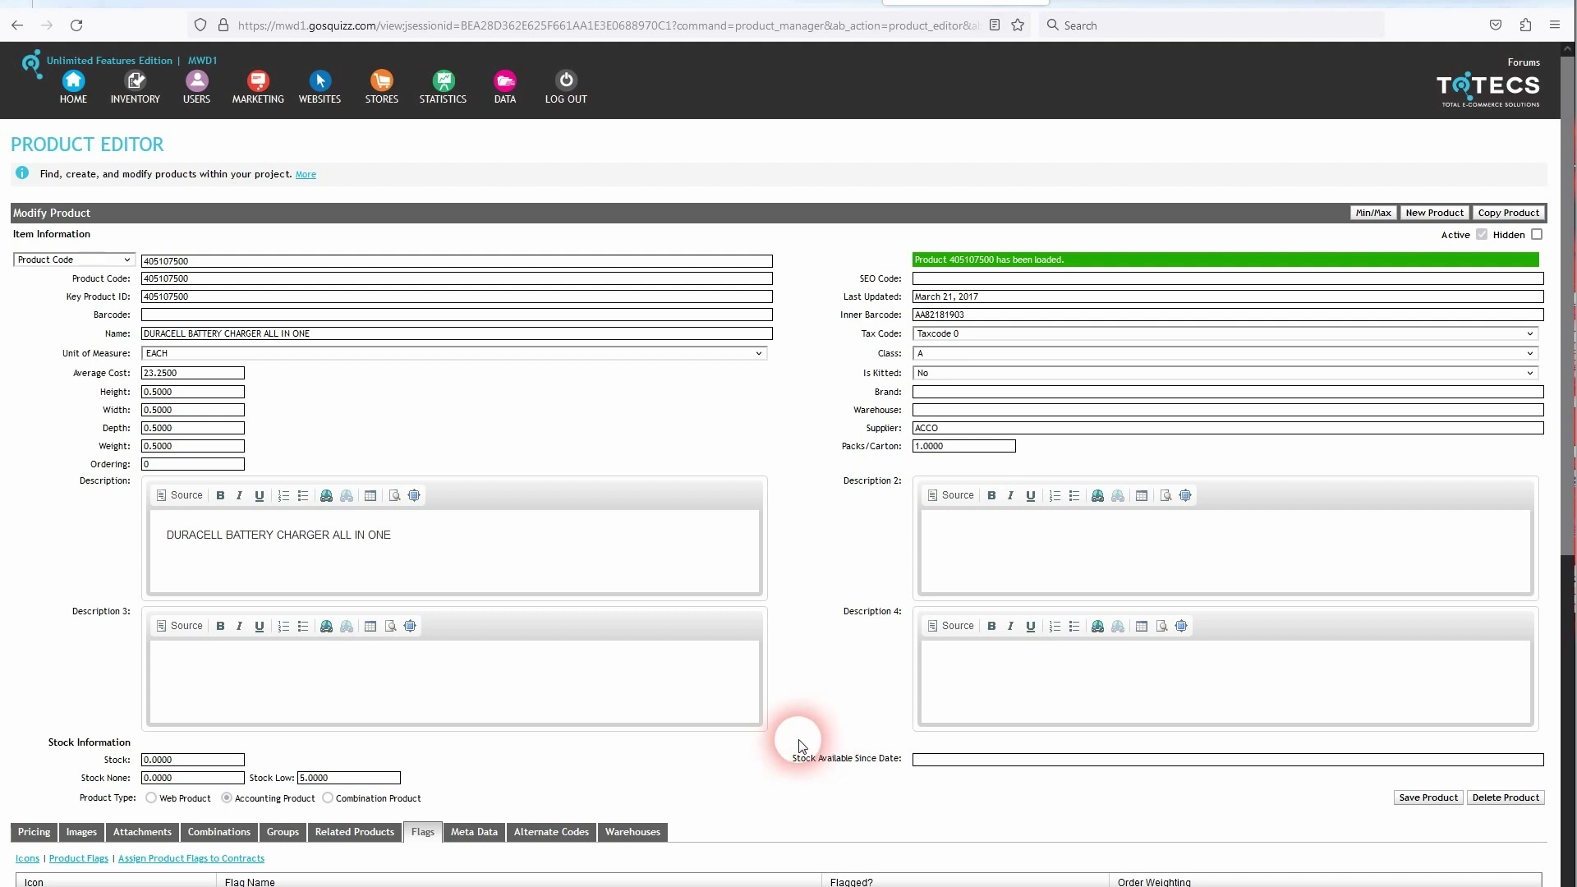
scroll(797, 744, "down", 3)
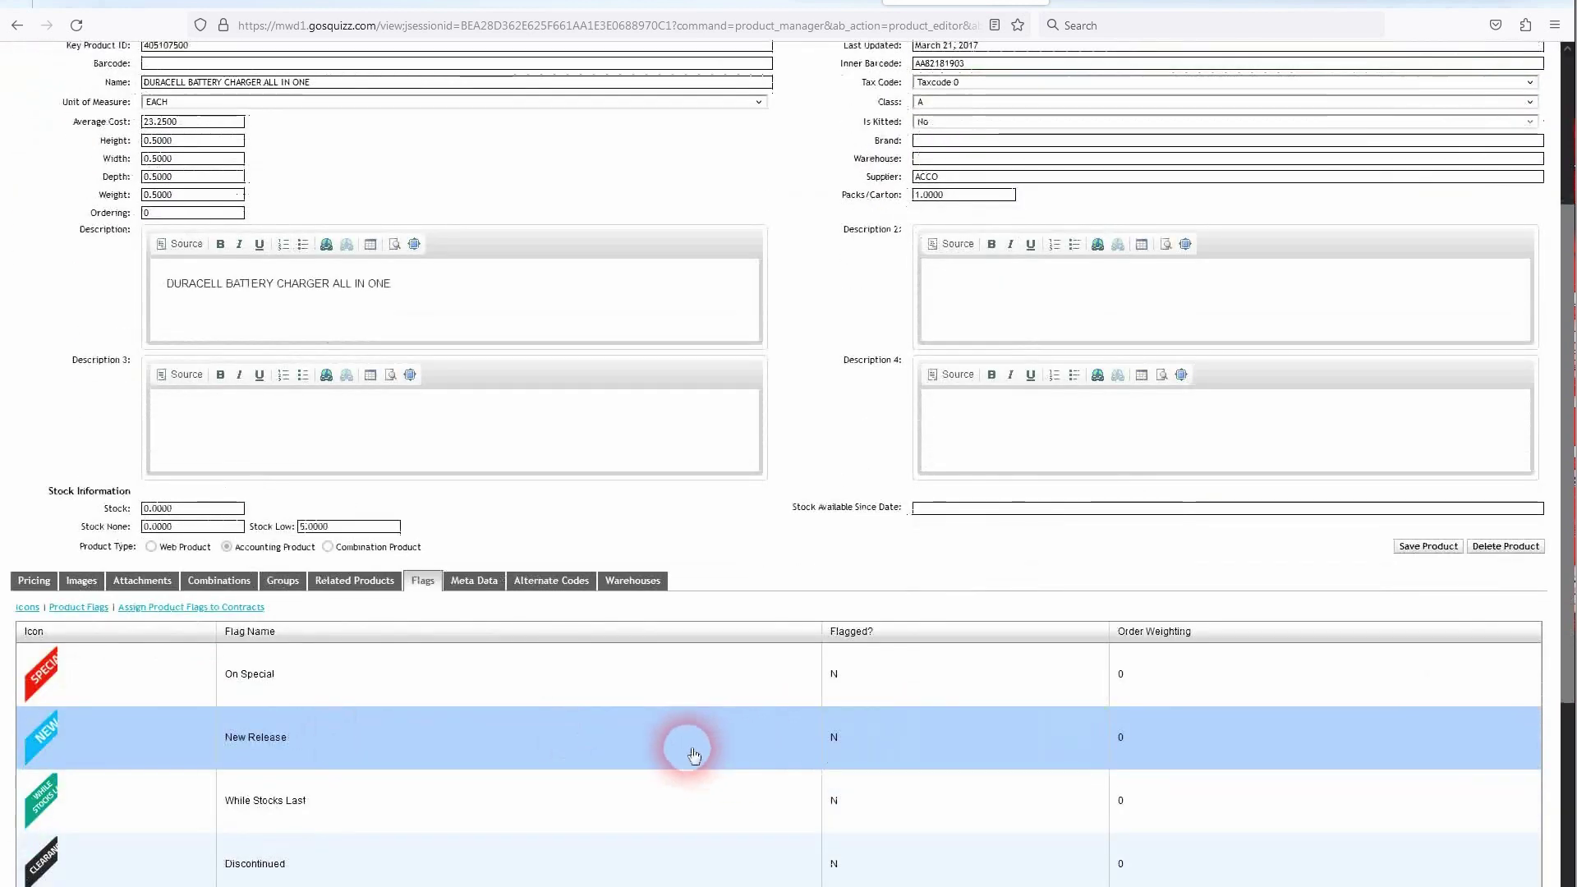
scroll(633, 680, "up", 3)
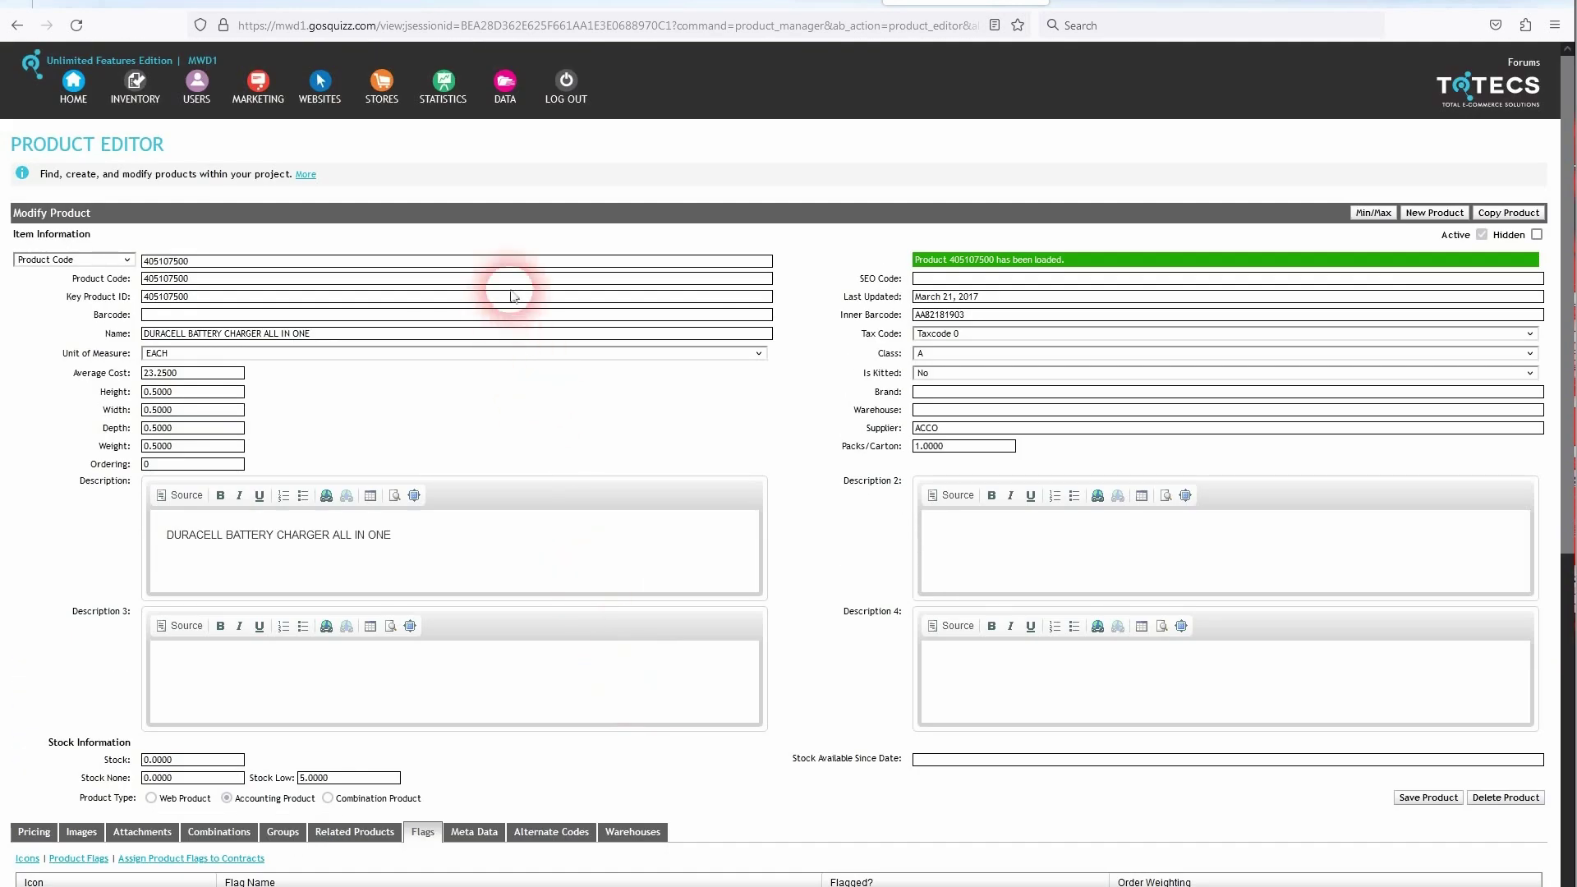
Open the Websites management page and show the Web Area Formats Libraries of mwd1.gosquizz.com
left_click(508, 89)
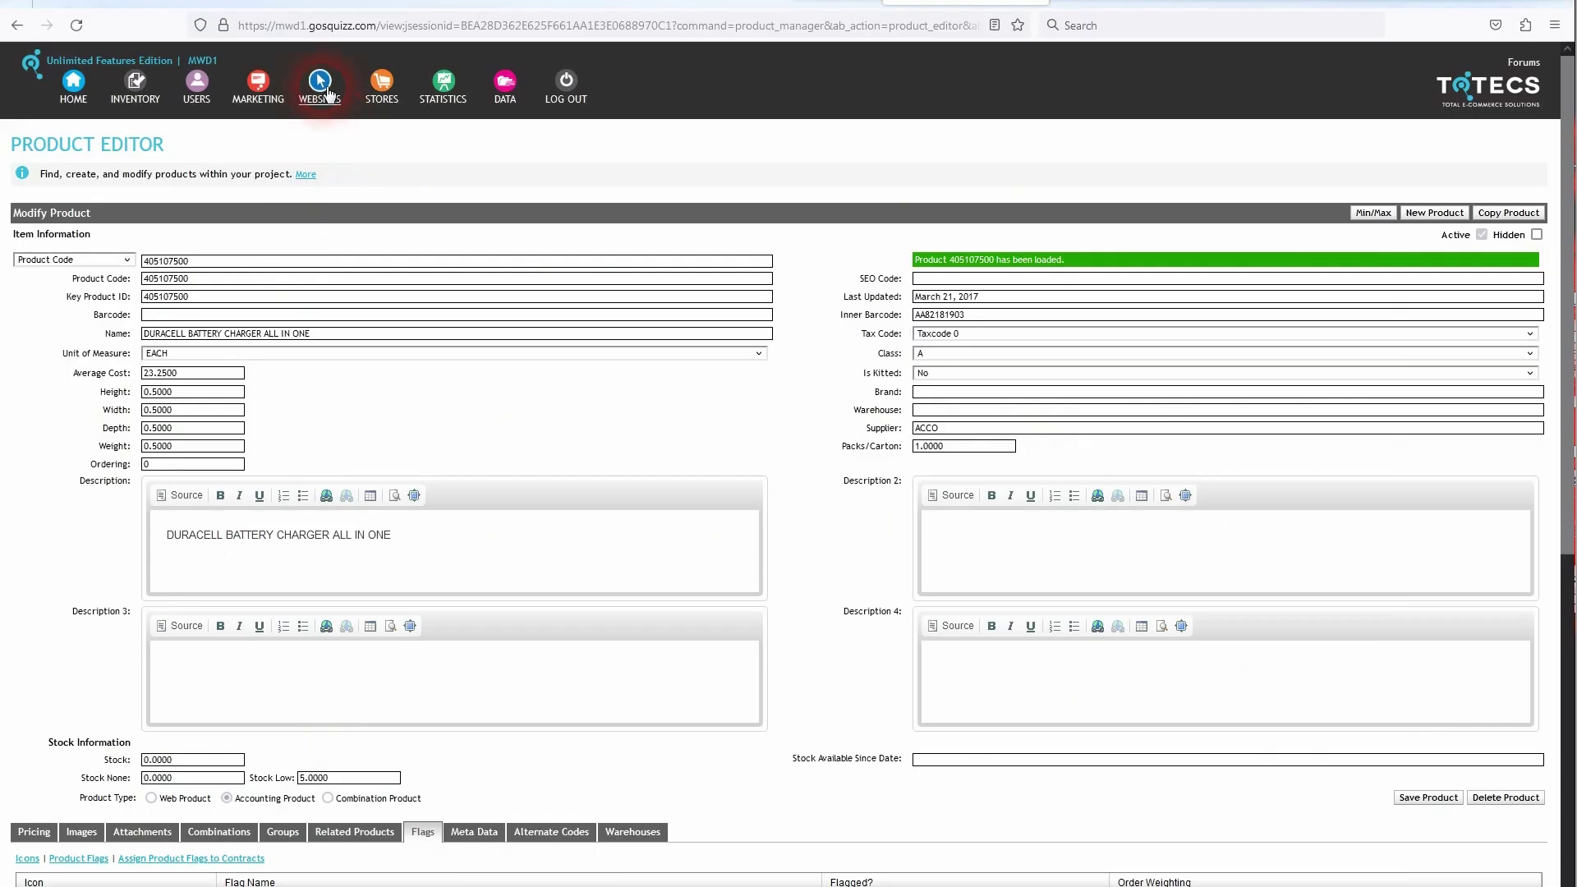
mouse_move(326, 93)
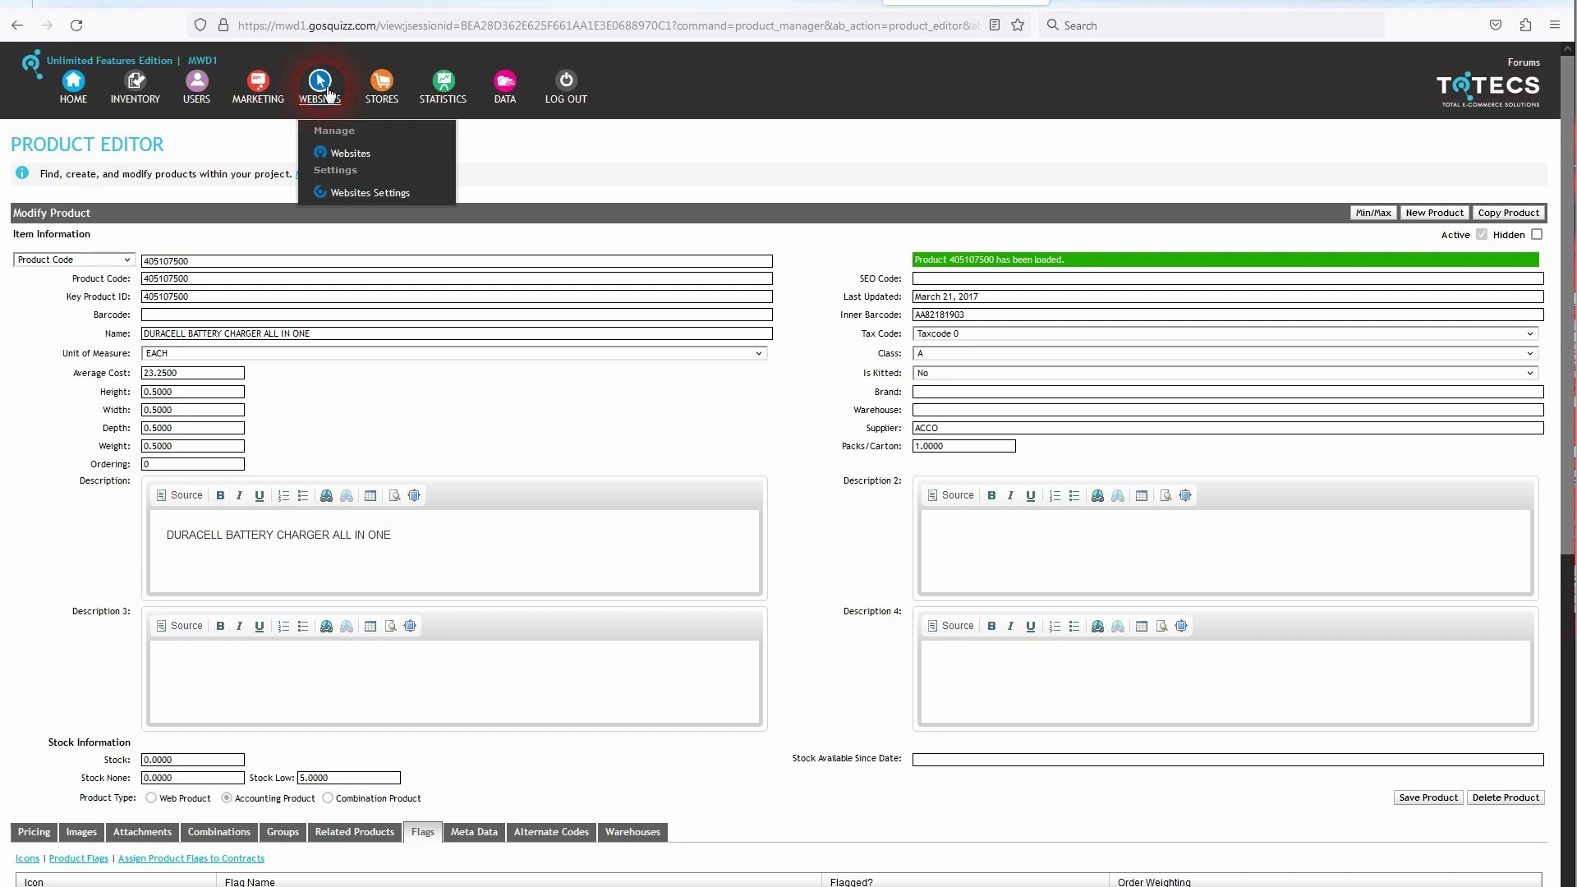
left_click(351, 155)
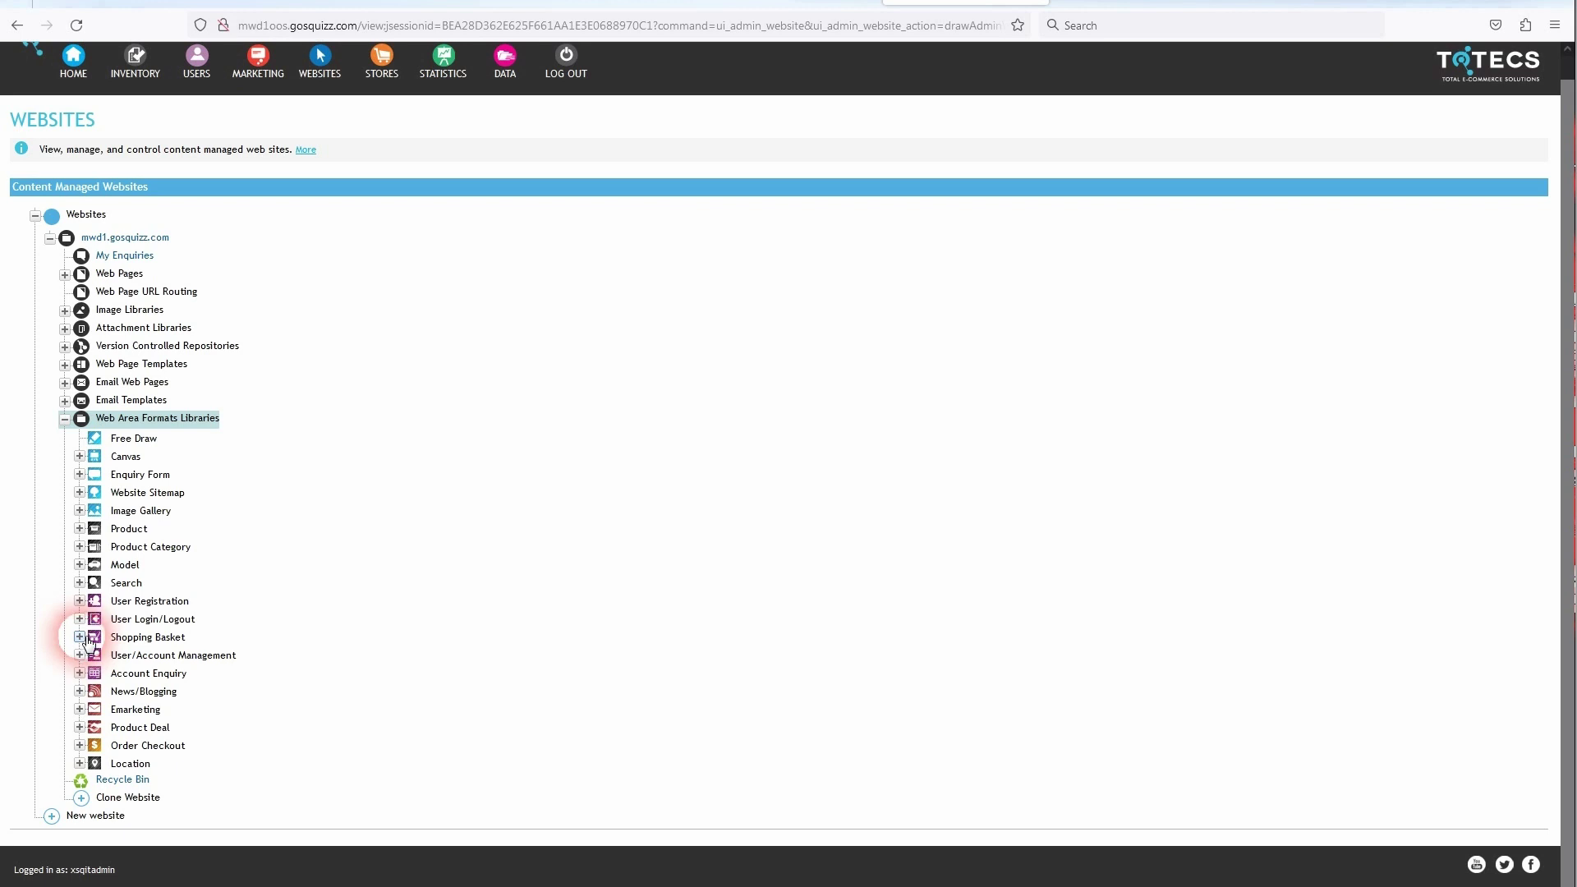
Open the format "MWD1+ Basket Products Record -(+/-) - With Flags" from Shopping Basket, Basket Products Listing, Basket Product Record
left_click(79, 638)
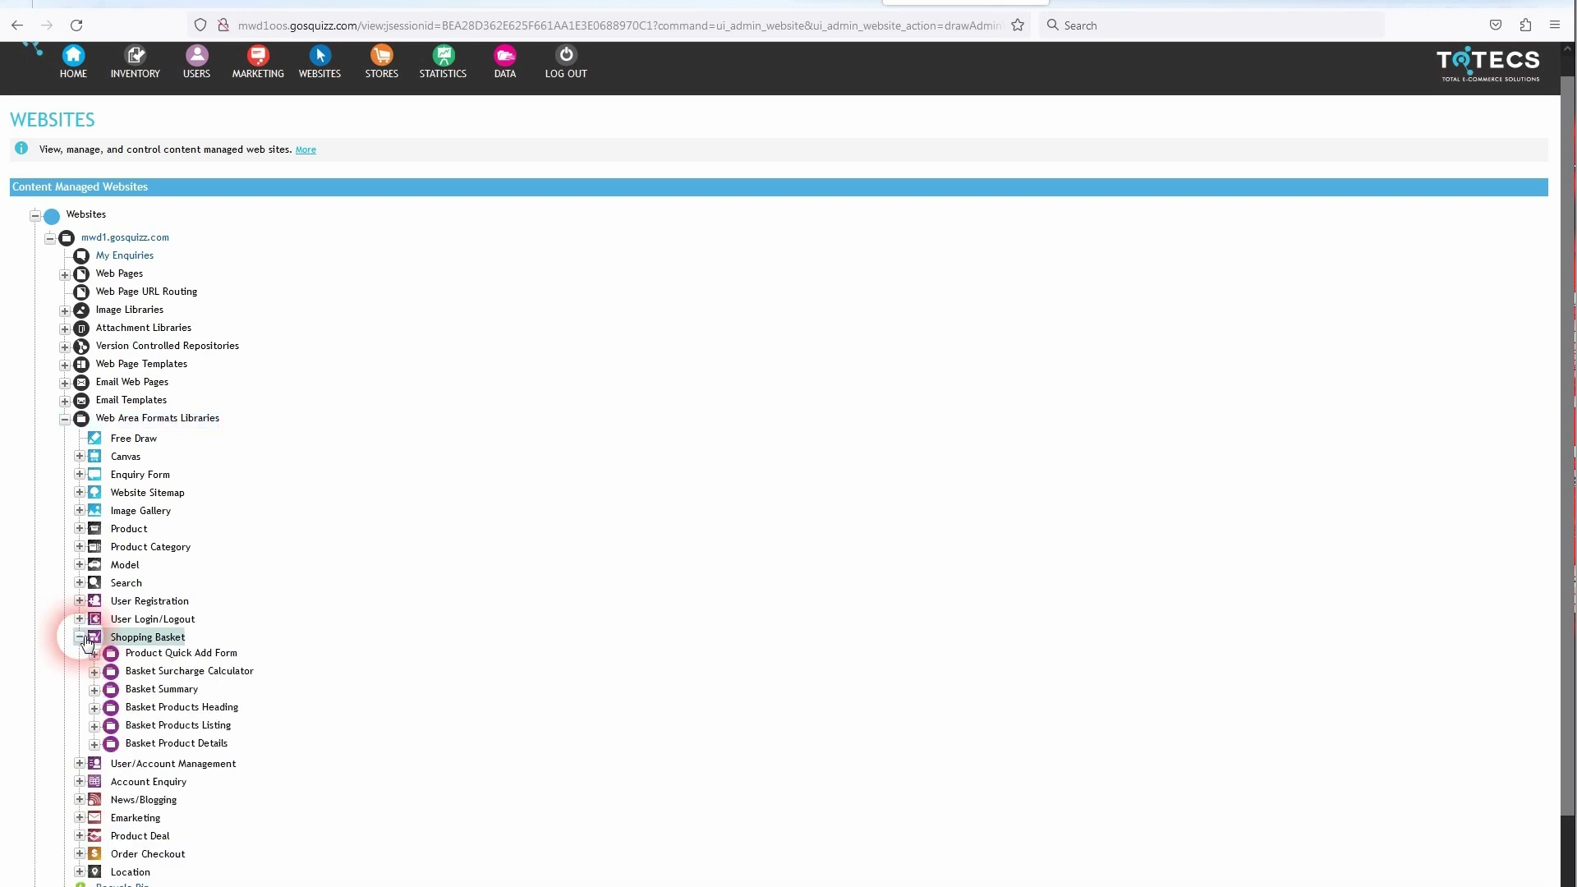
left_click(95, 726)
scroll(89, 698, "down", 2)
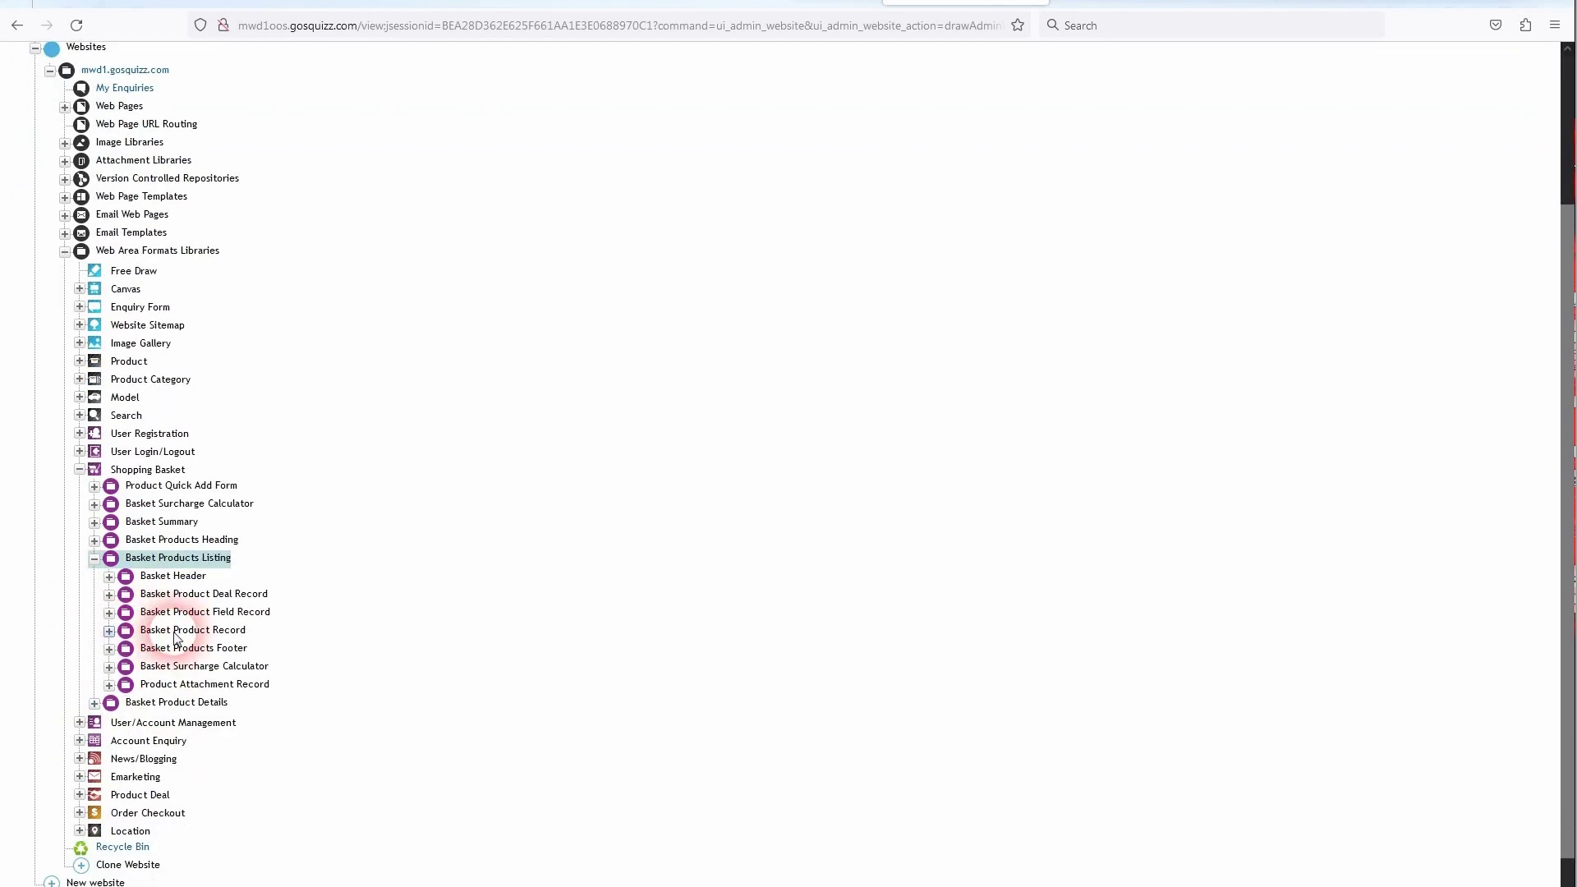
left_click(109, 631)
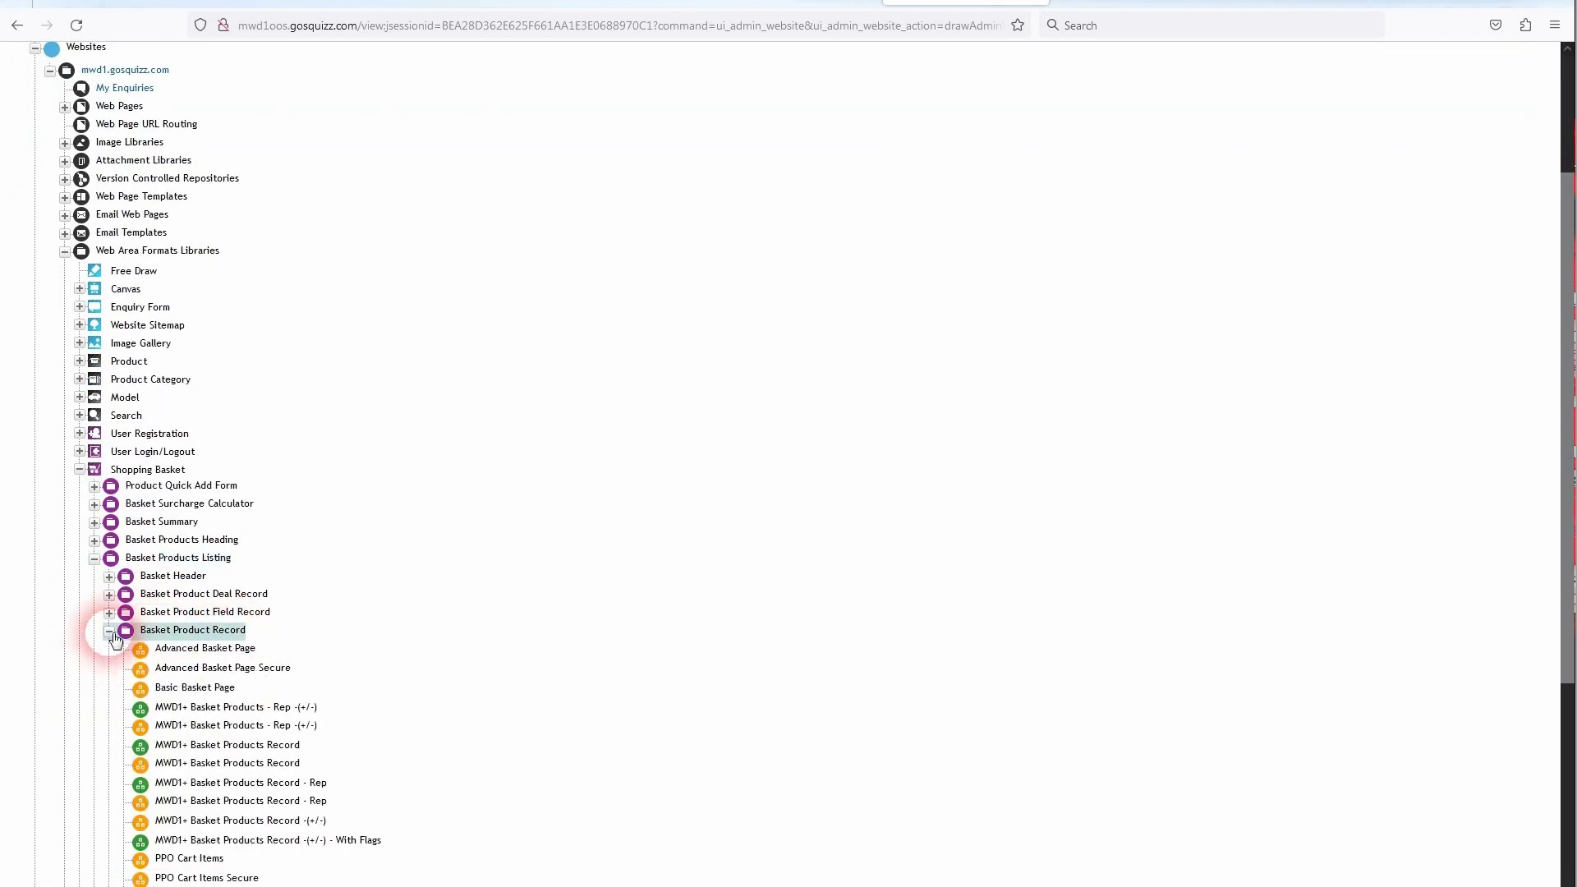
scroll(172, 649, "down", 2)
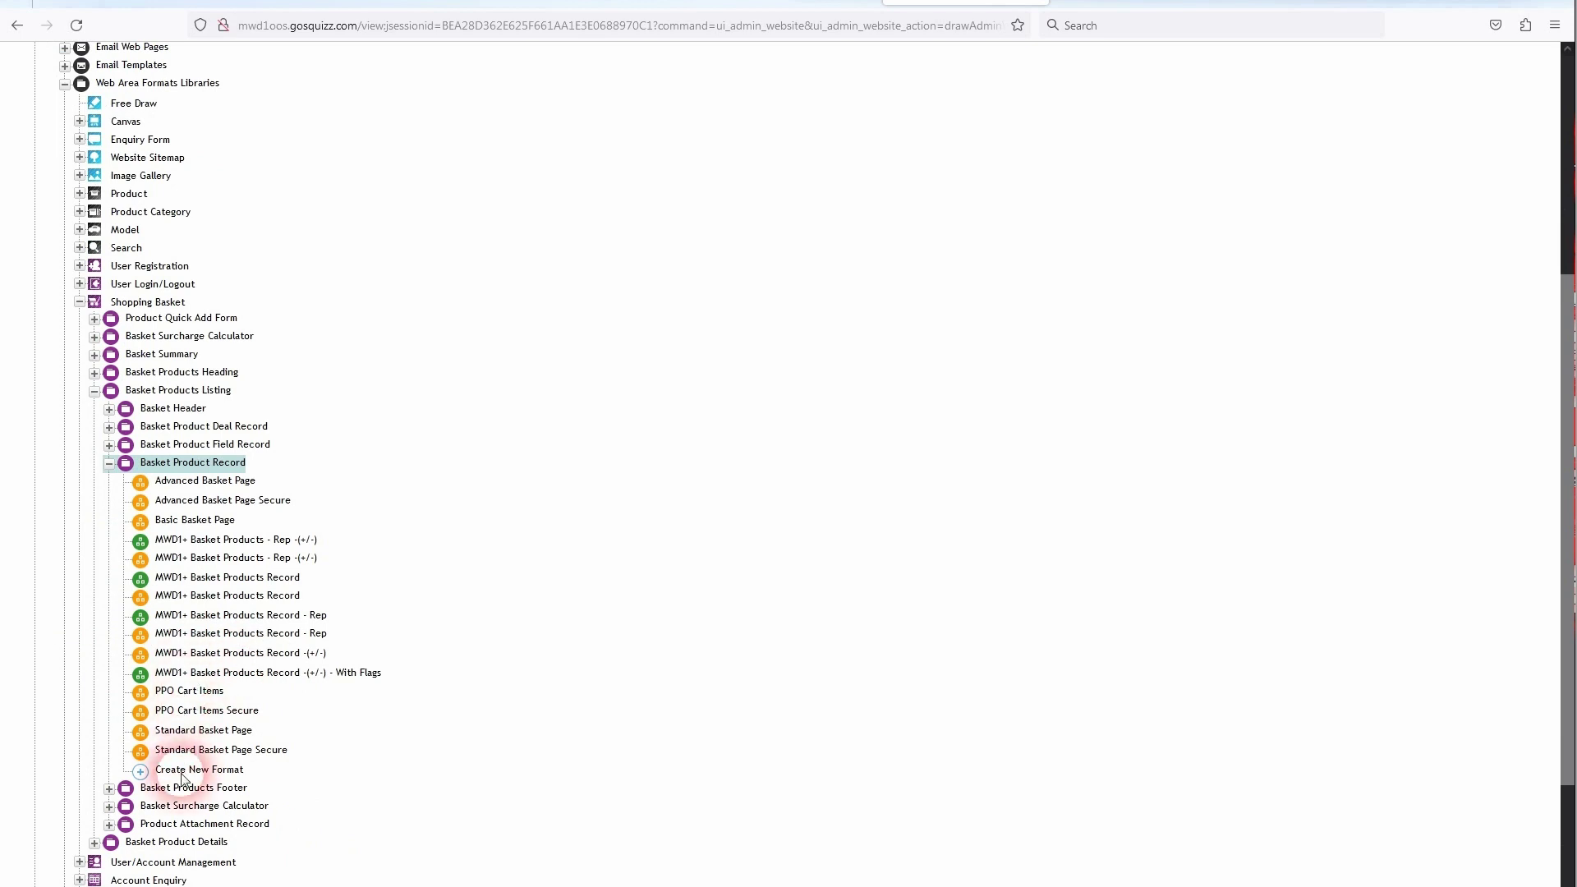
left_click(227, 676)
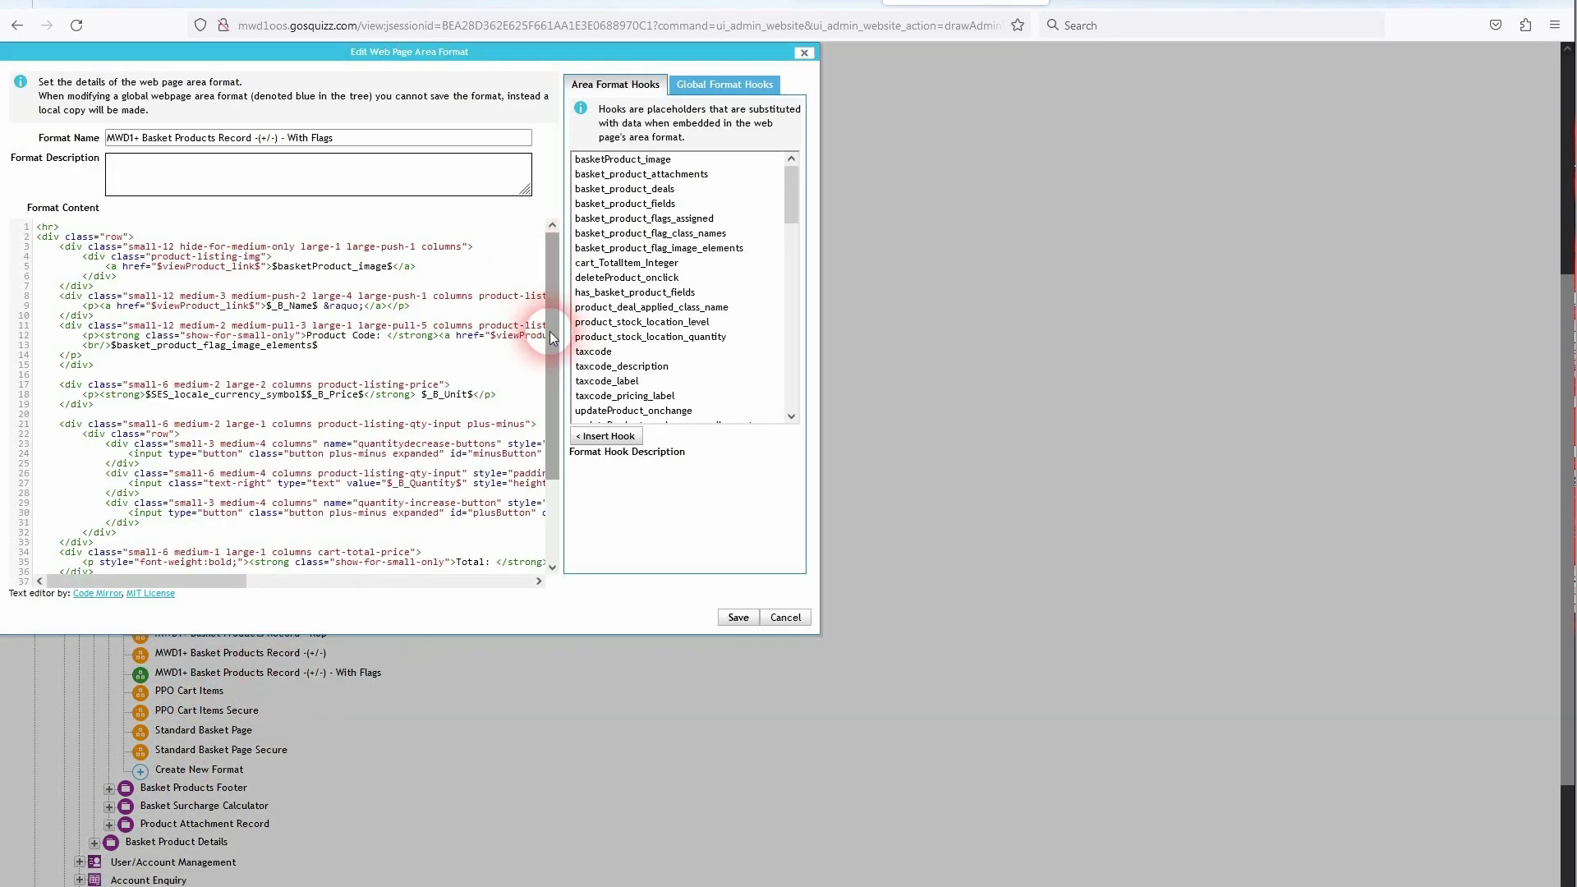
Show the descriptions of the basket_product_flags_assigned and basket_product_flag_class_names hooks
left_click(648, 220)
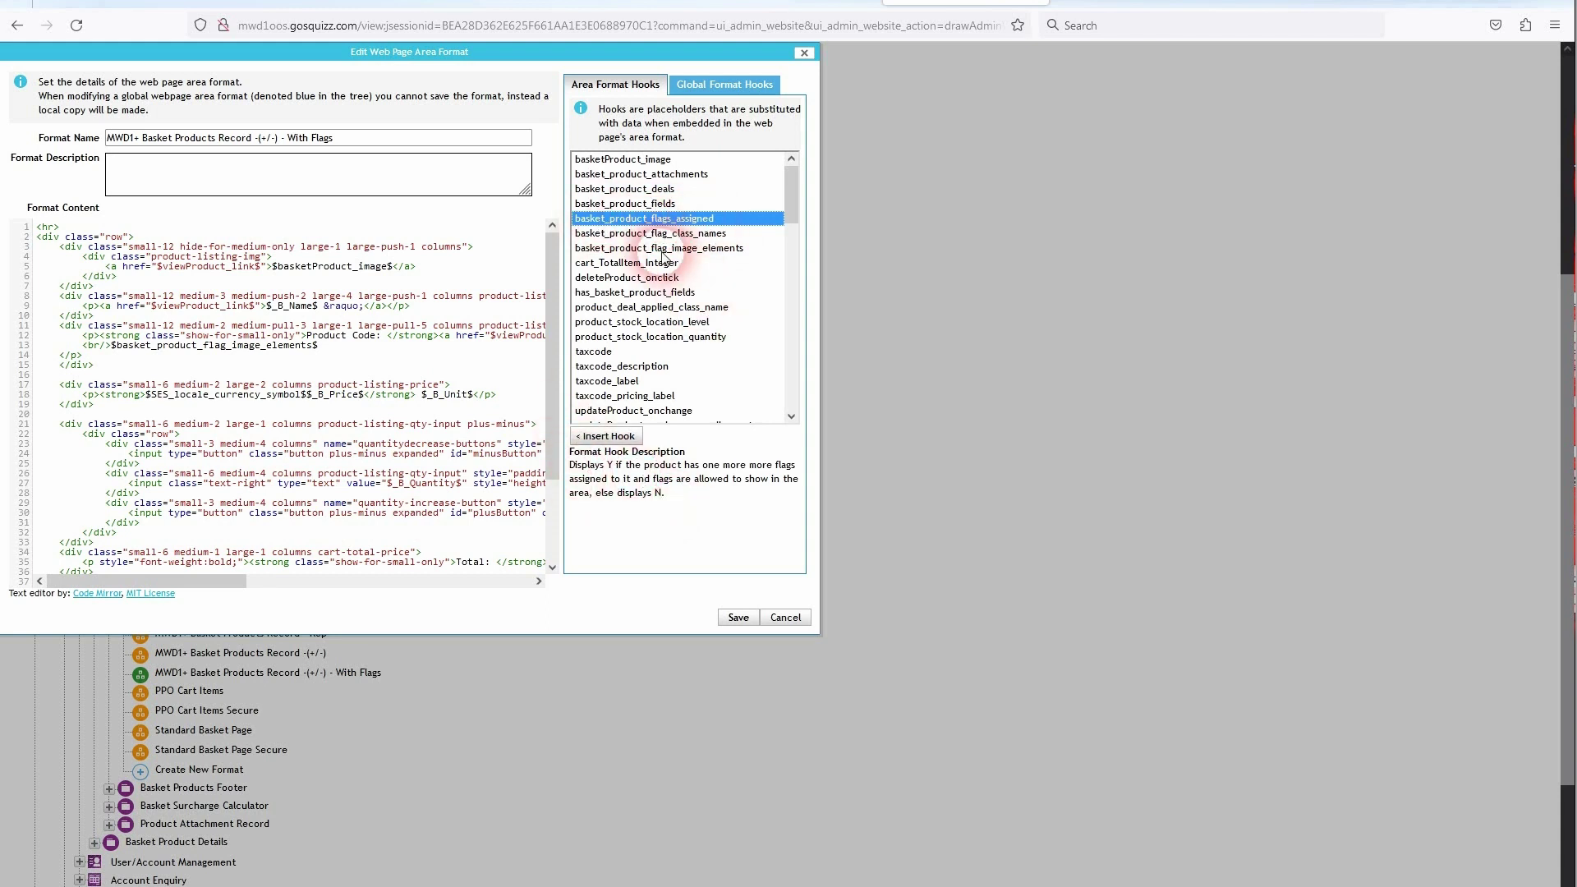
left_click(109, 359)
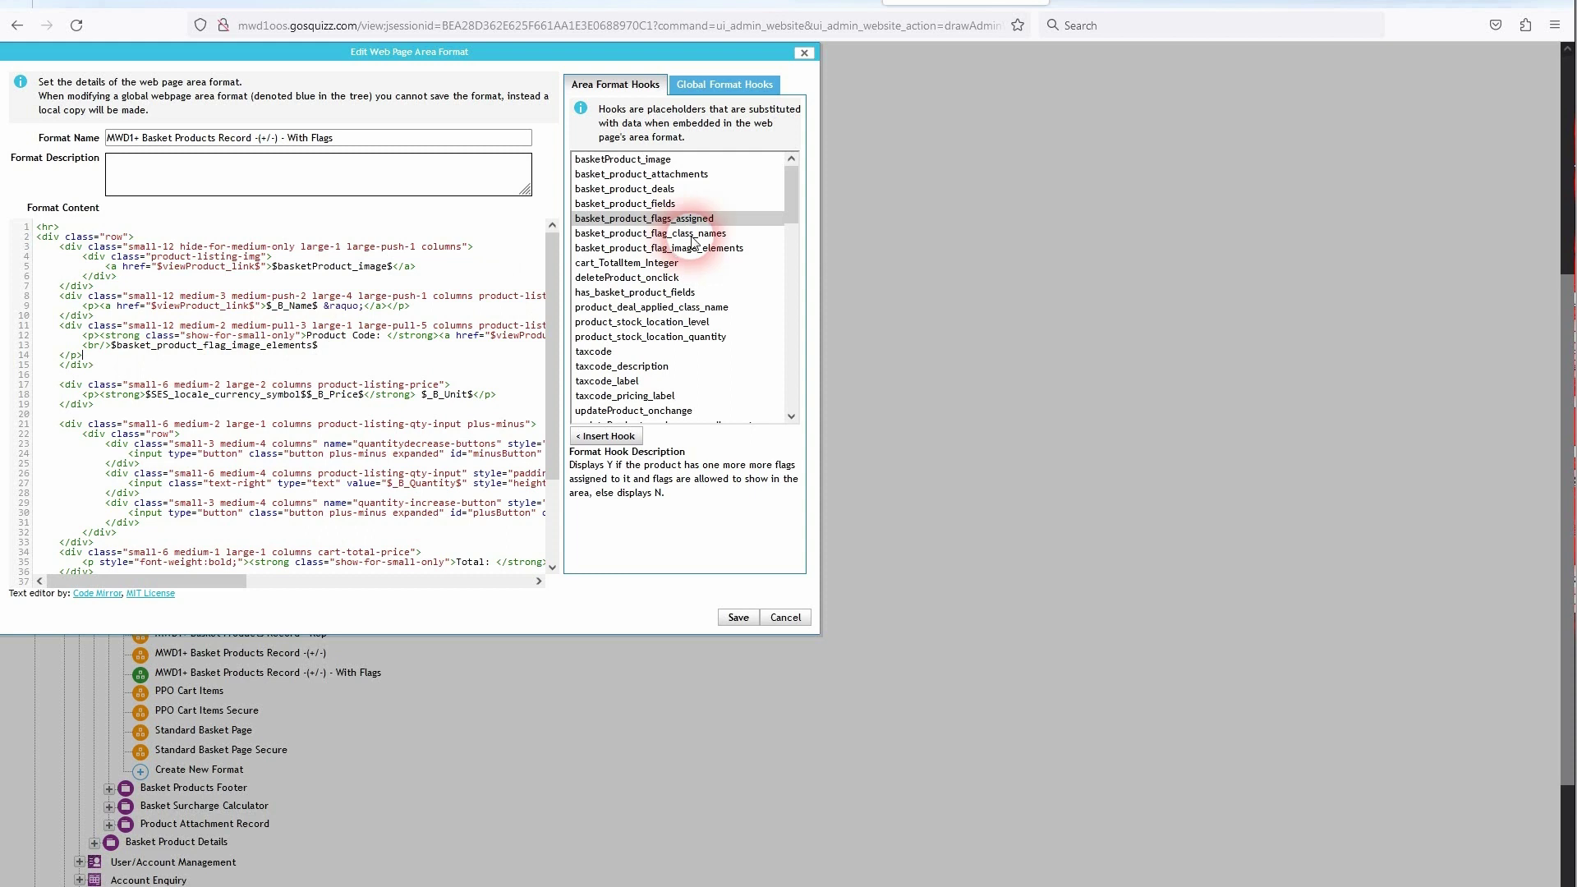
left_click(637, 234)
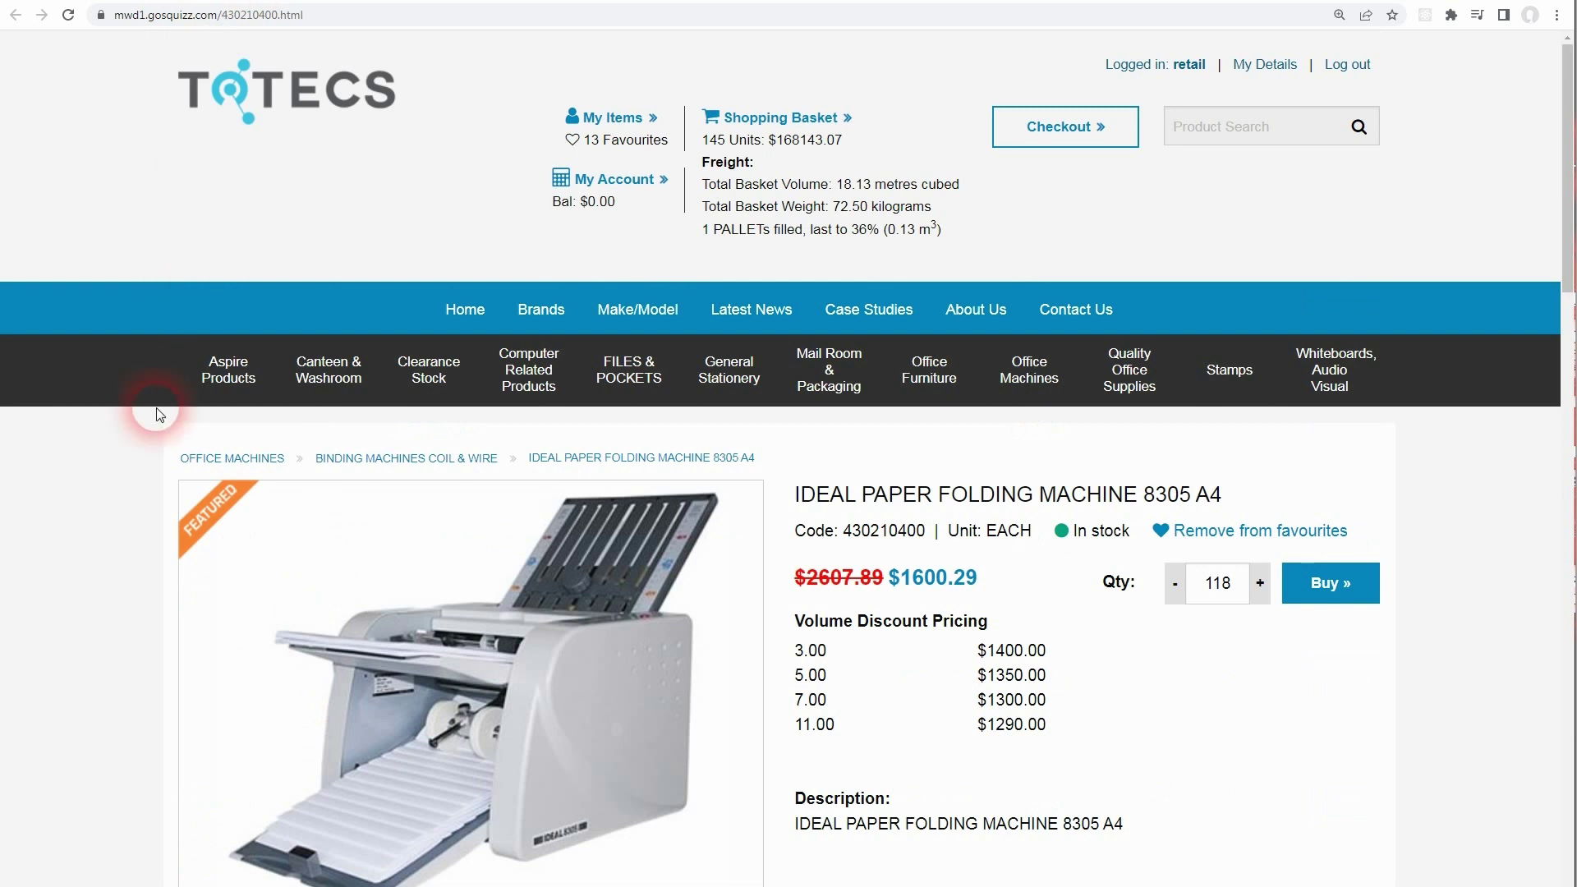
Switch to the storefront page of IDEAL PAPER FOLDING MACHINE 8305 A4 and inspect the Featured flag's HTML element and styles
scroll(158, 415, "down", 2)
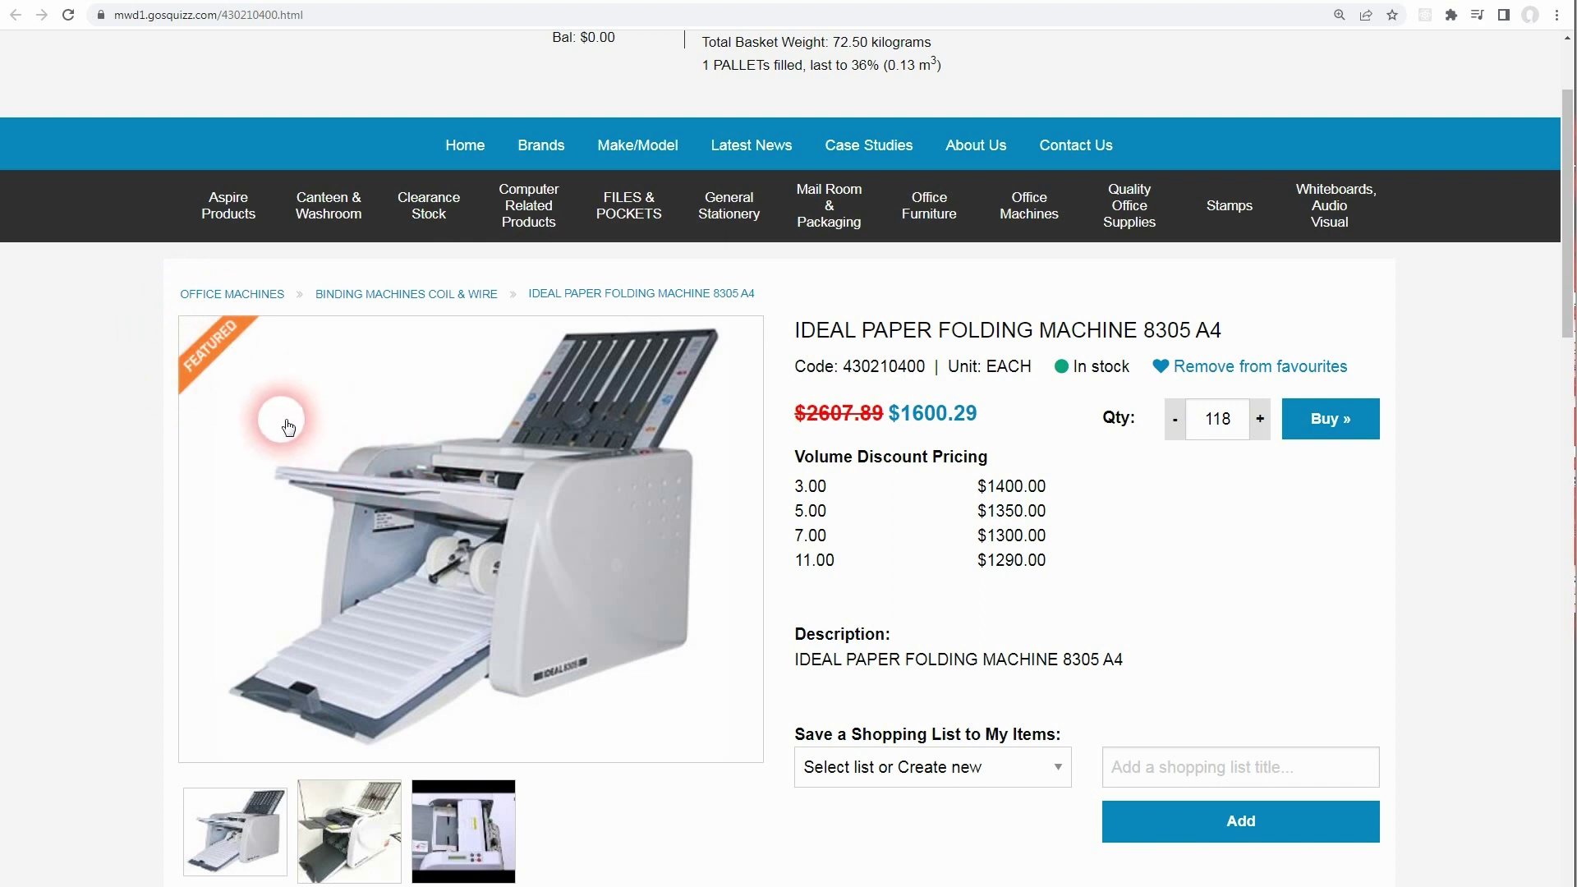
right_click(212, 363)
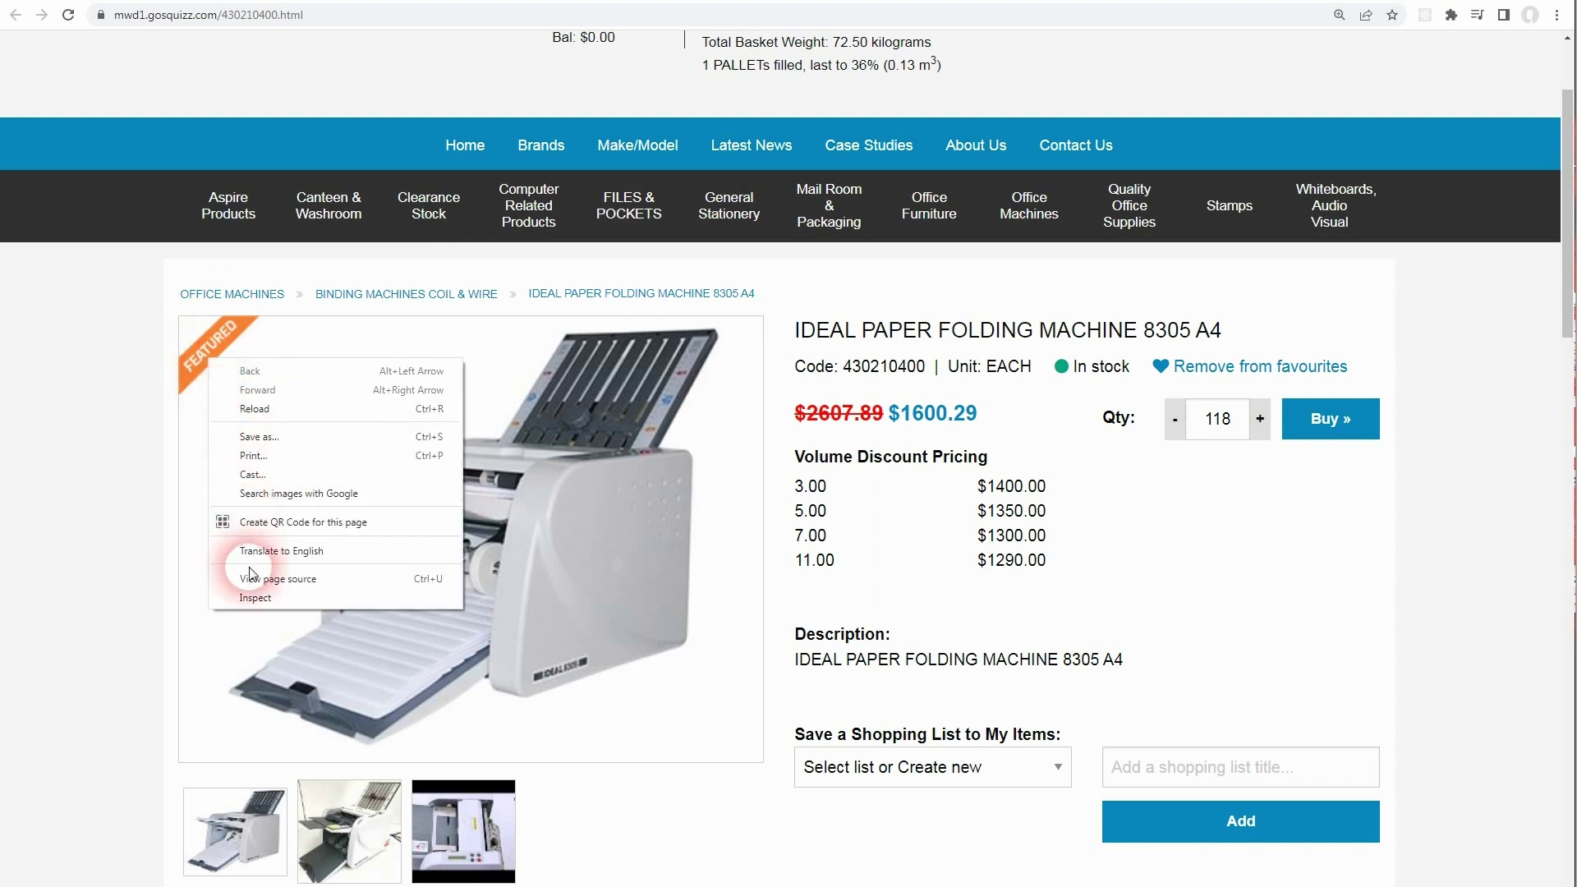
left_click(246, 598)
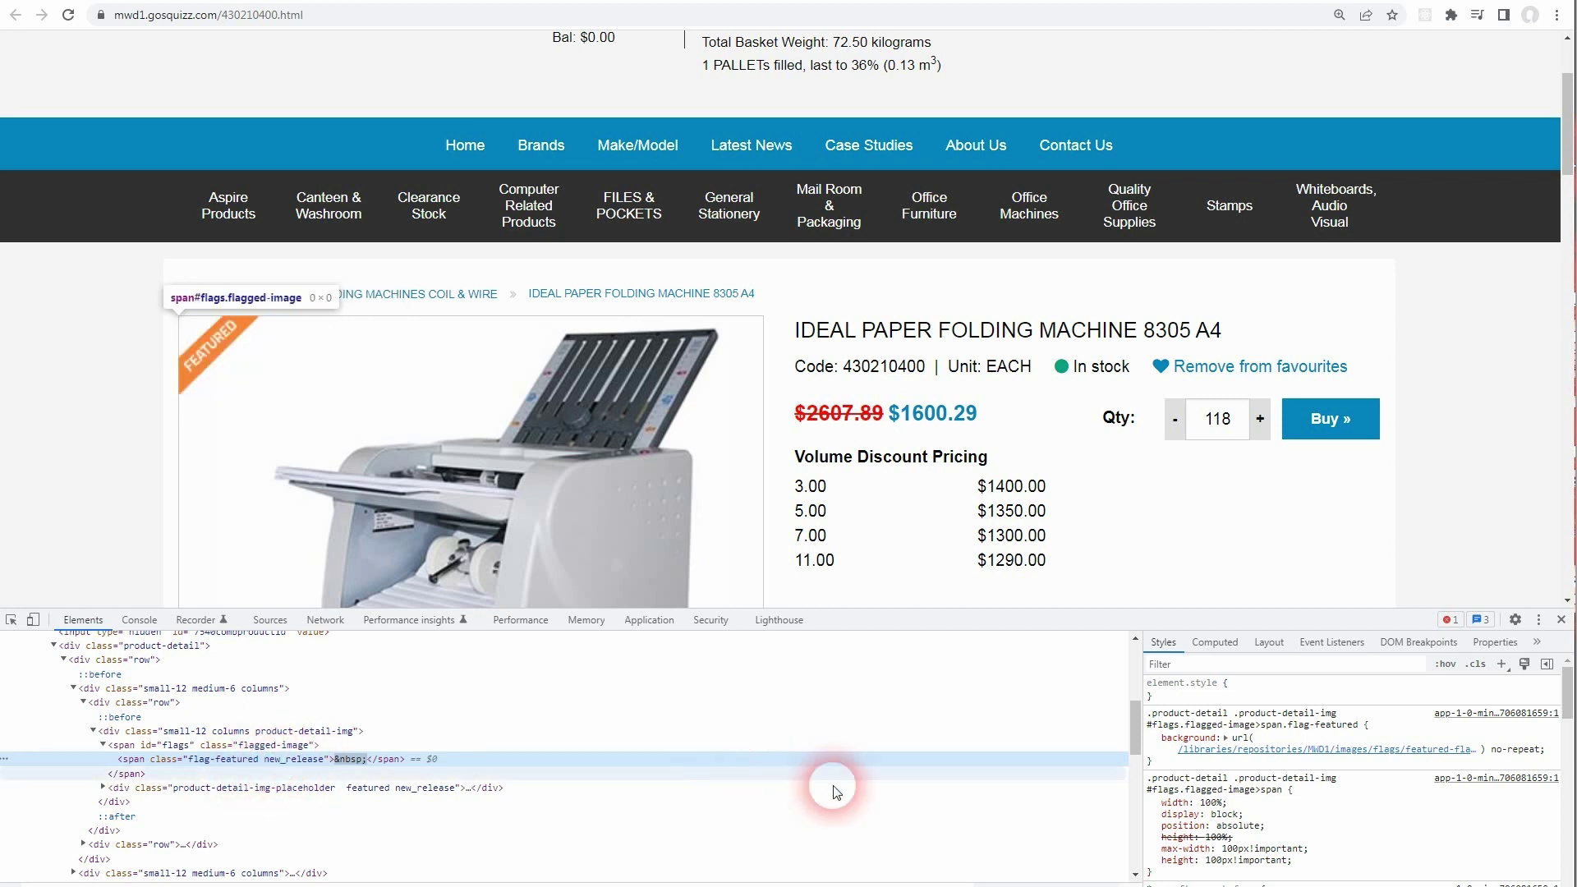
mouse_move(1410, 760)
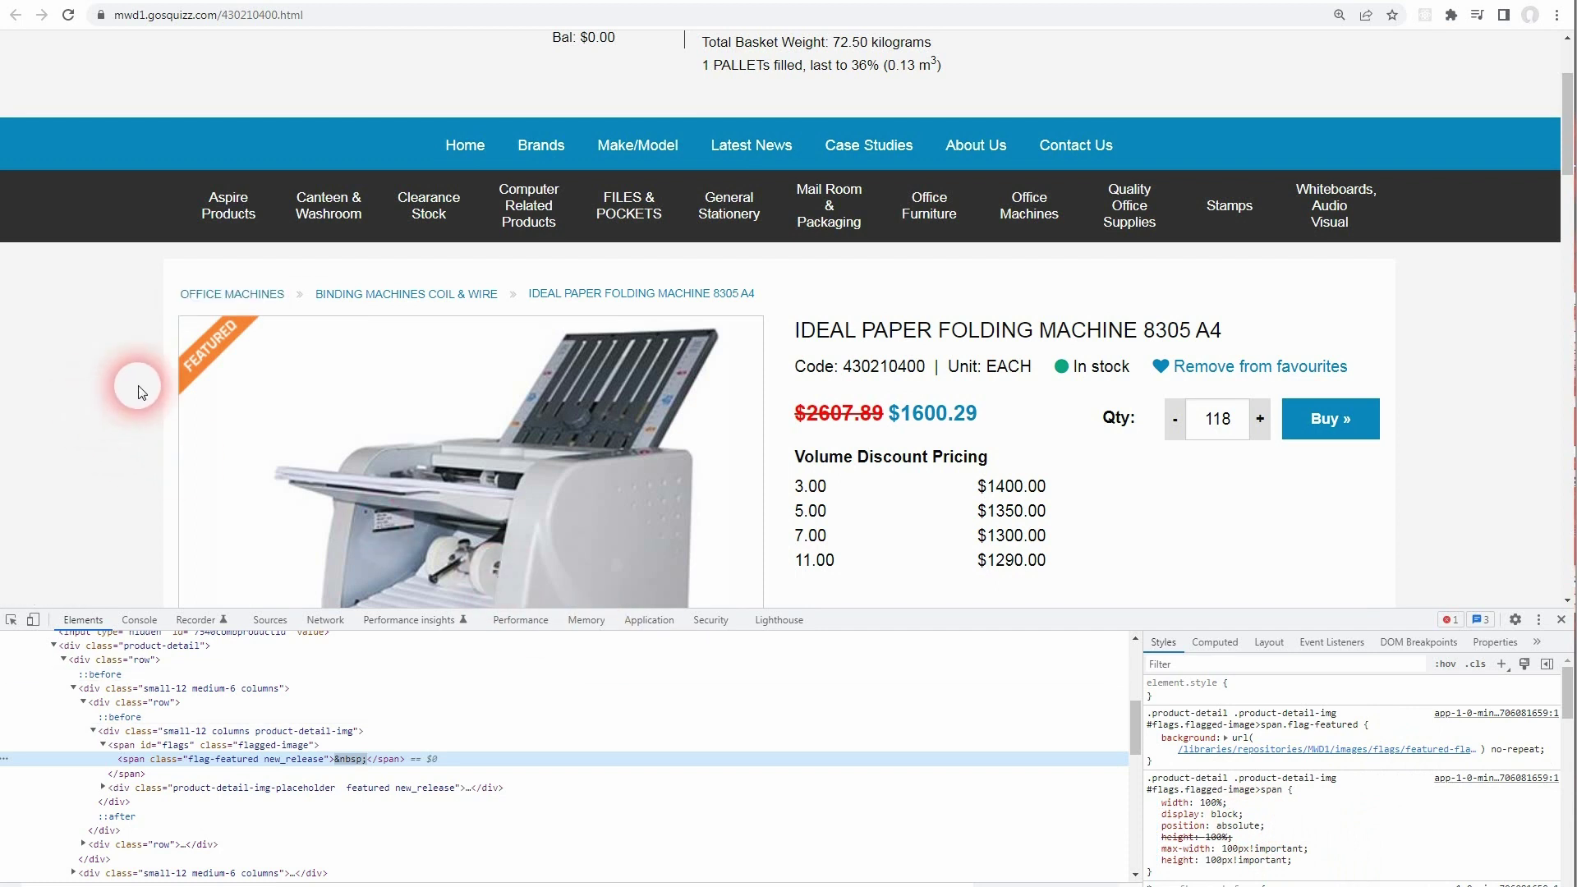
scroll(313, 452, "down", 1)
scroll(354, 435, "up", 1)
left_click(357, 433)
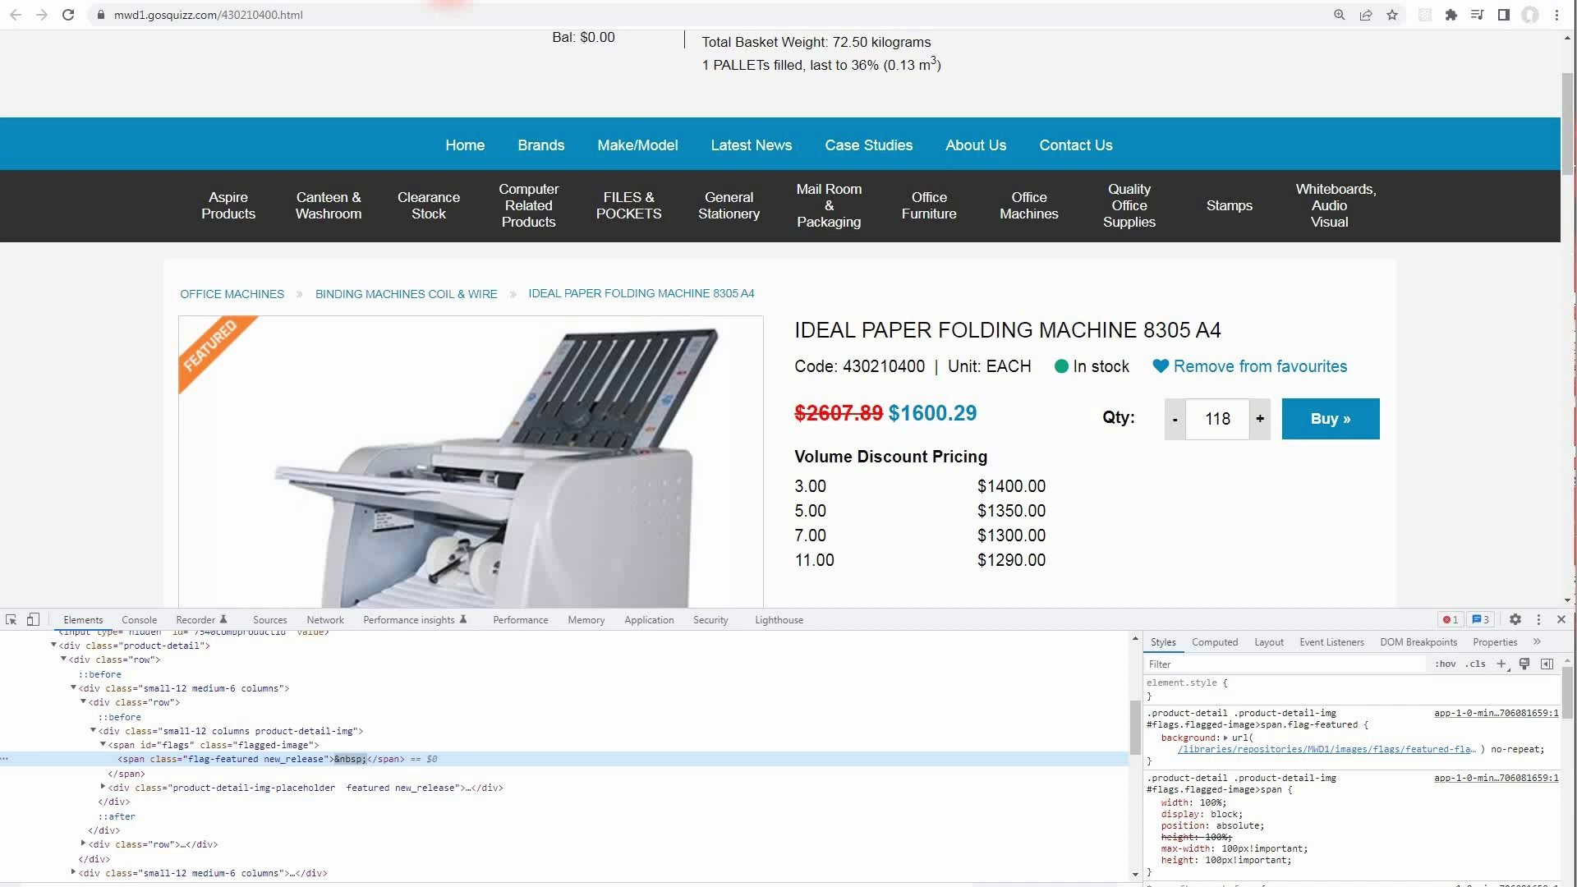
View the storefront basket's flags, return to the format editor and show the basket_product_flag_image_elements hook's description
left_click(209, 302)
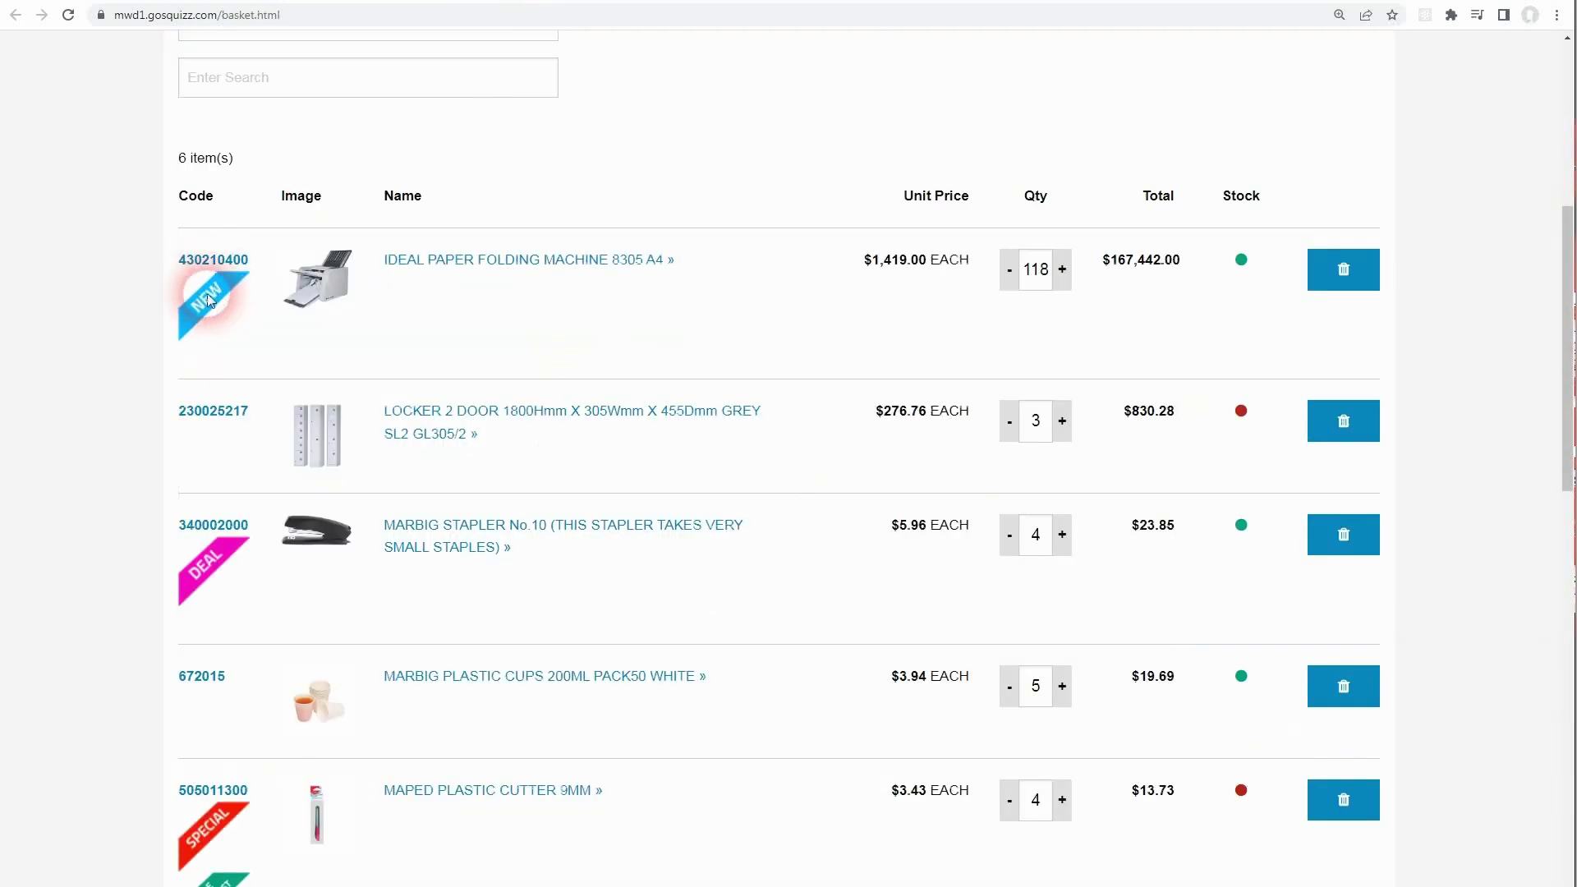
left_click(304, 282)
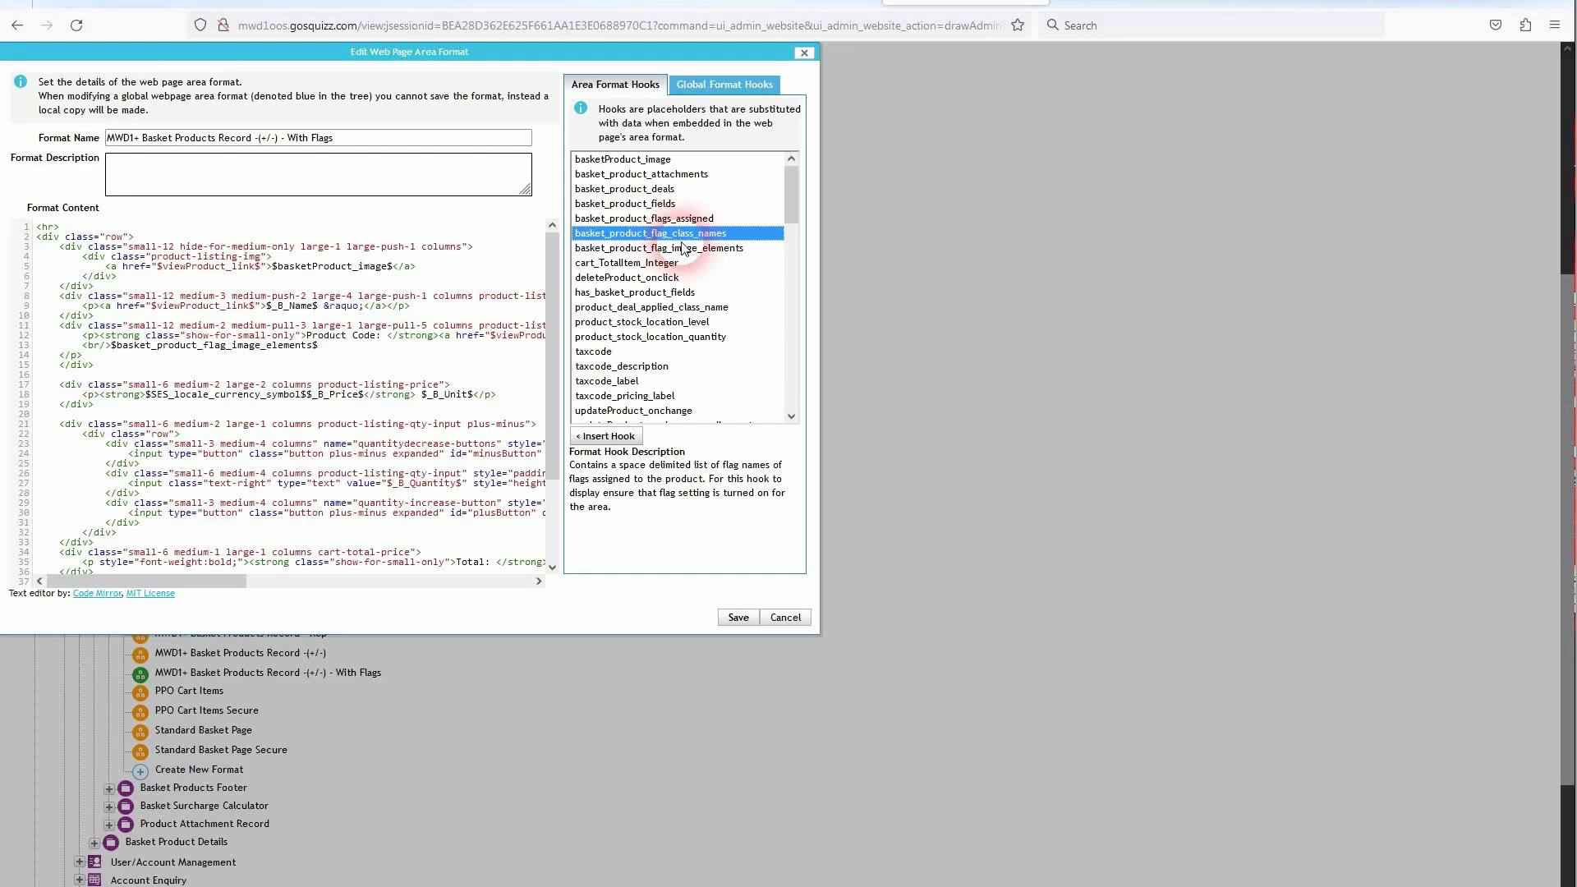
left_click(627, 249)
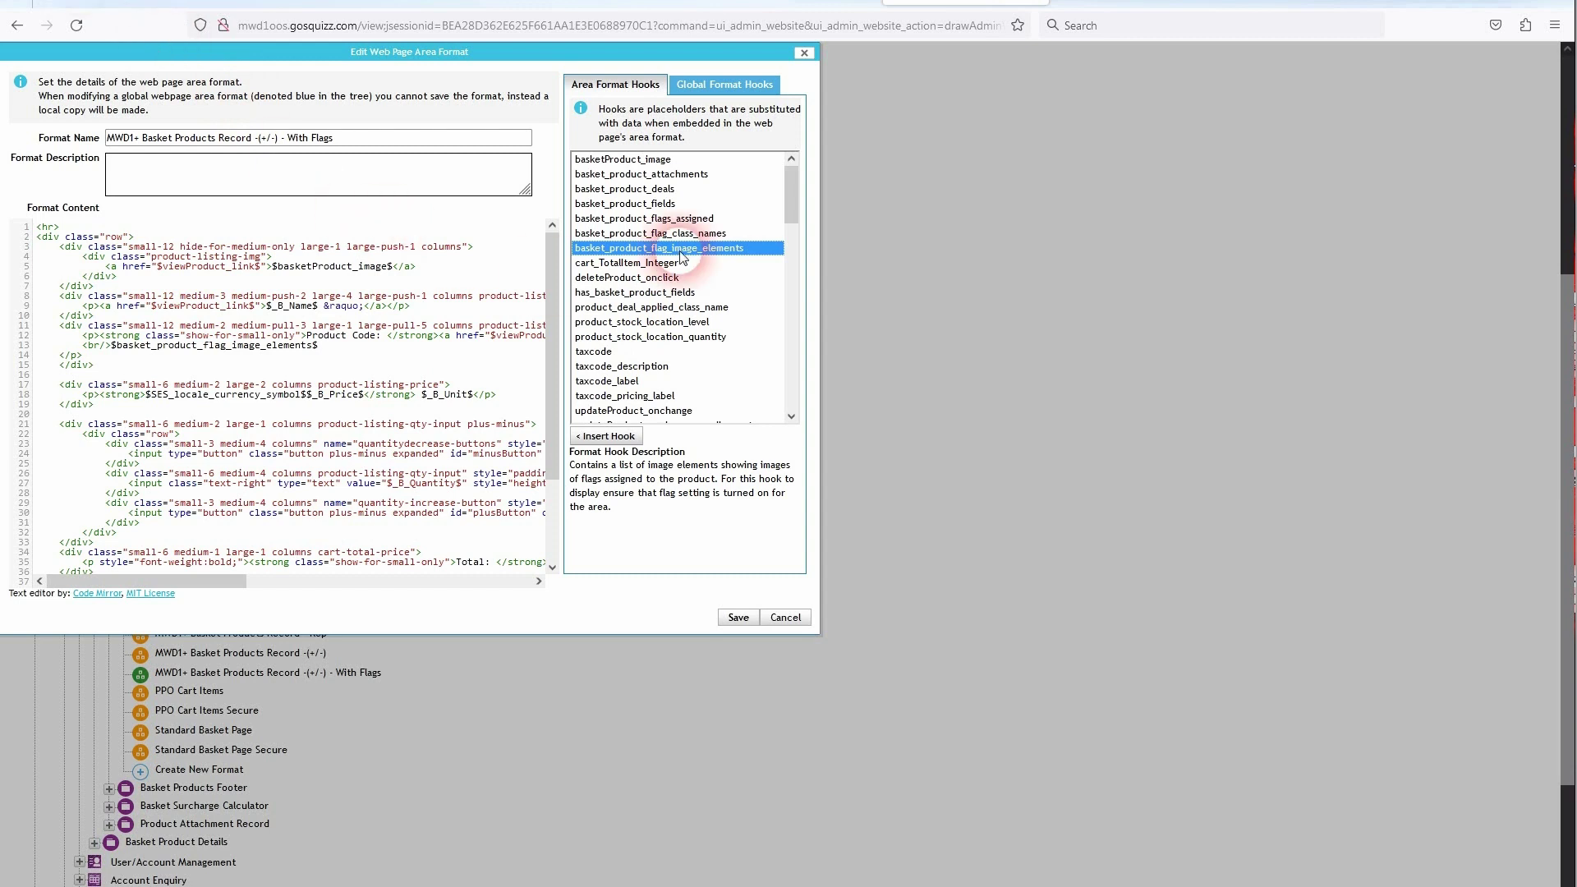
Switch to the storefront's shopping basket and examine the flag images displayed under the product codes
left_click(304, 279)
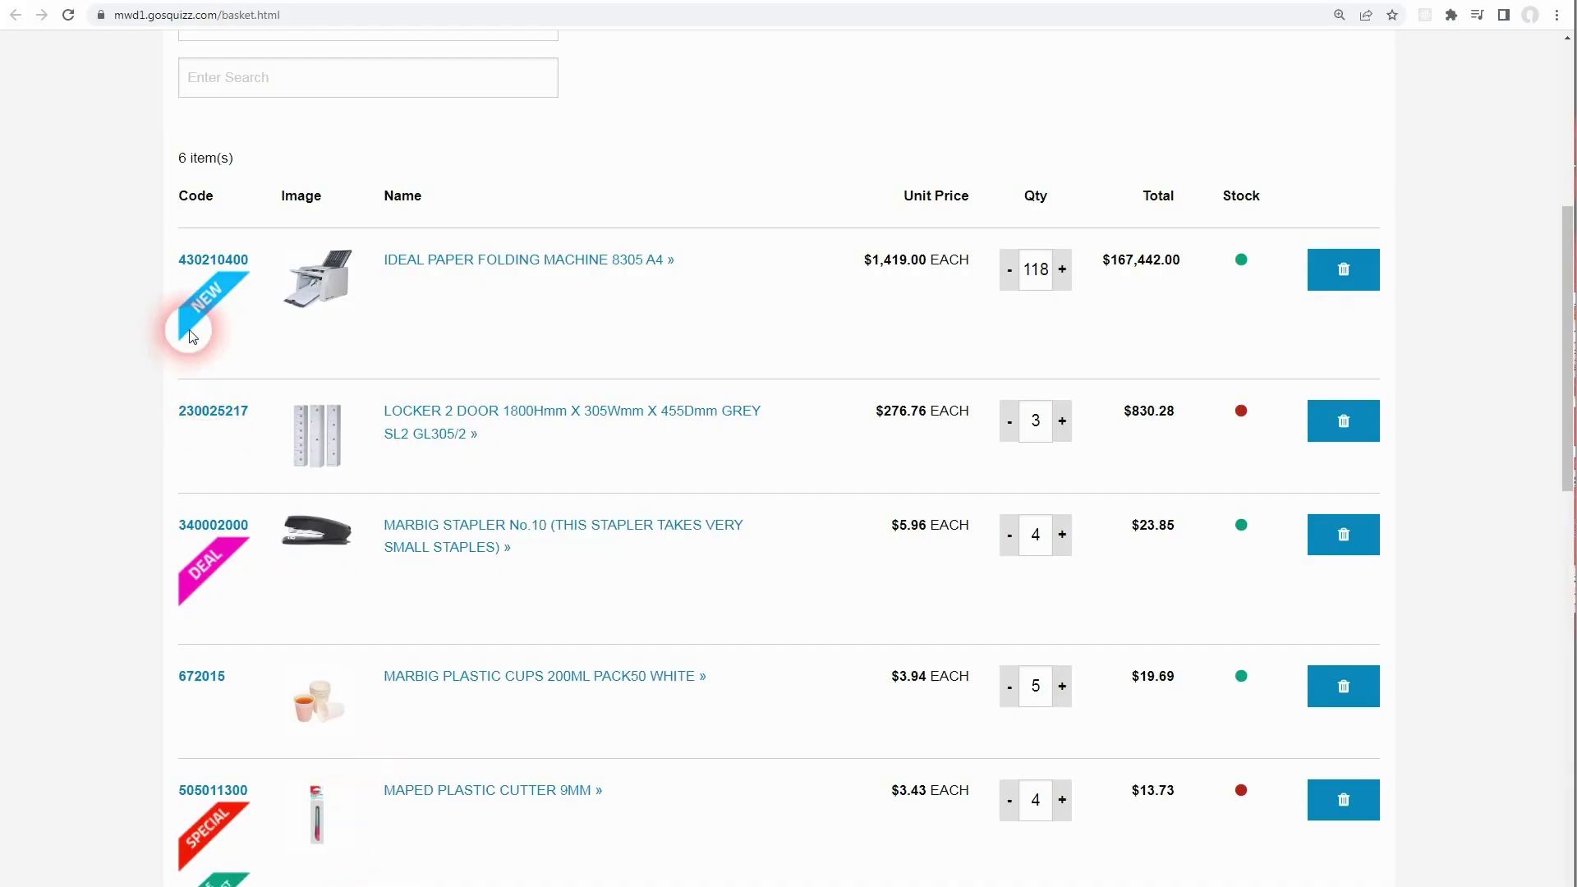
scroll(183, 616, "down", 4)
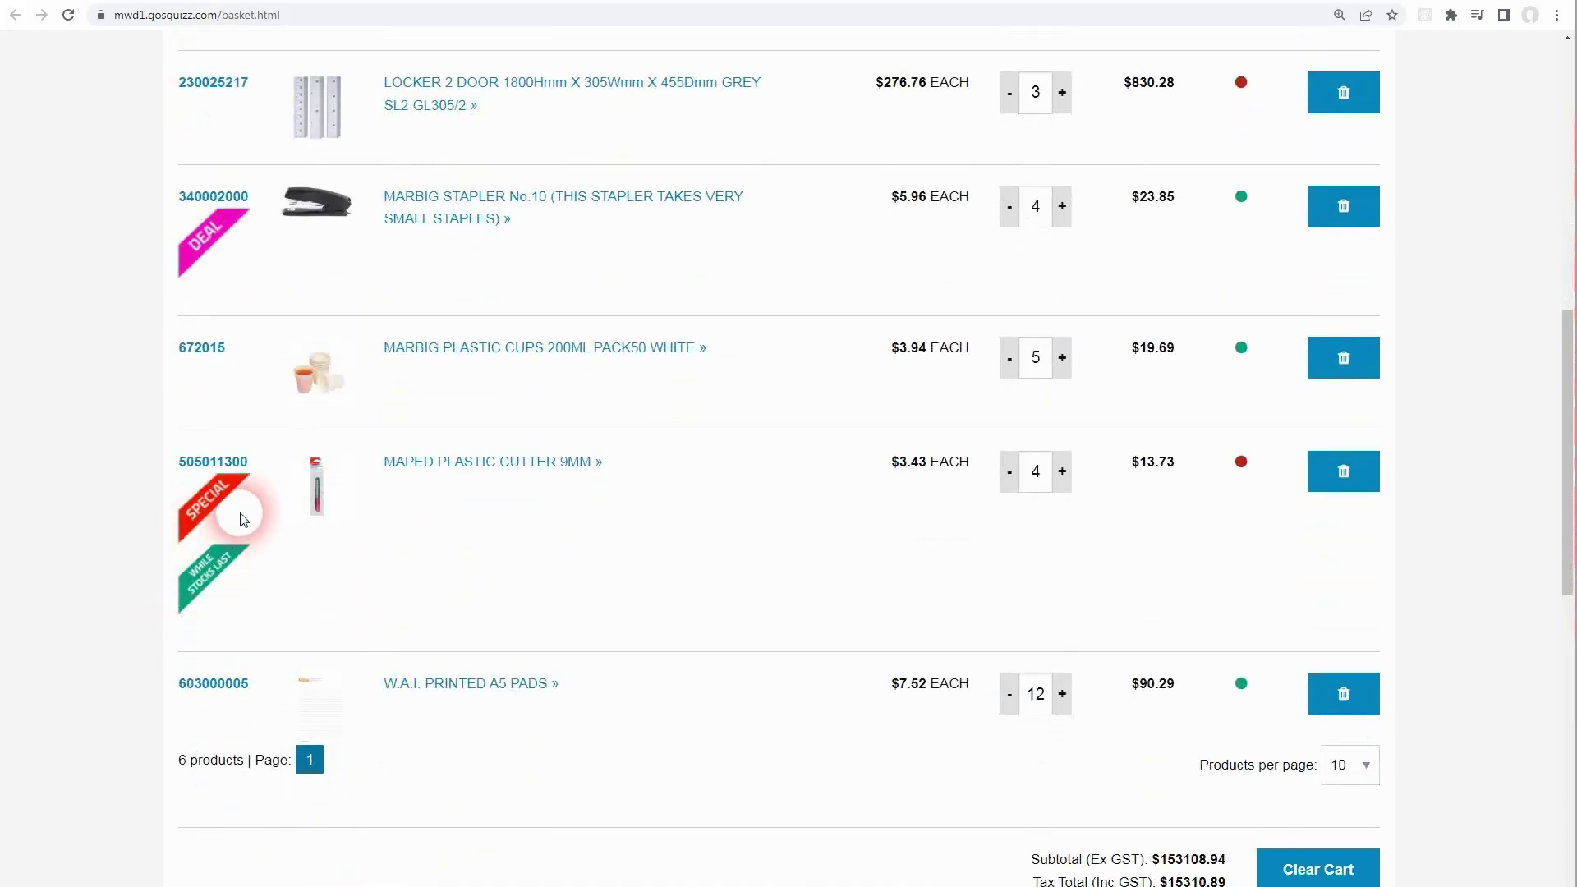
scroll(200, 567, "up", 2)
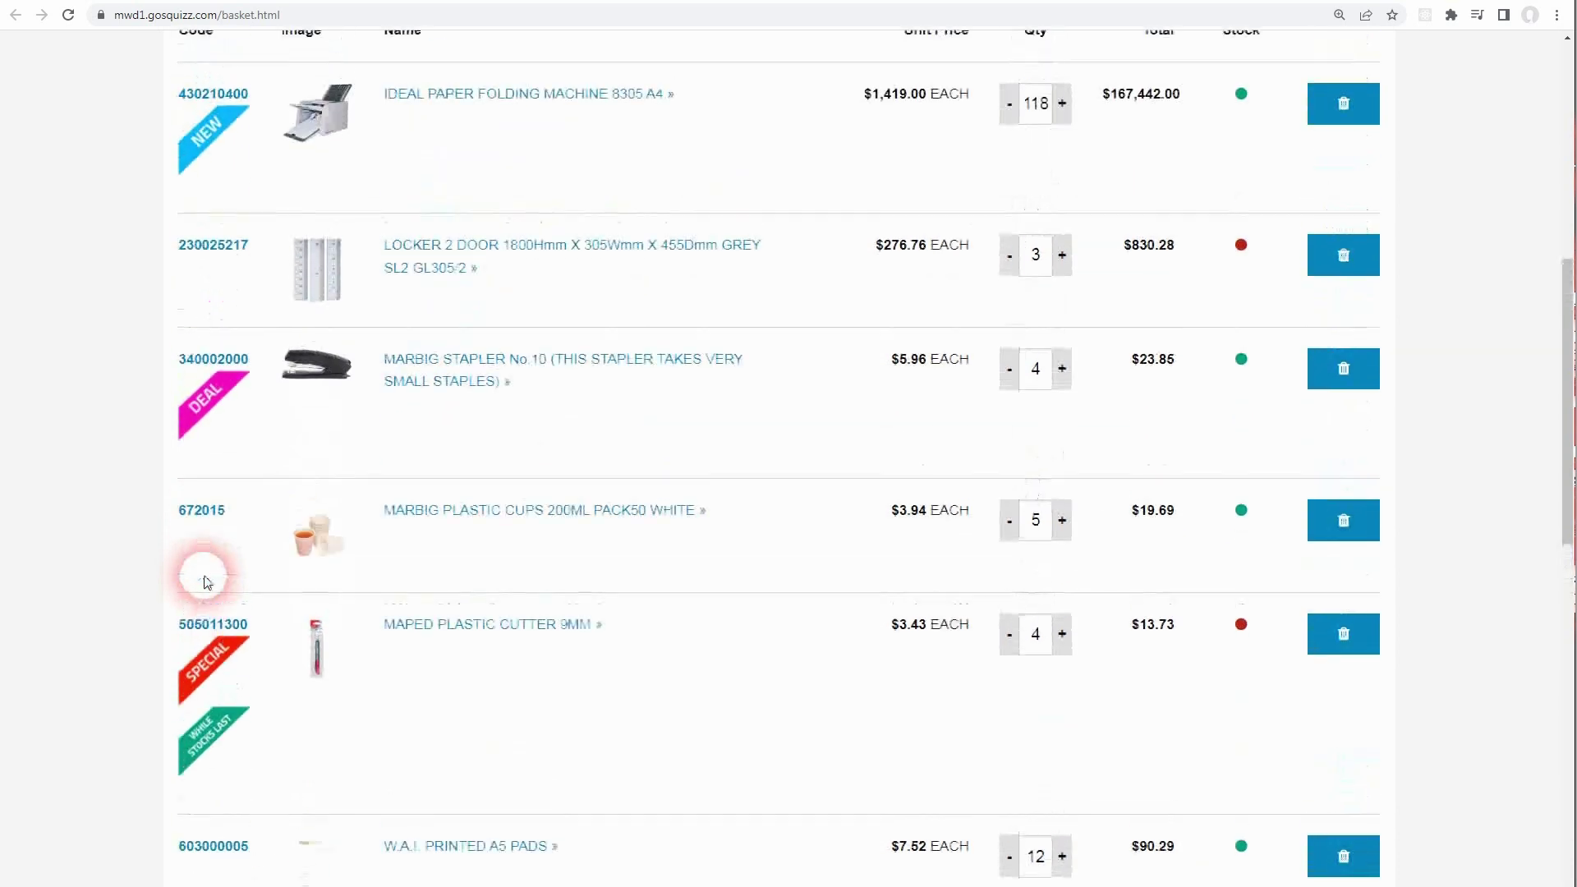
scroll(237, 680, "up", 1)
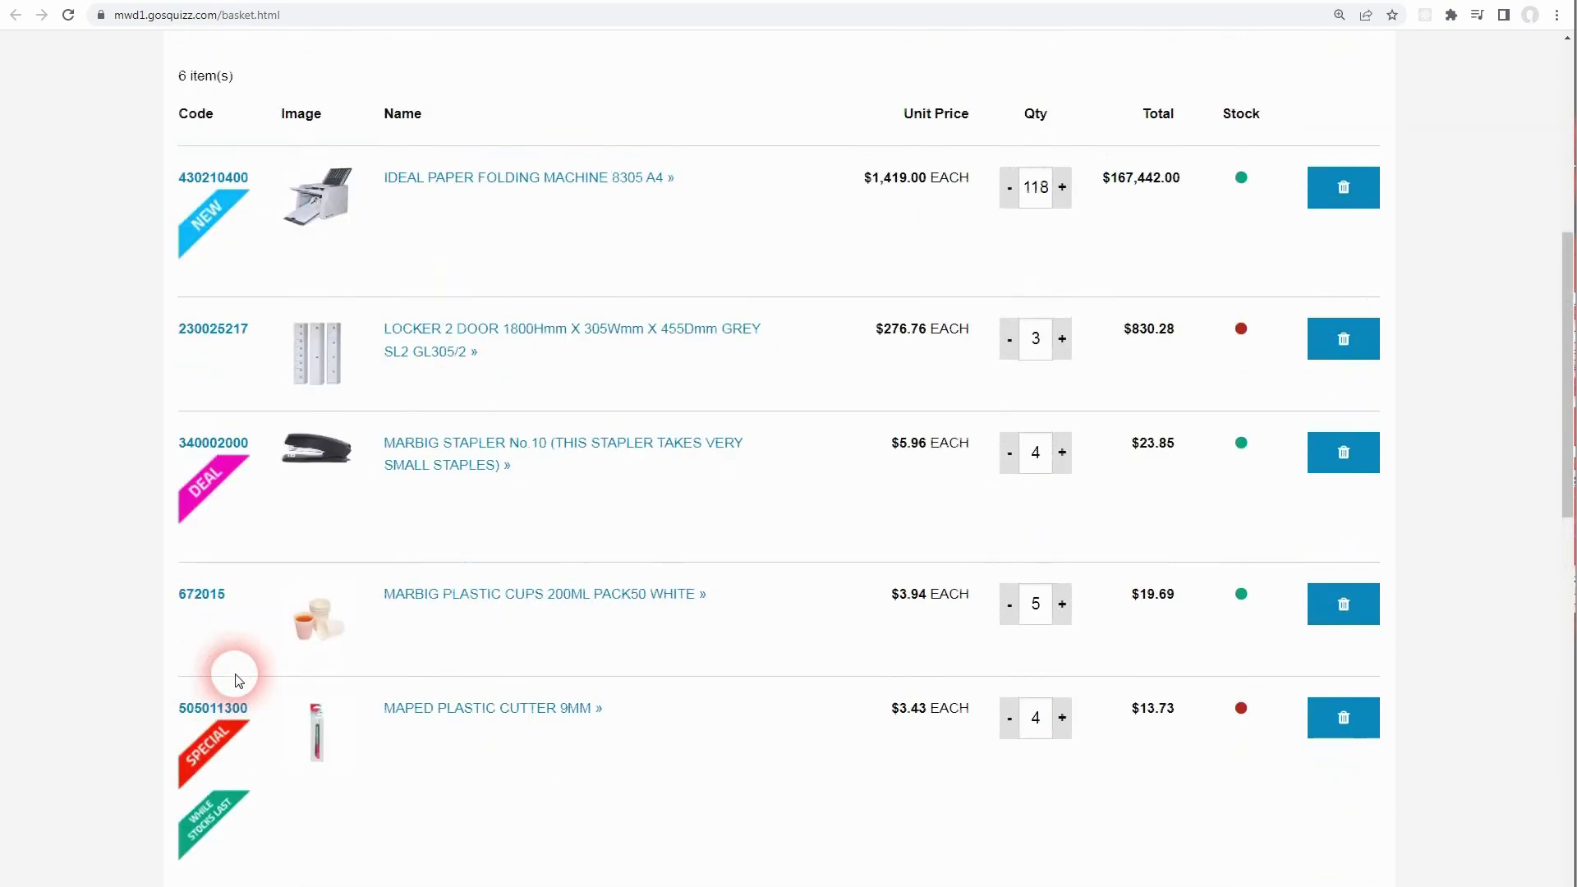
scroll(238, 680, "down", 1)
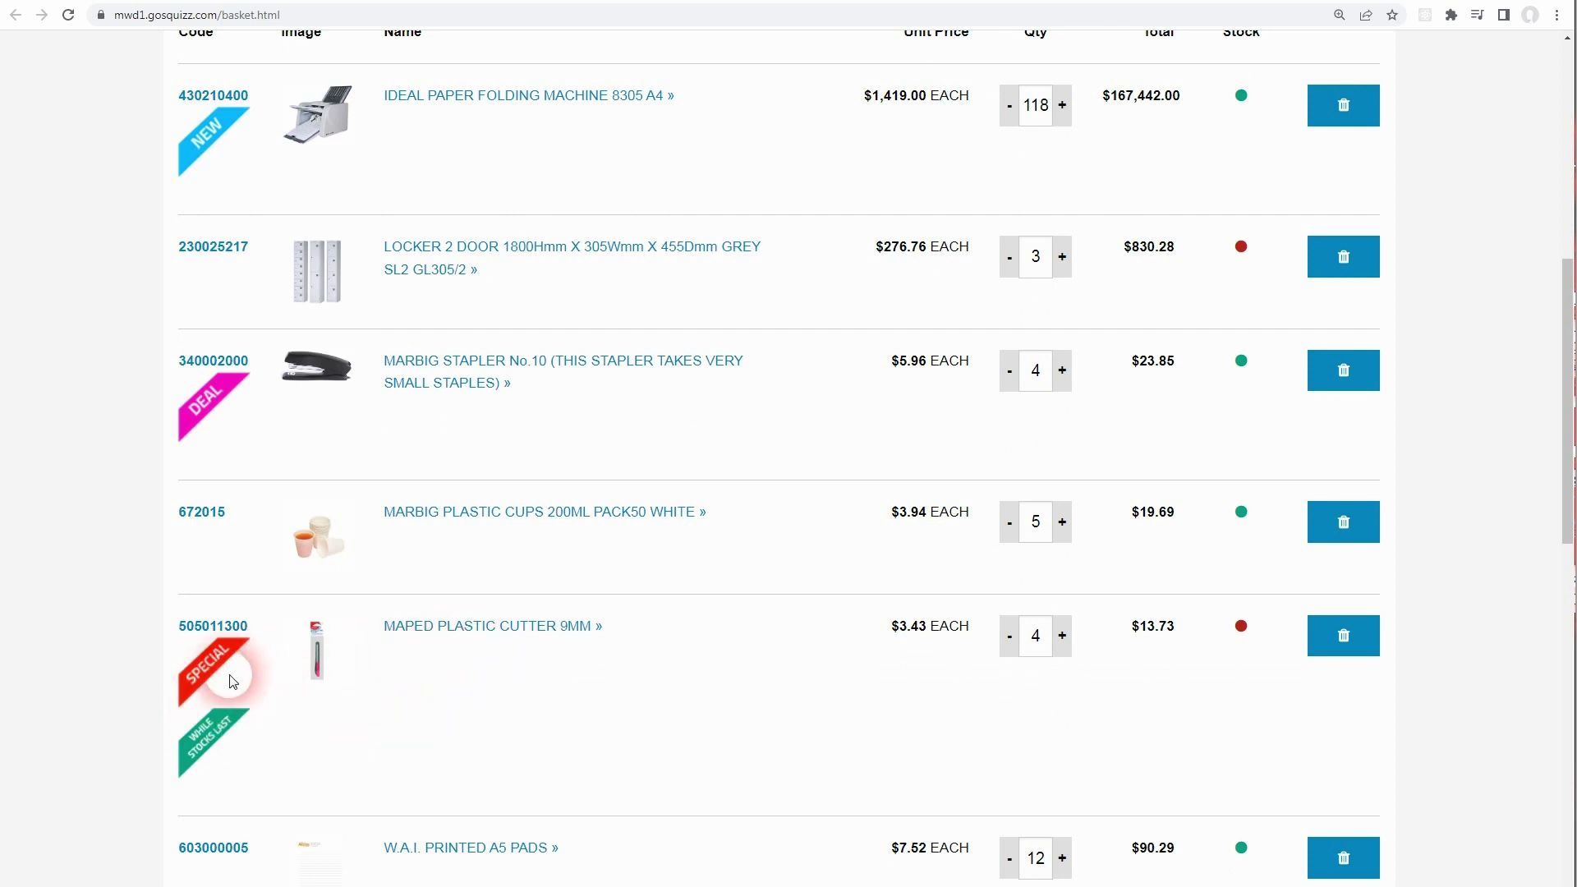
scroll(217, 692, "up", 3)
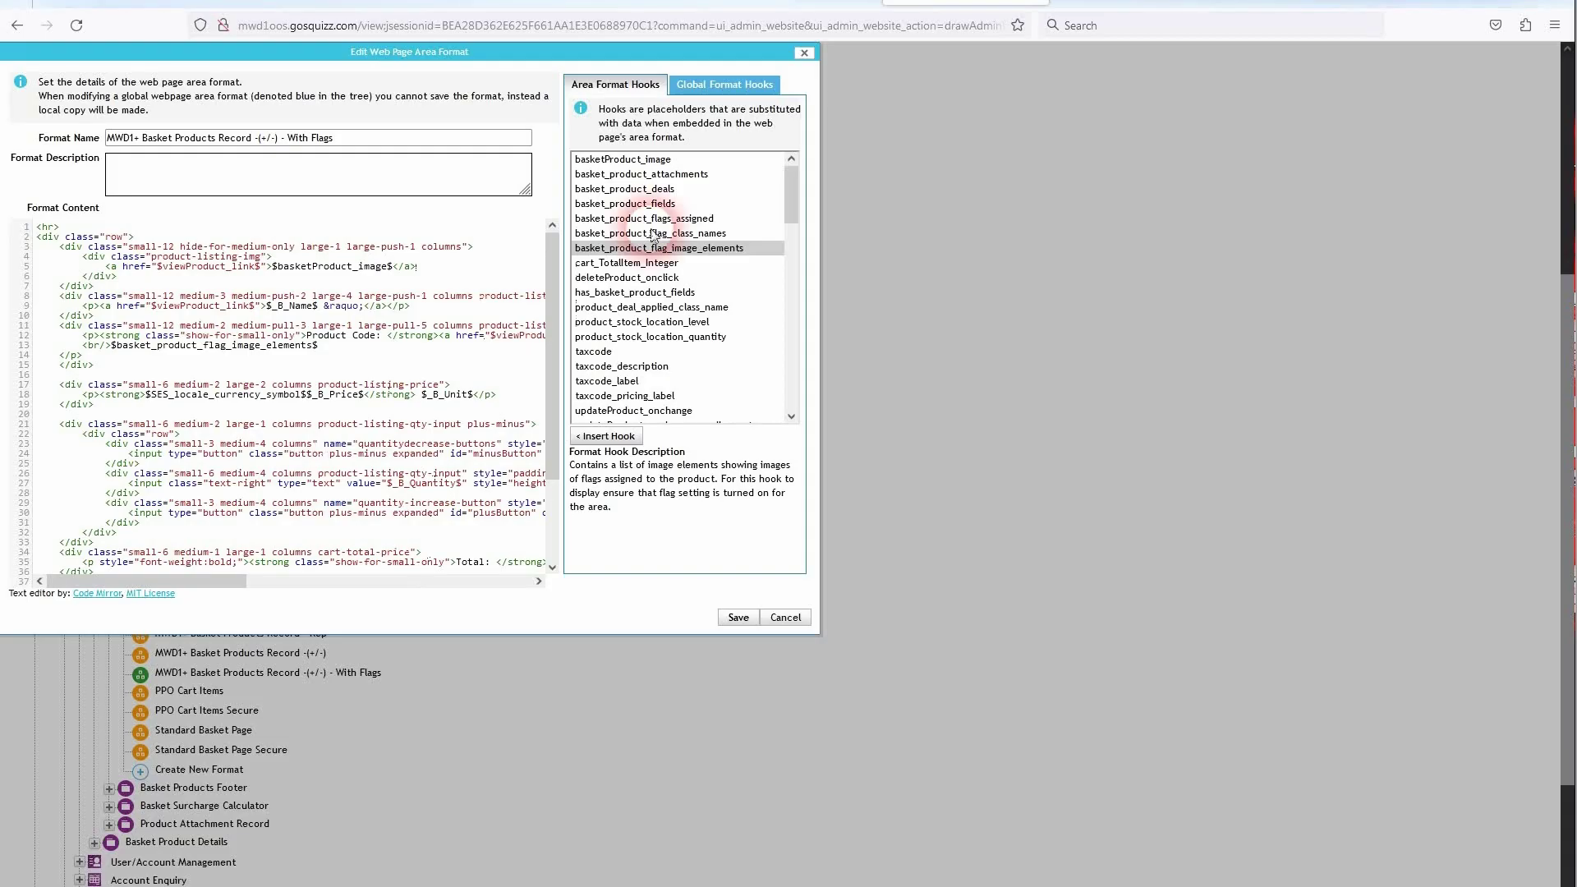
Close the web page area format and open the view of all areas for the website's basket page
left_click(283, 268)
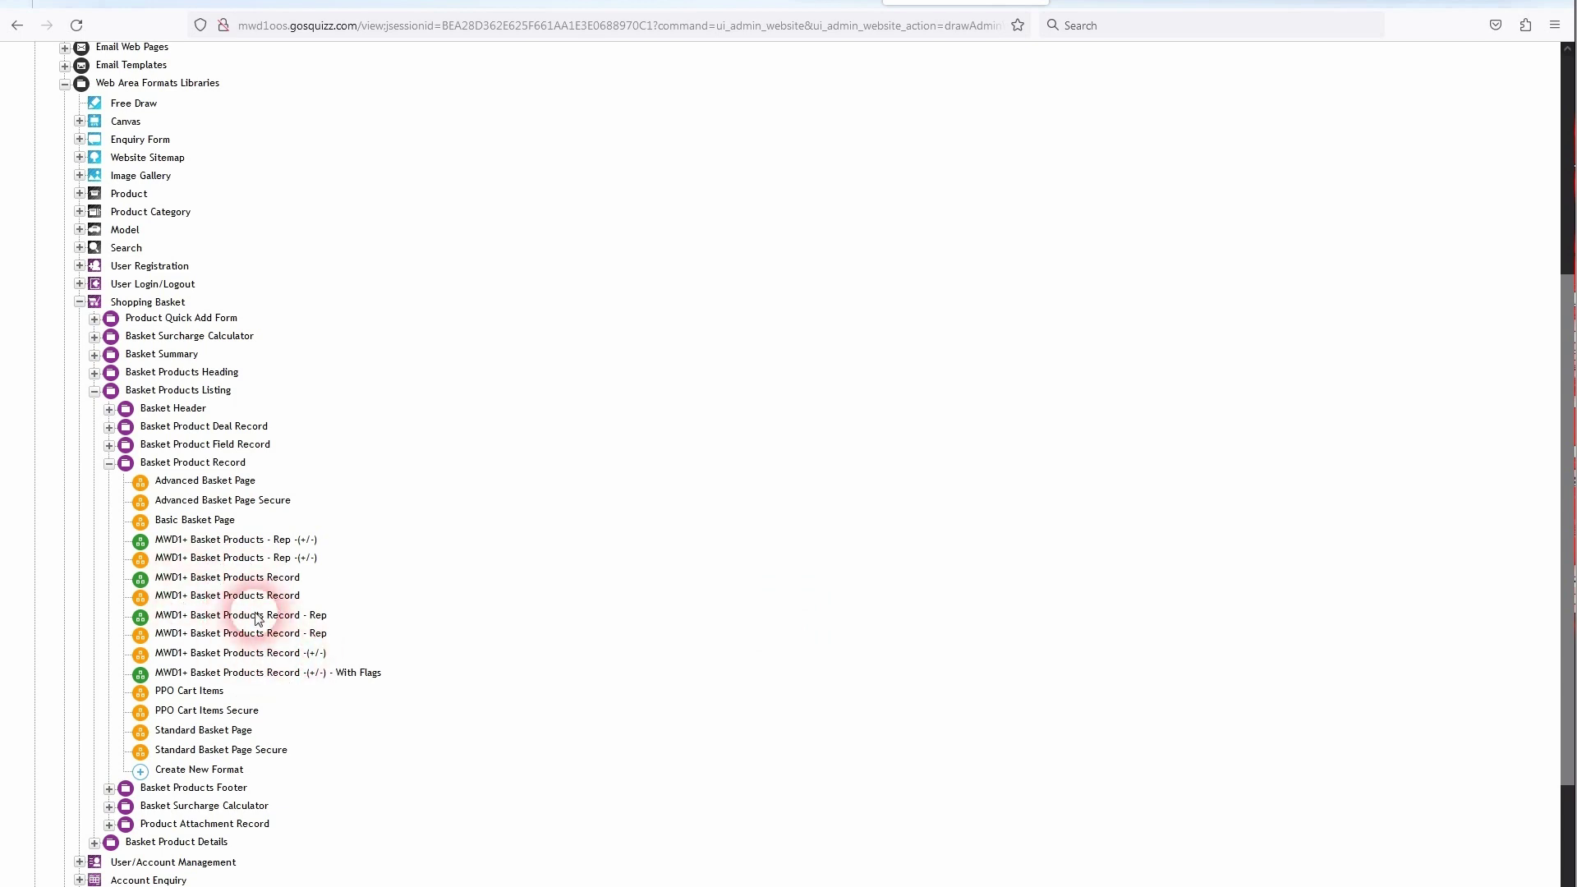
scroll(258, 620, "up", 5)
left_click(65, 299)
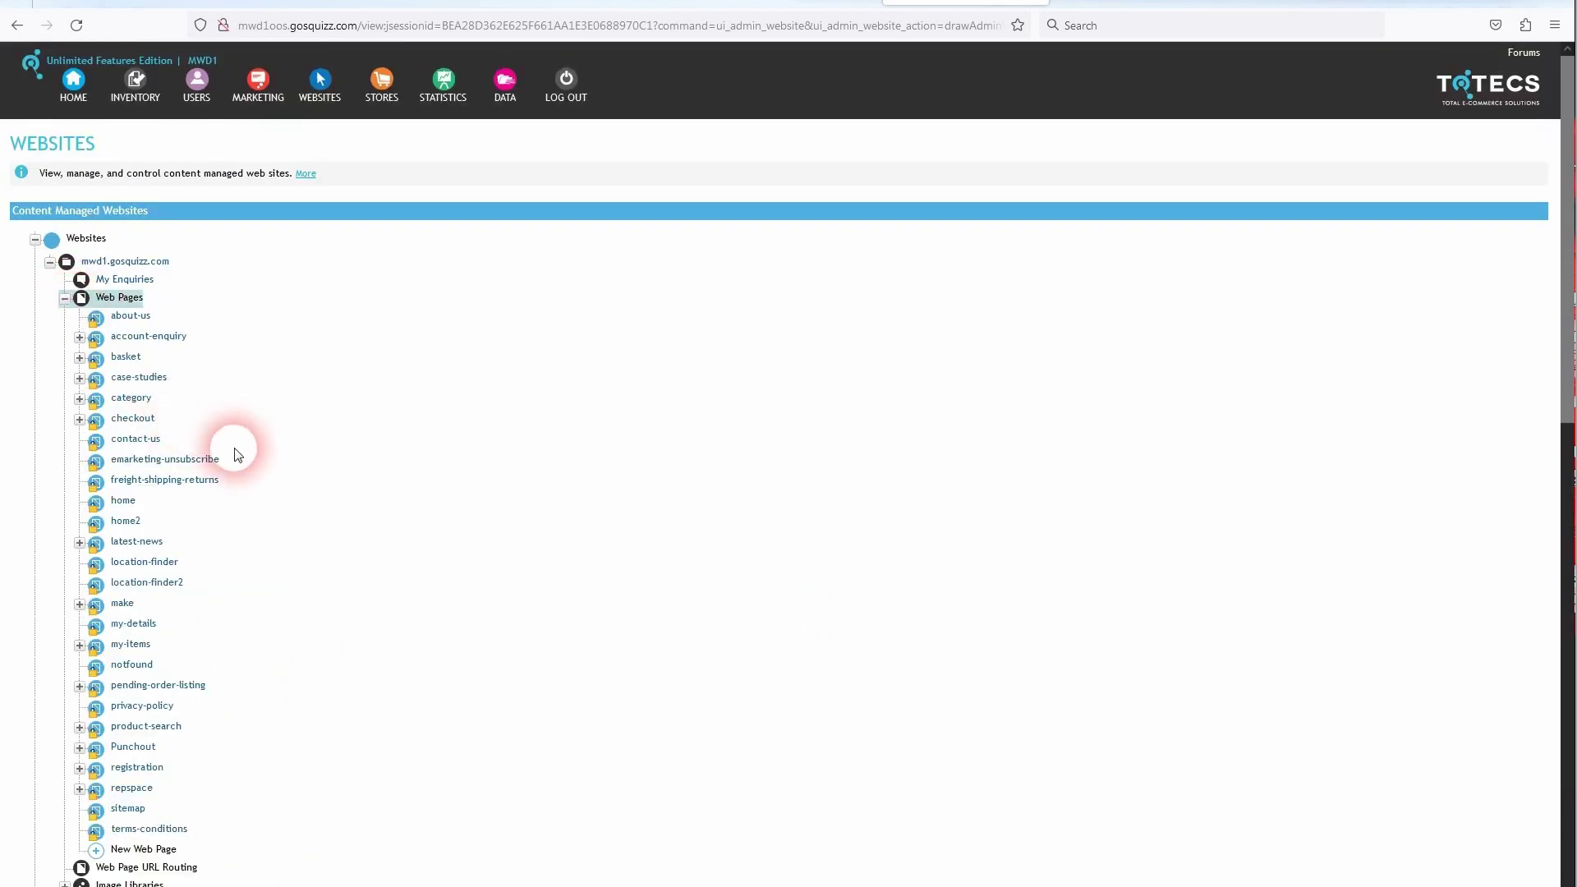
right_click(130, 359)
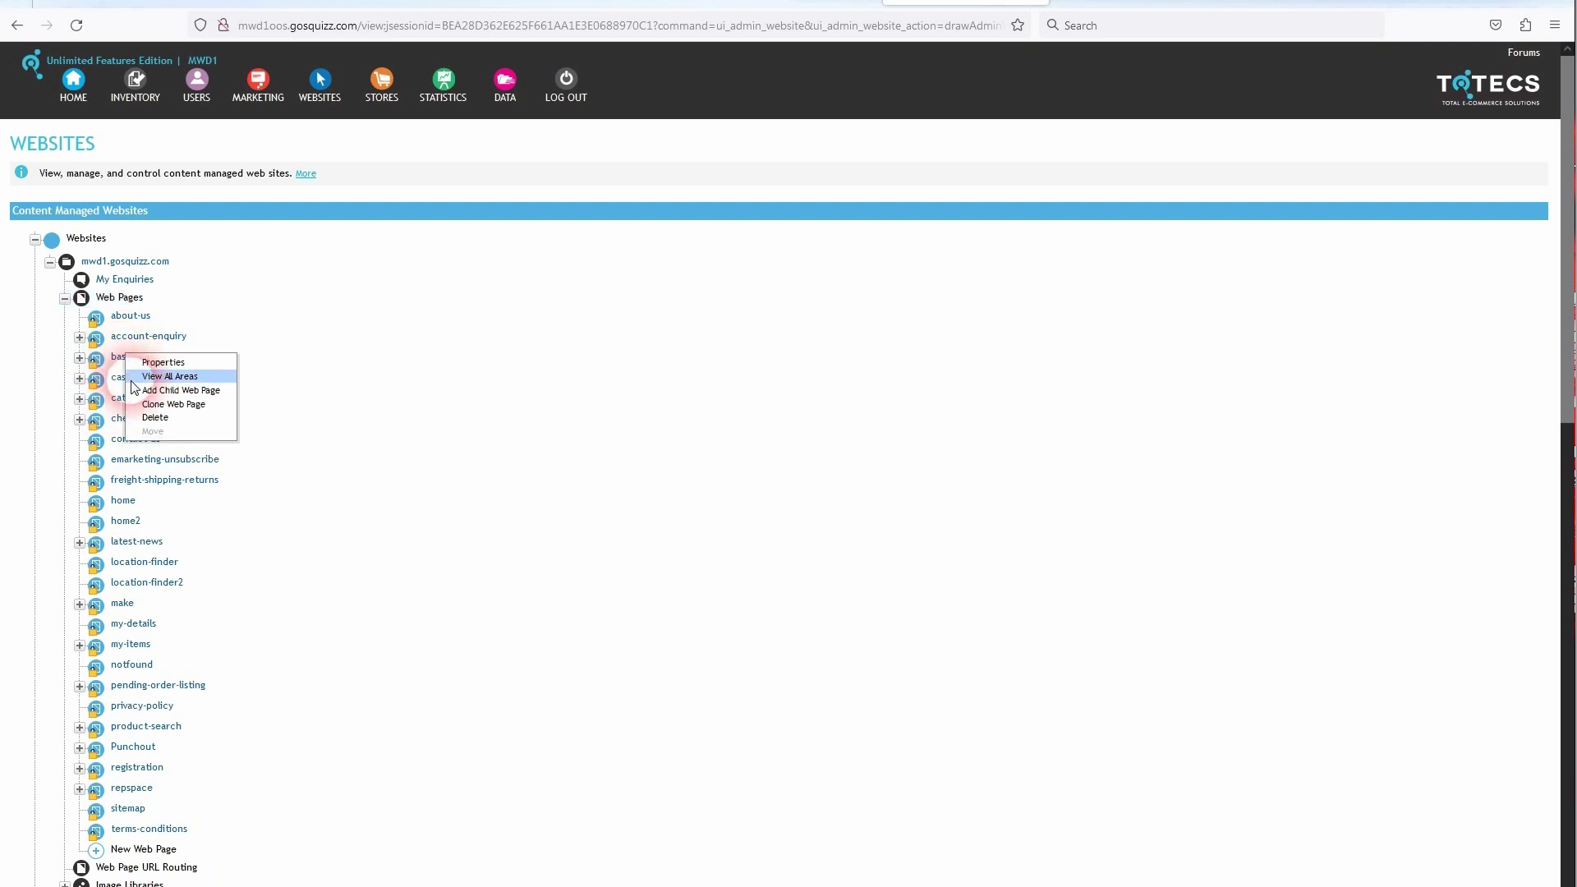
left_click(161, 378)
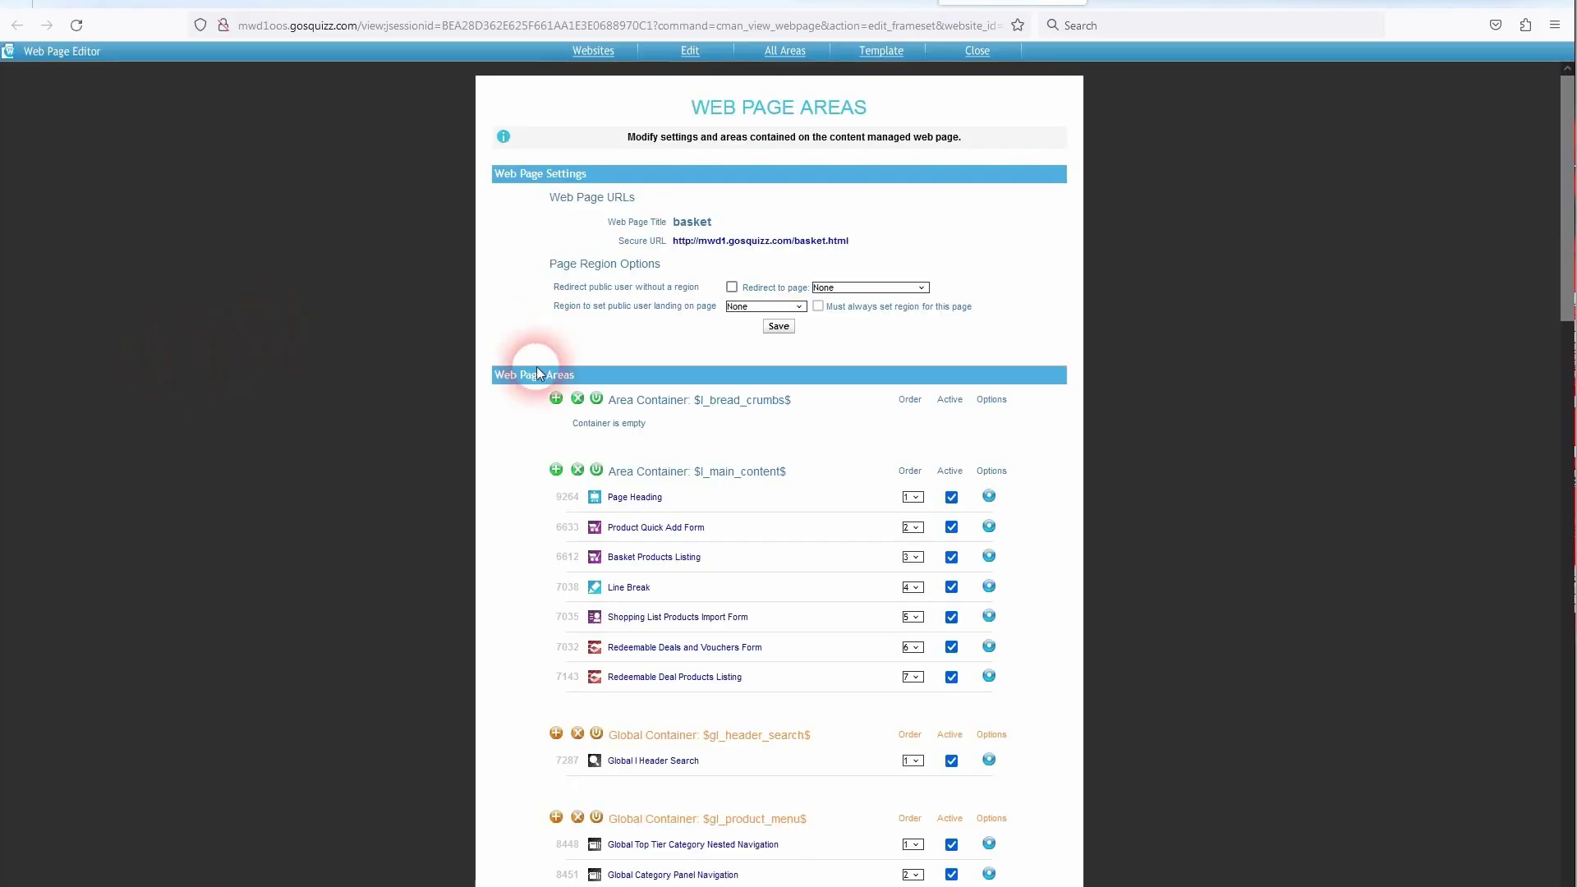
View the Basket Products Listing area's formats, highlight MWD1+ Basket Products Record -(+/-) - With Flags for Basket Product Record, and close without updating
scroll(542, 470, "down", 2)
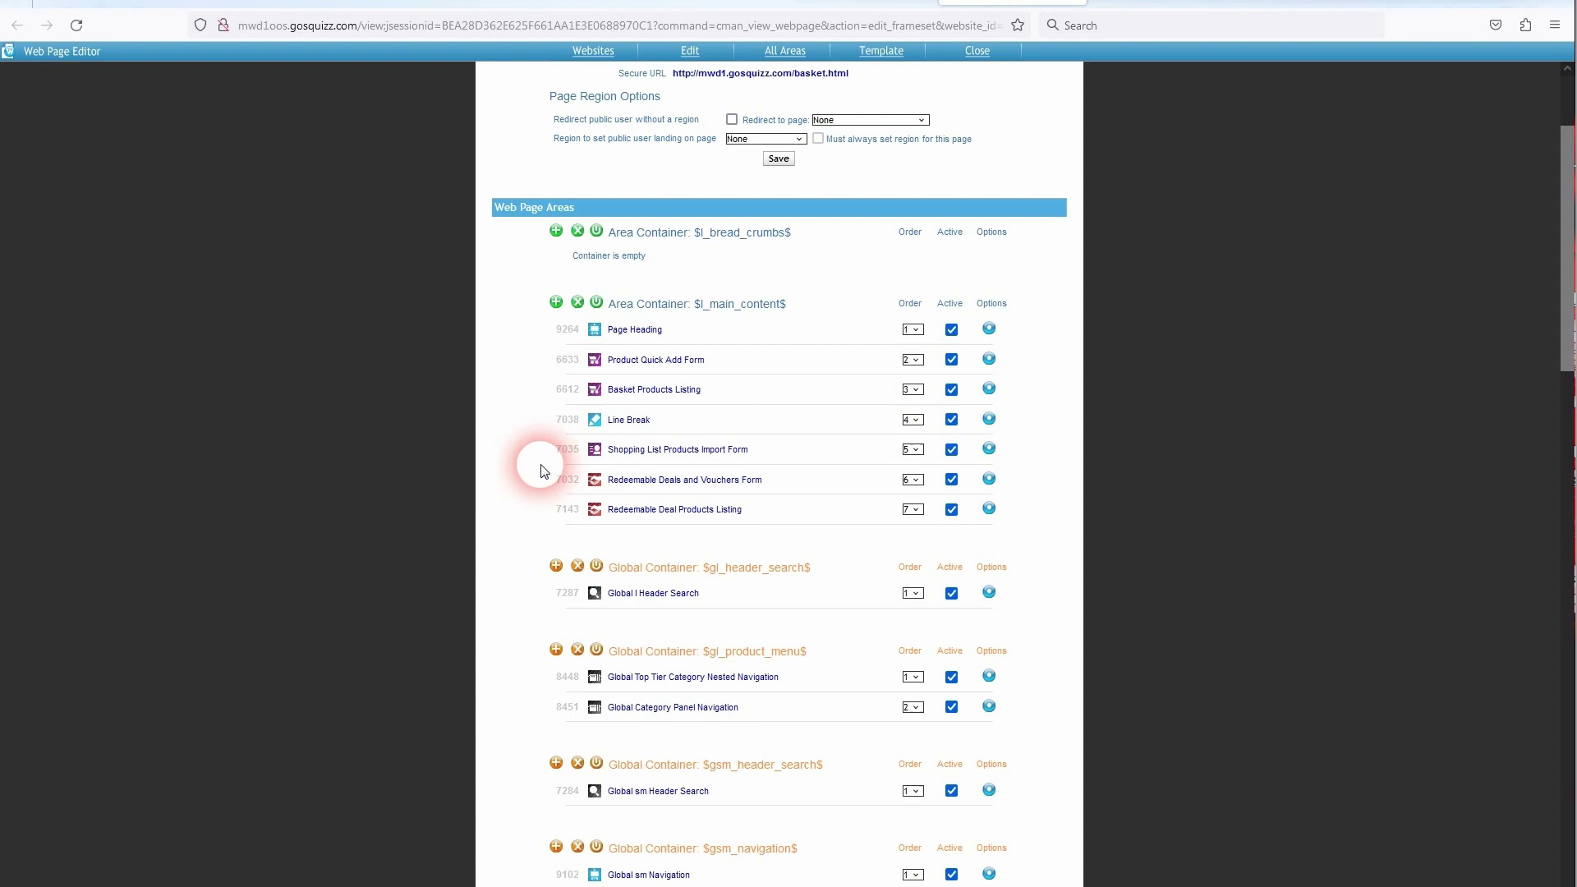
scroll(542, 471, "down", 1)
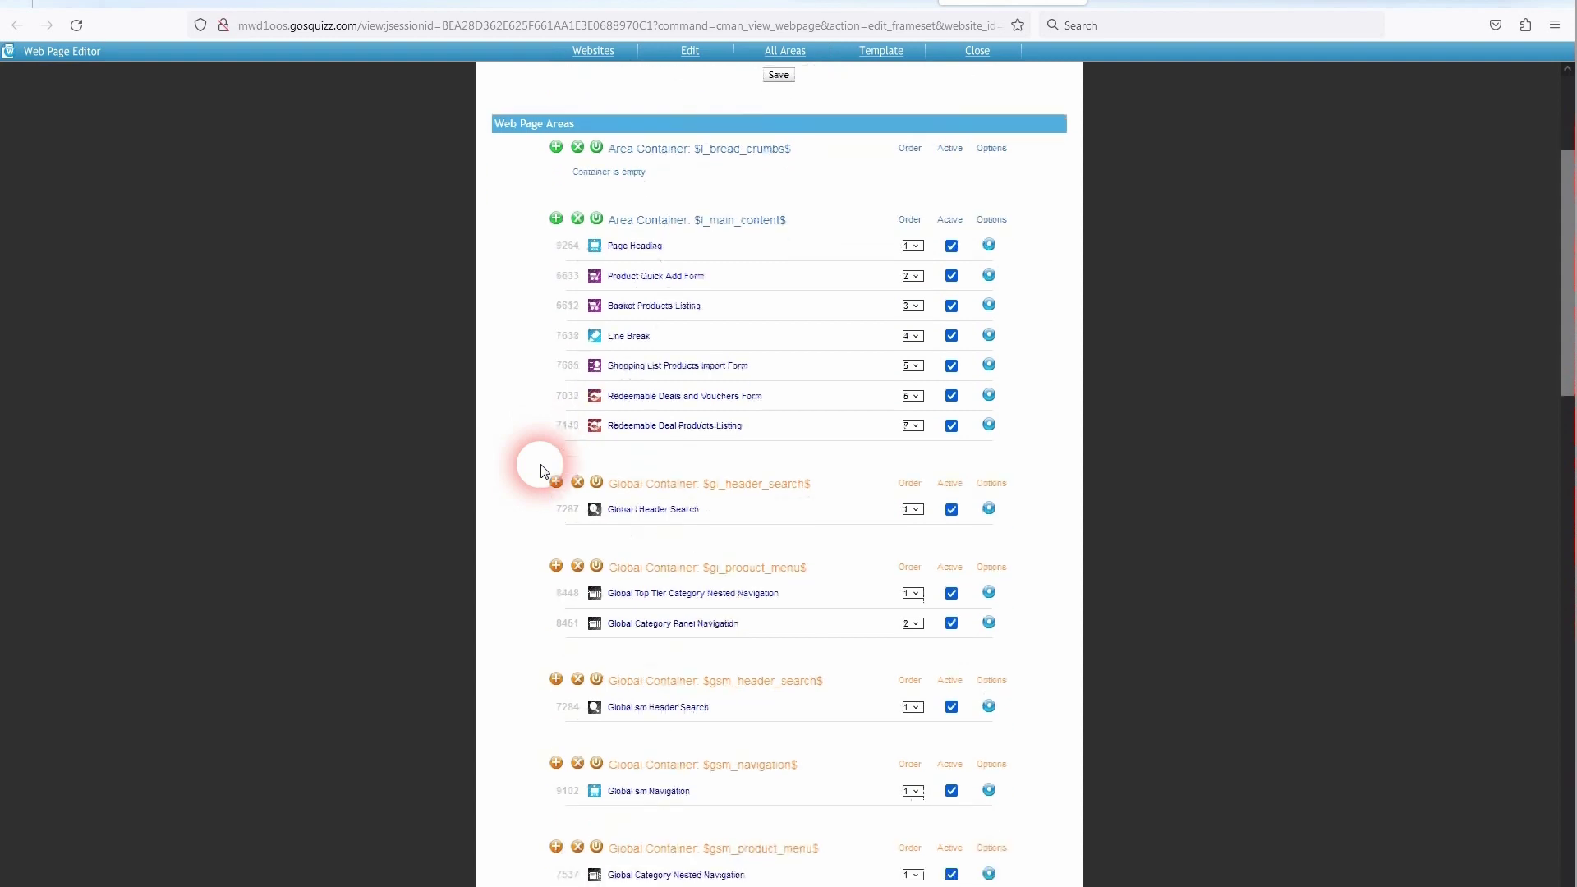
left_click(677, 310)
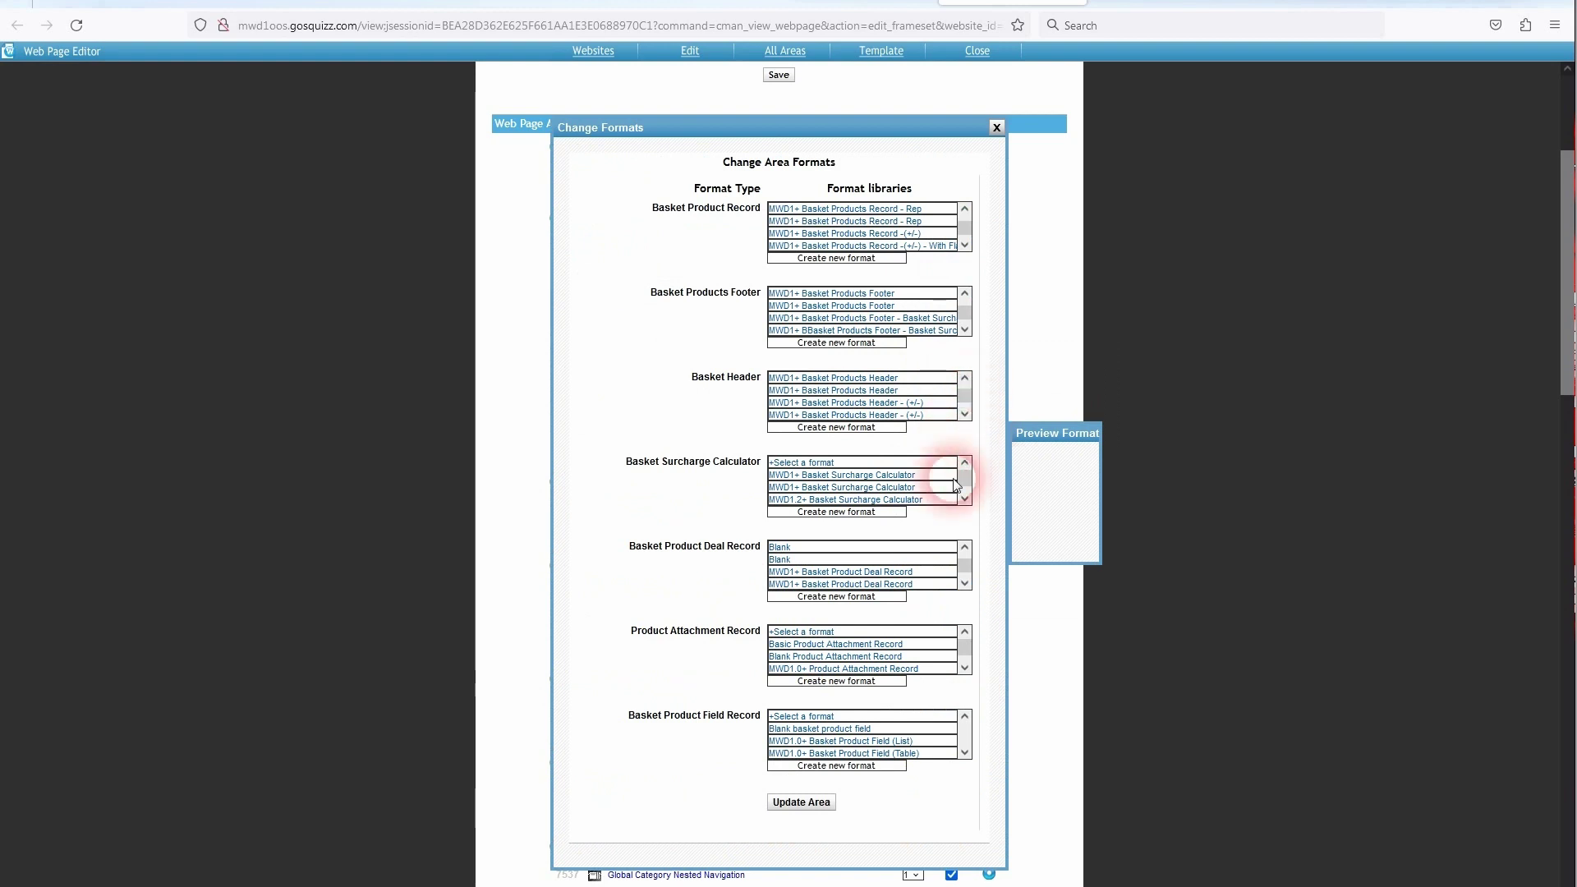
left_click(966, 231)
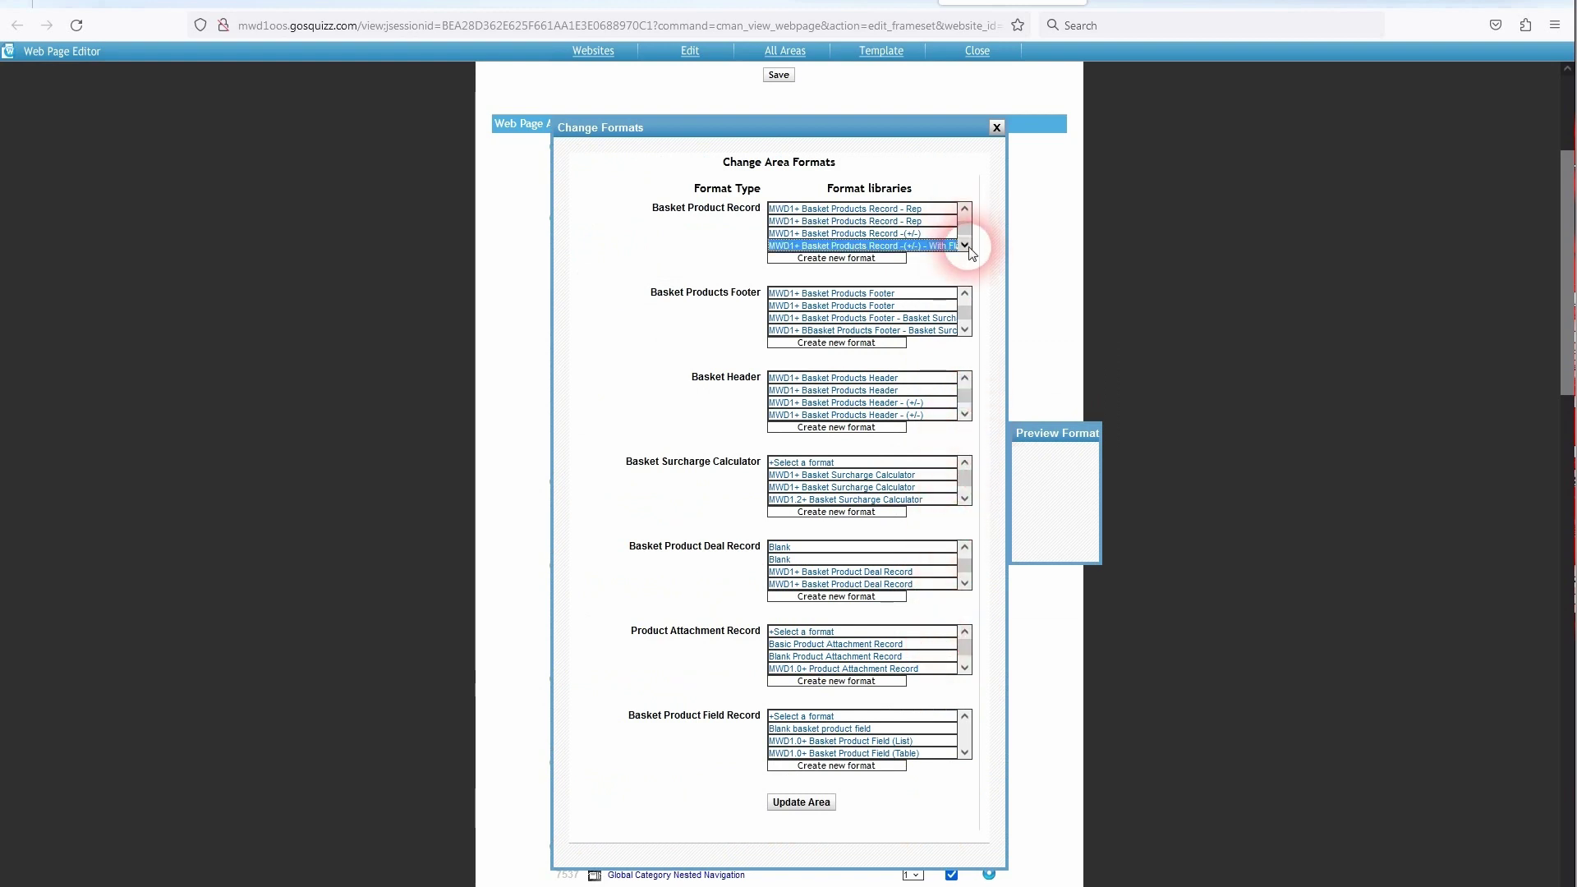
scroll(944, 242, "down", 1)
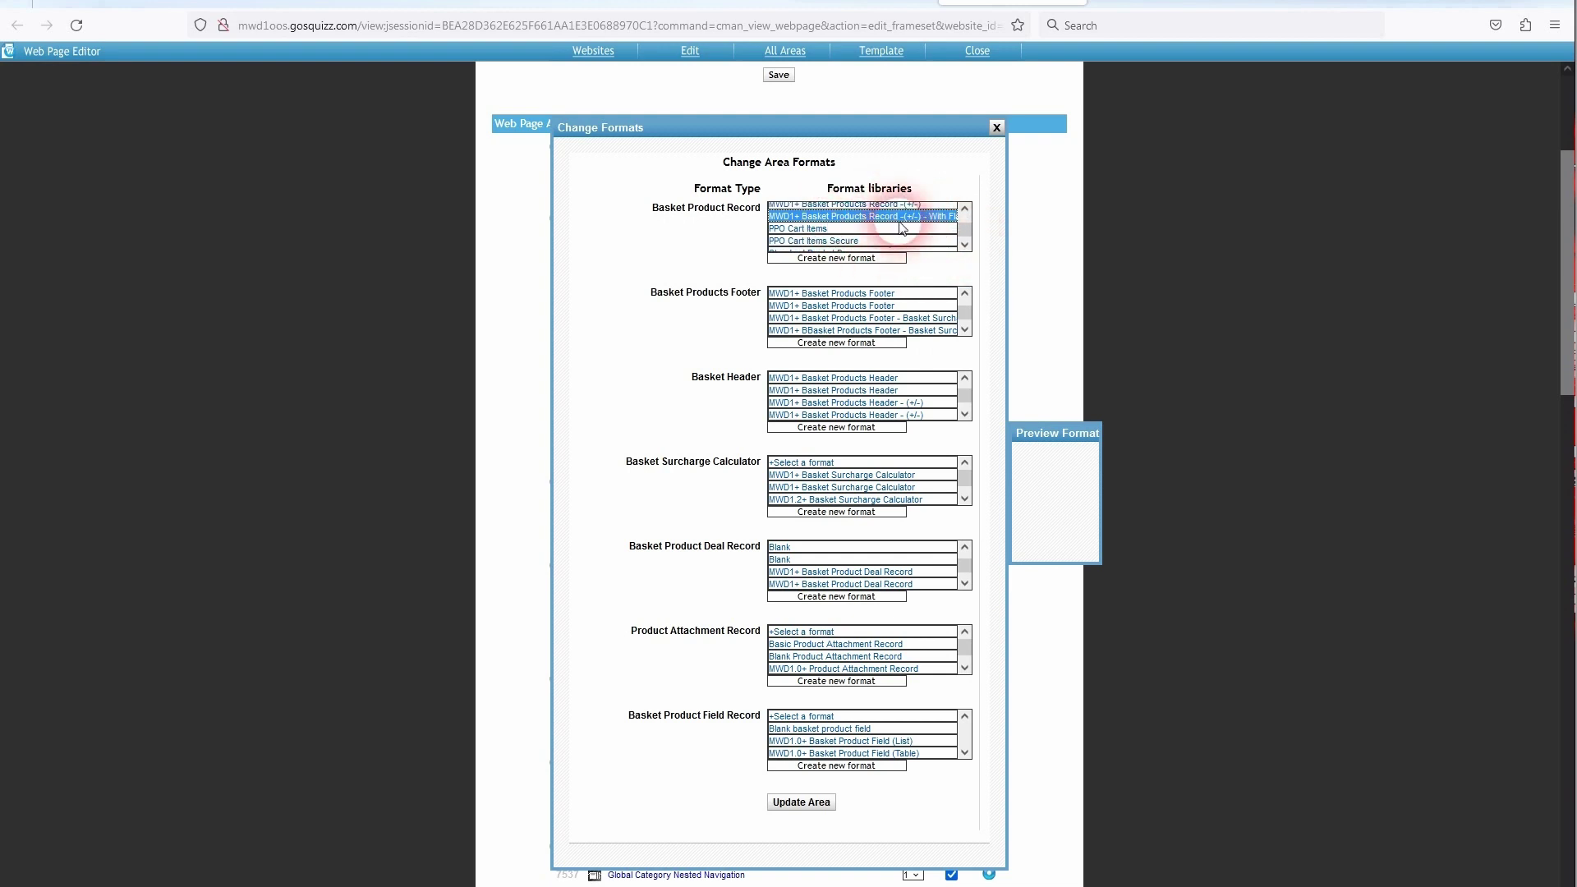
left_click(997, 128)
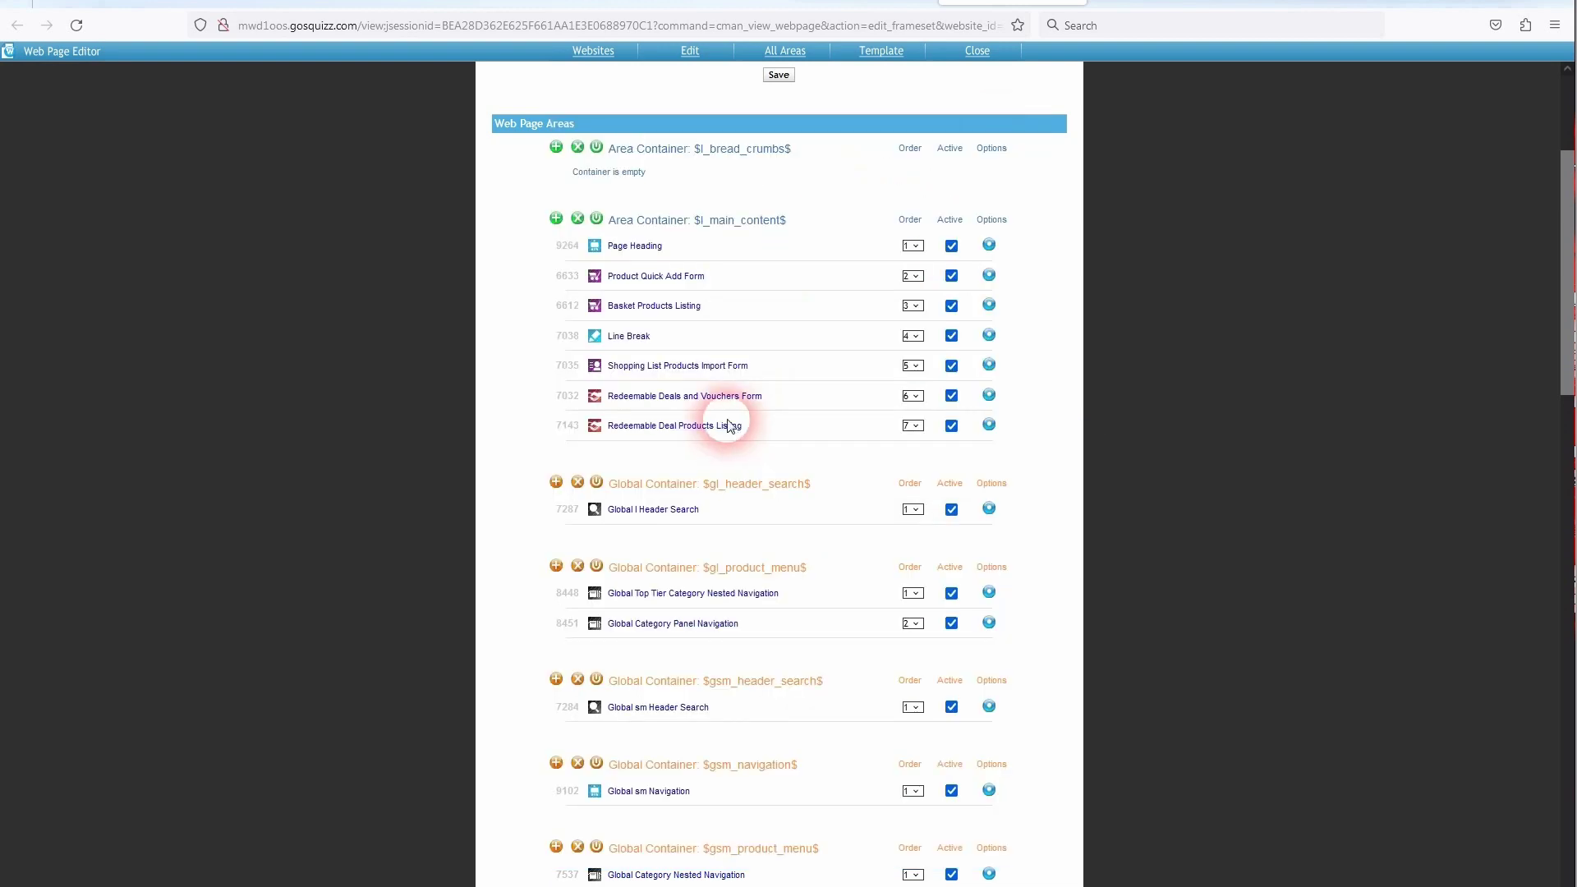
Open the Basket Products Listing area's settings and switch Show Product Flags to No and back to Yes
left_click(666, 306)
left_click_drag(915, 126, 895, 201)
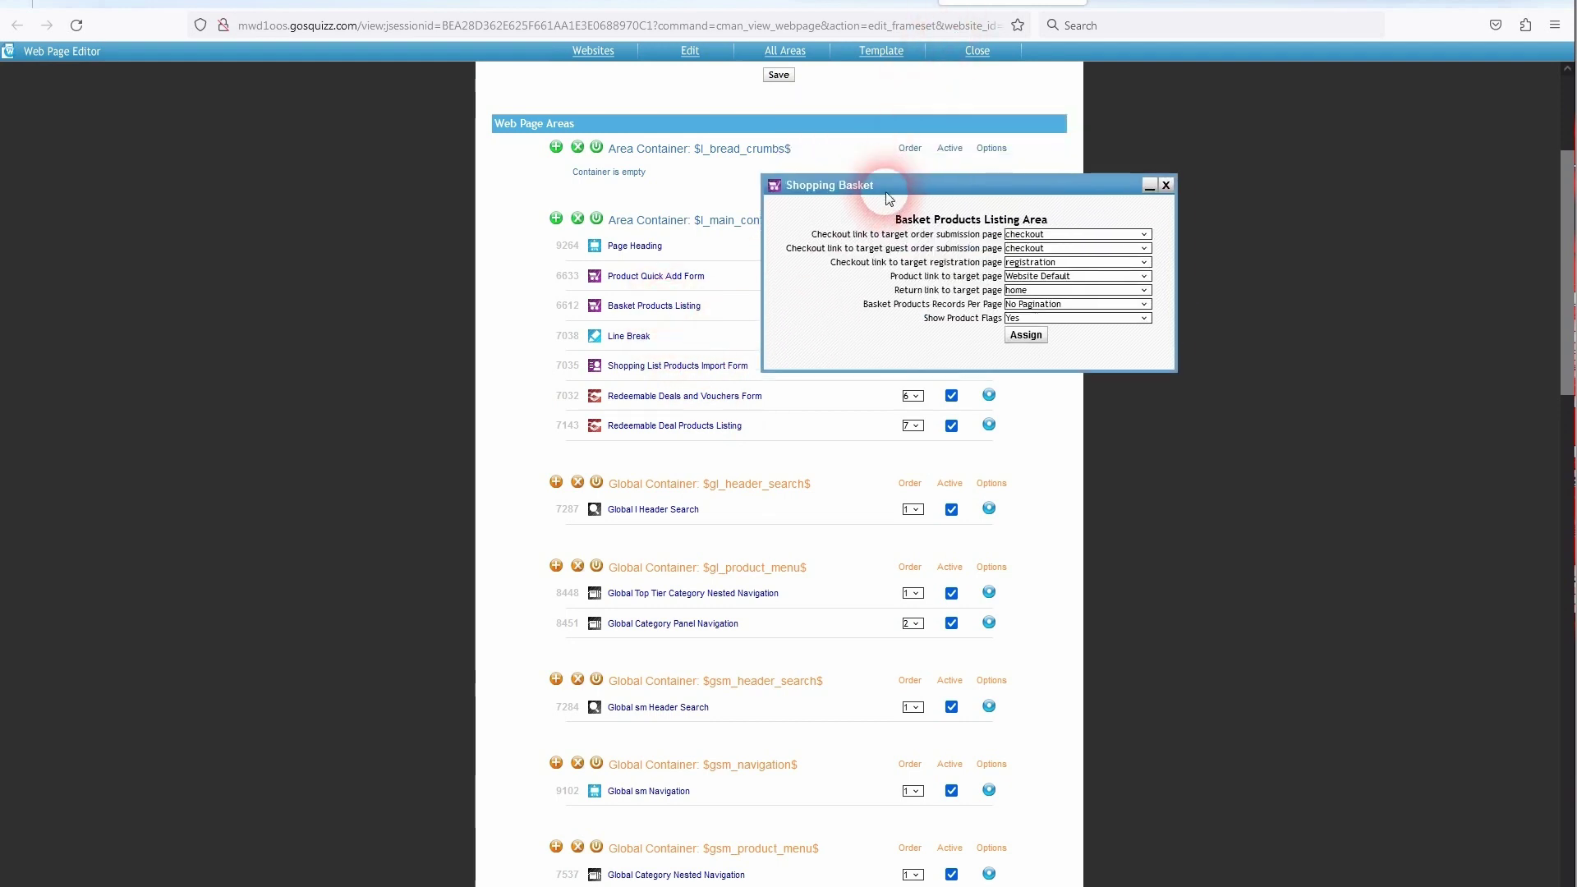
left_click(1019, 319)
left_click(1021, 339)
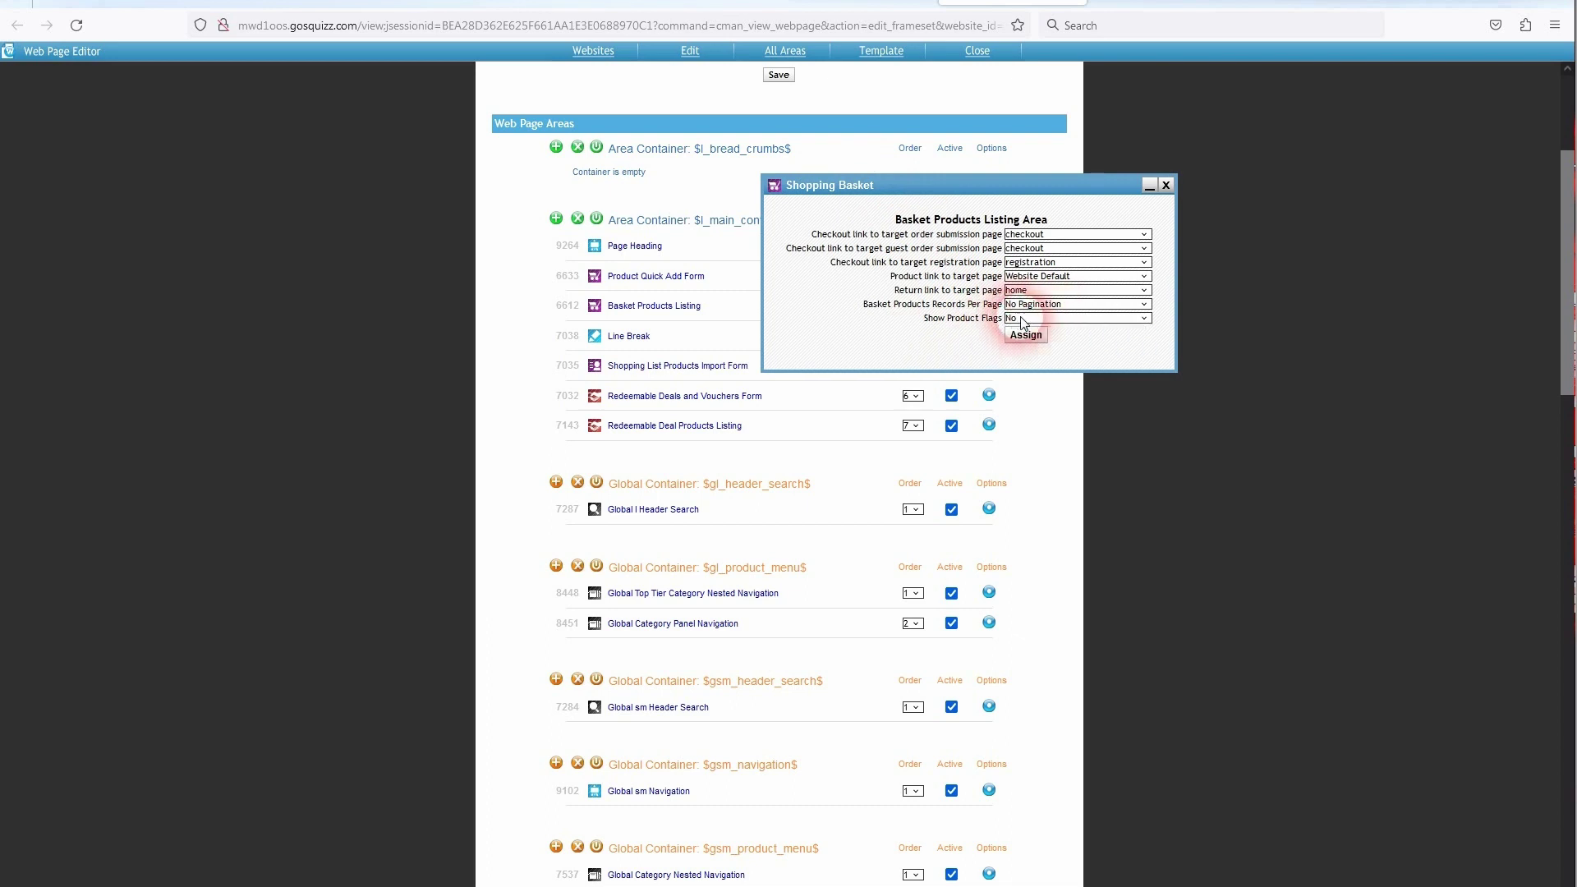
left_click(1064, 318)
left_click(1046, 350)
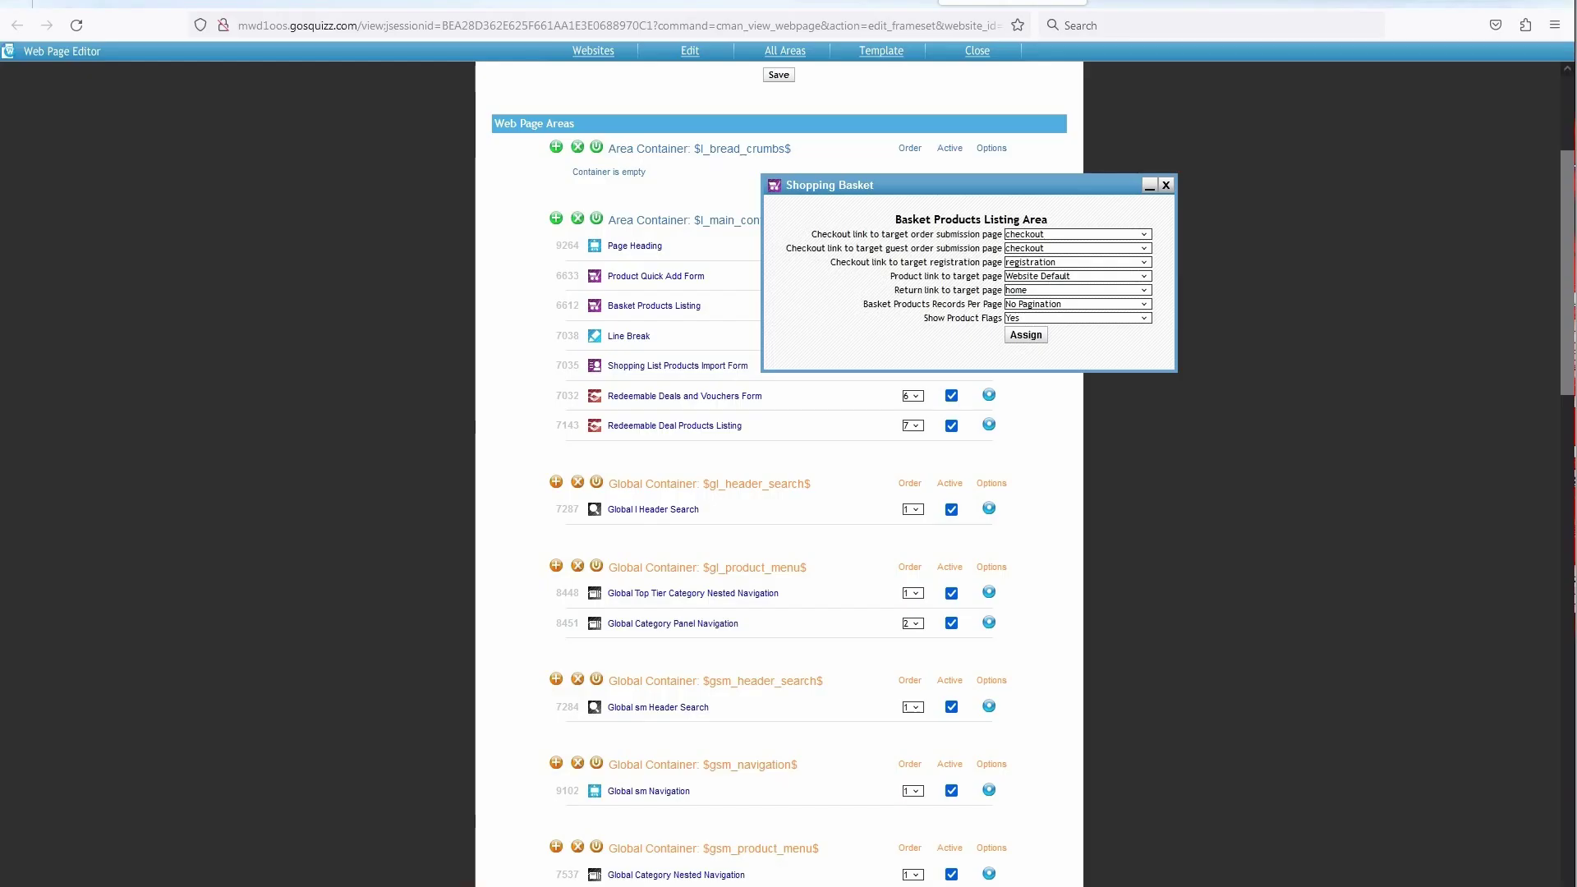
Set Show Product Flags to No, switch to the storefront and reload its shopping basket
left_click(1047, 319)
left_click(1047, 321)
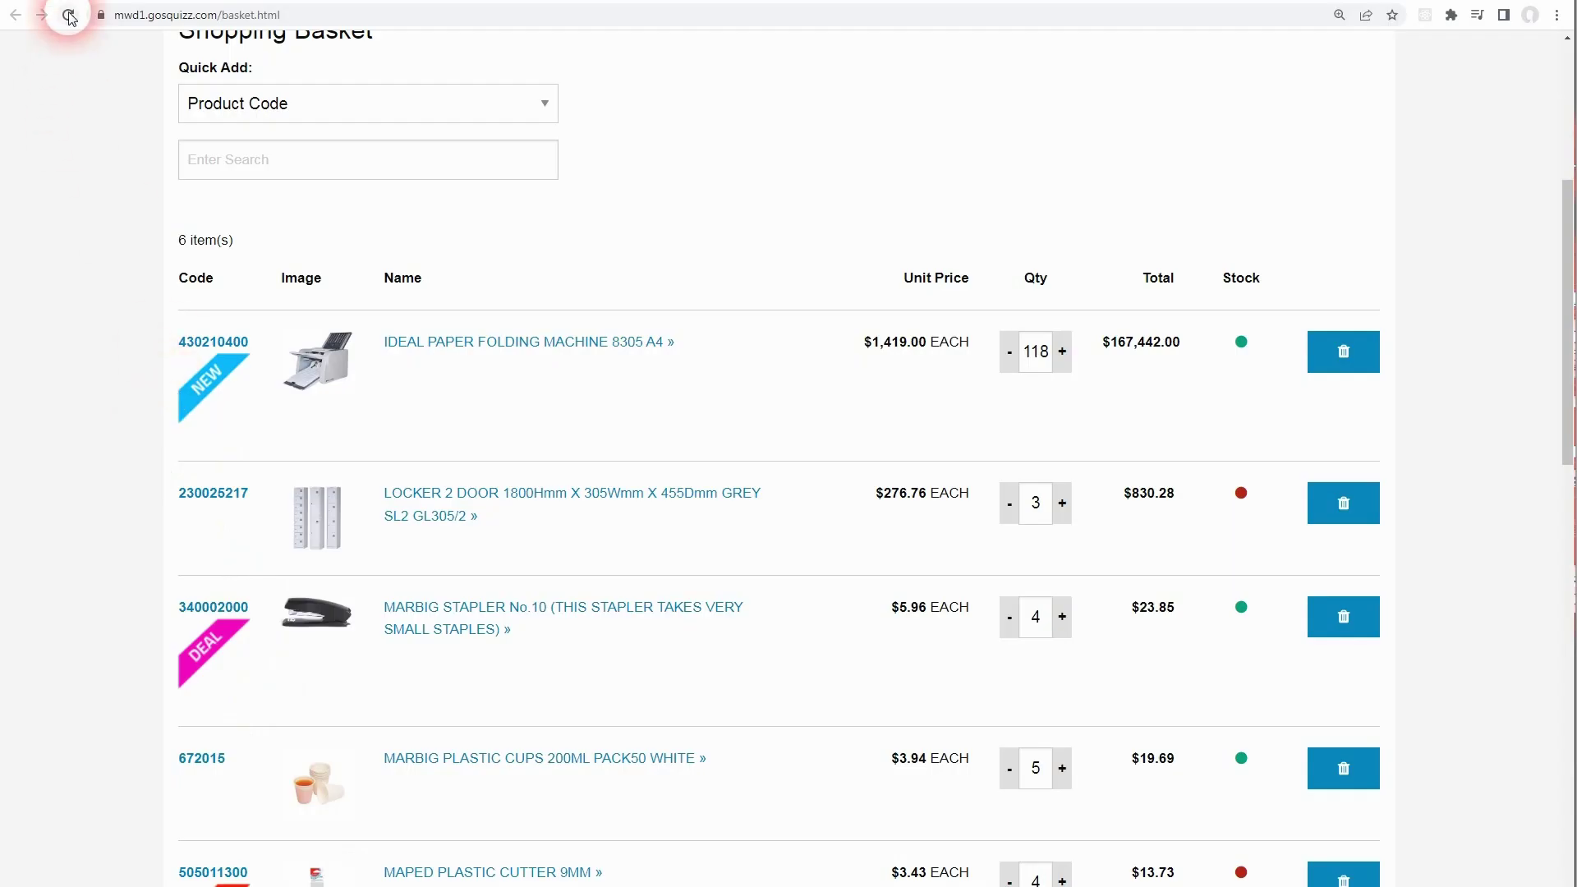
left_click(69, 16)
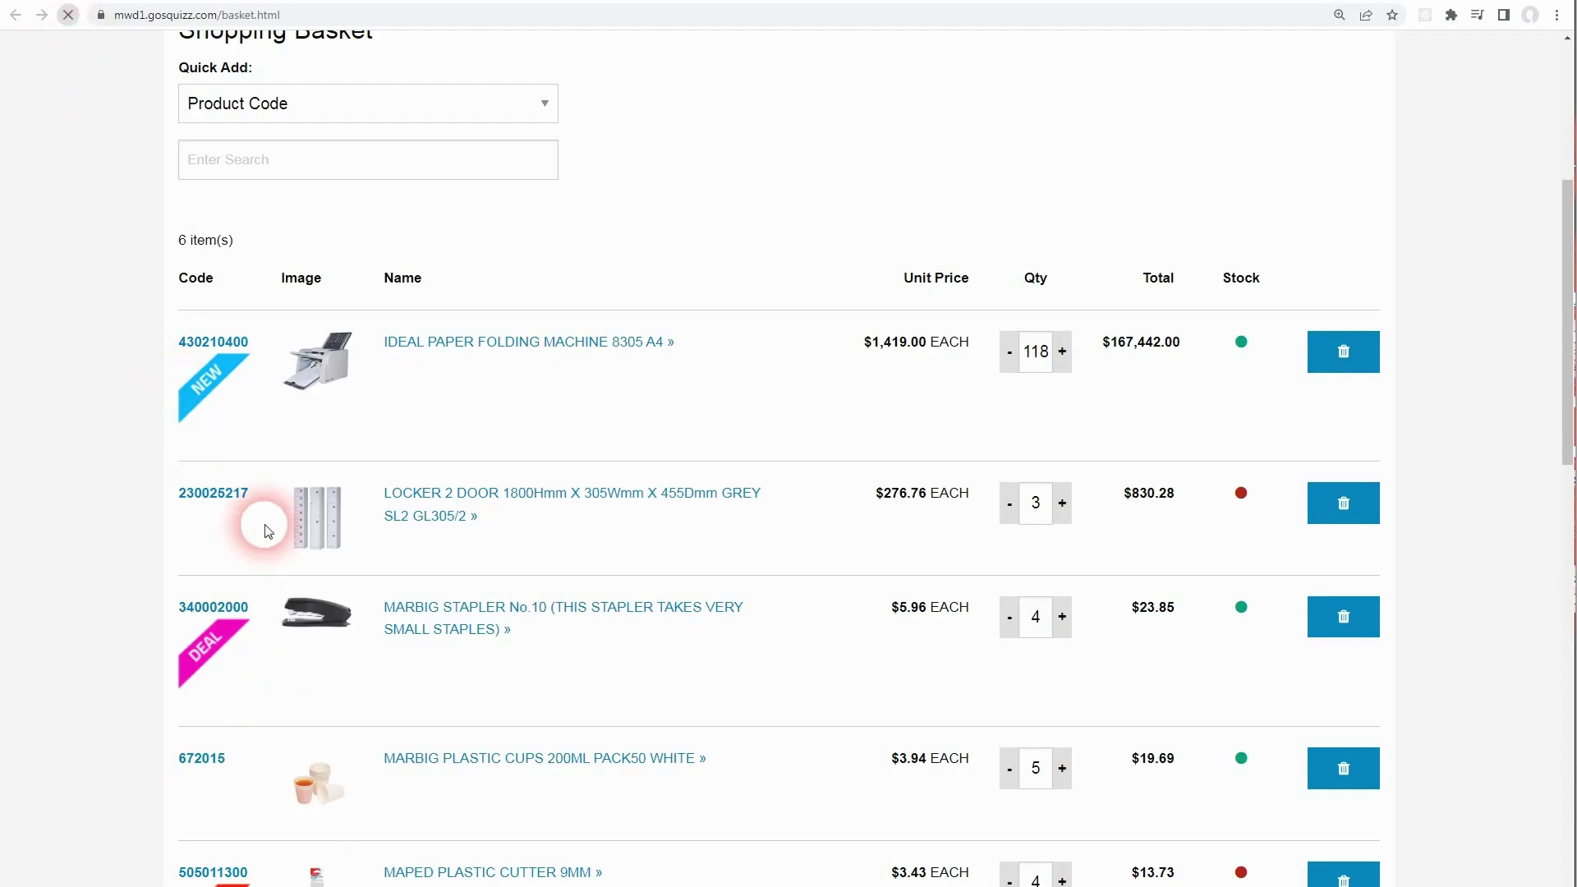
scroll(615, 387, "down", 1)
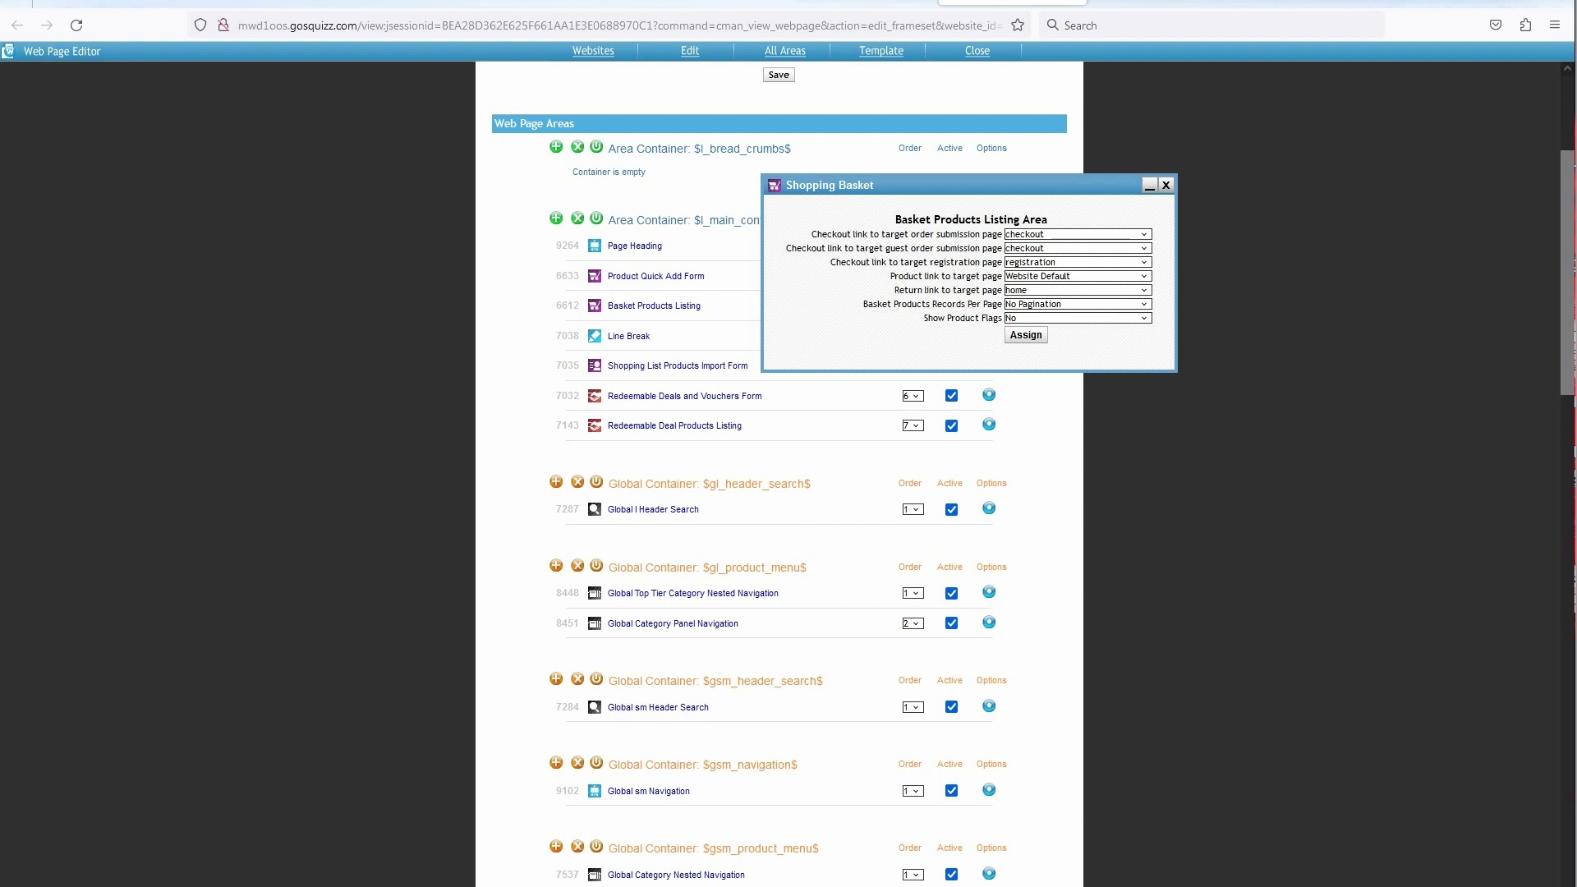
Set Show Product Flags to Yes and assign the settings to the Basket Products Listing area
left_click(1037, 319)
left_click(1032, 350)
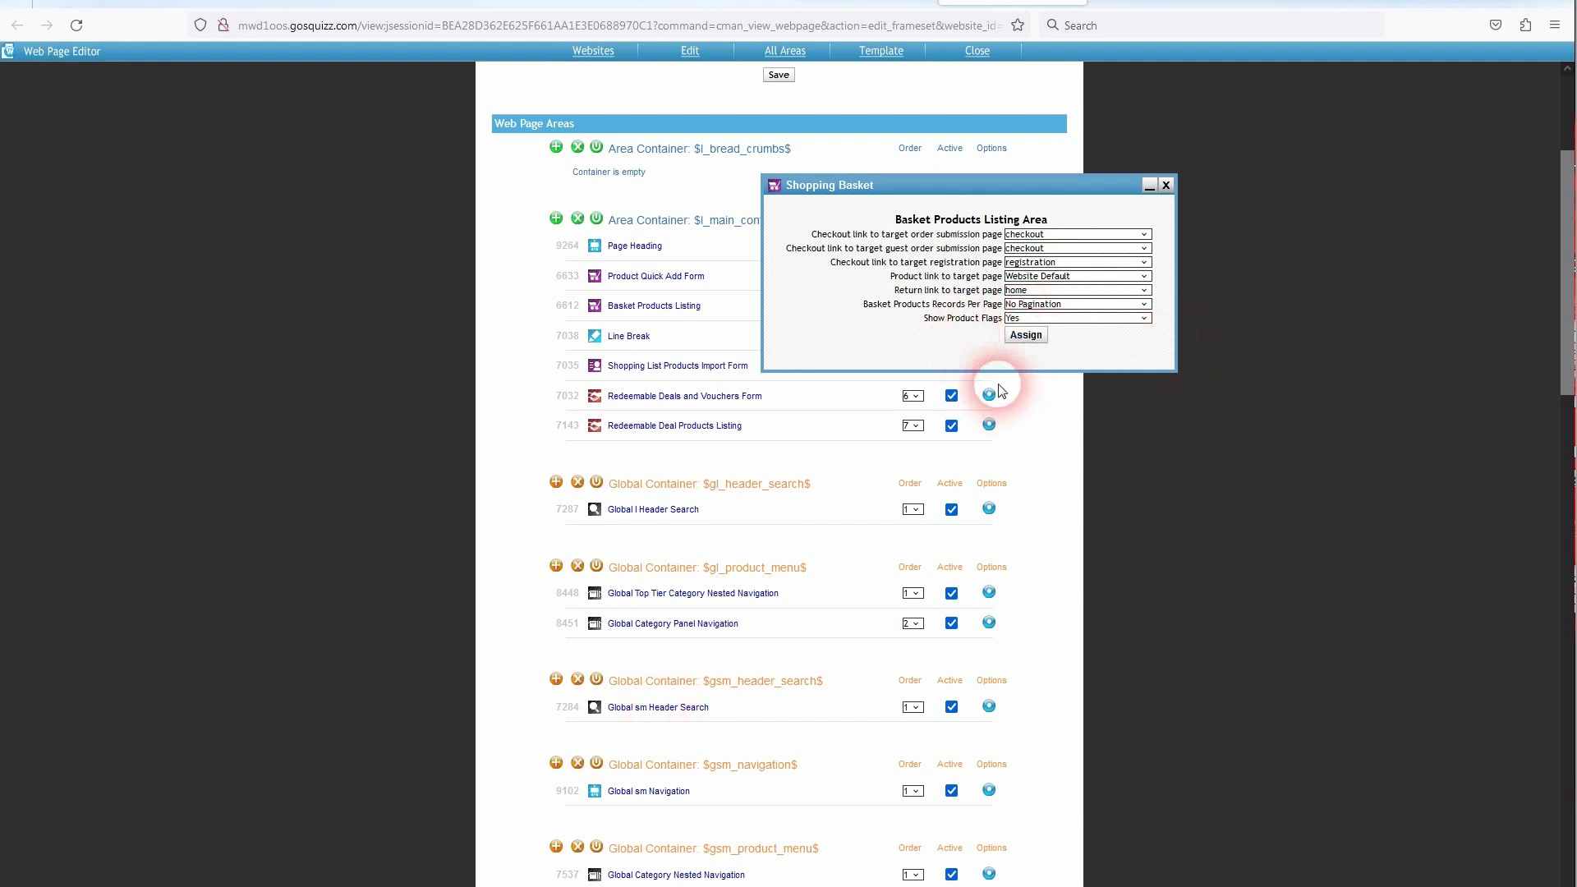
left_click(1027, 335)
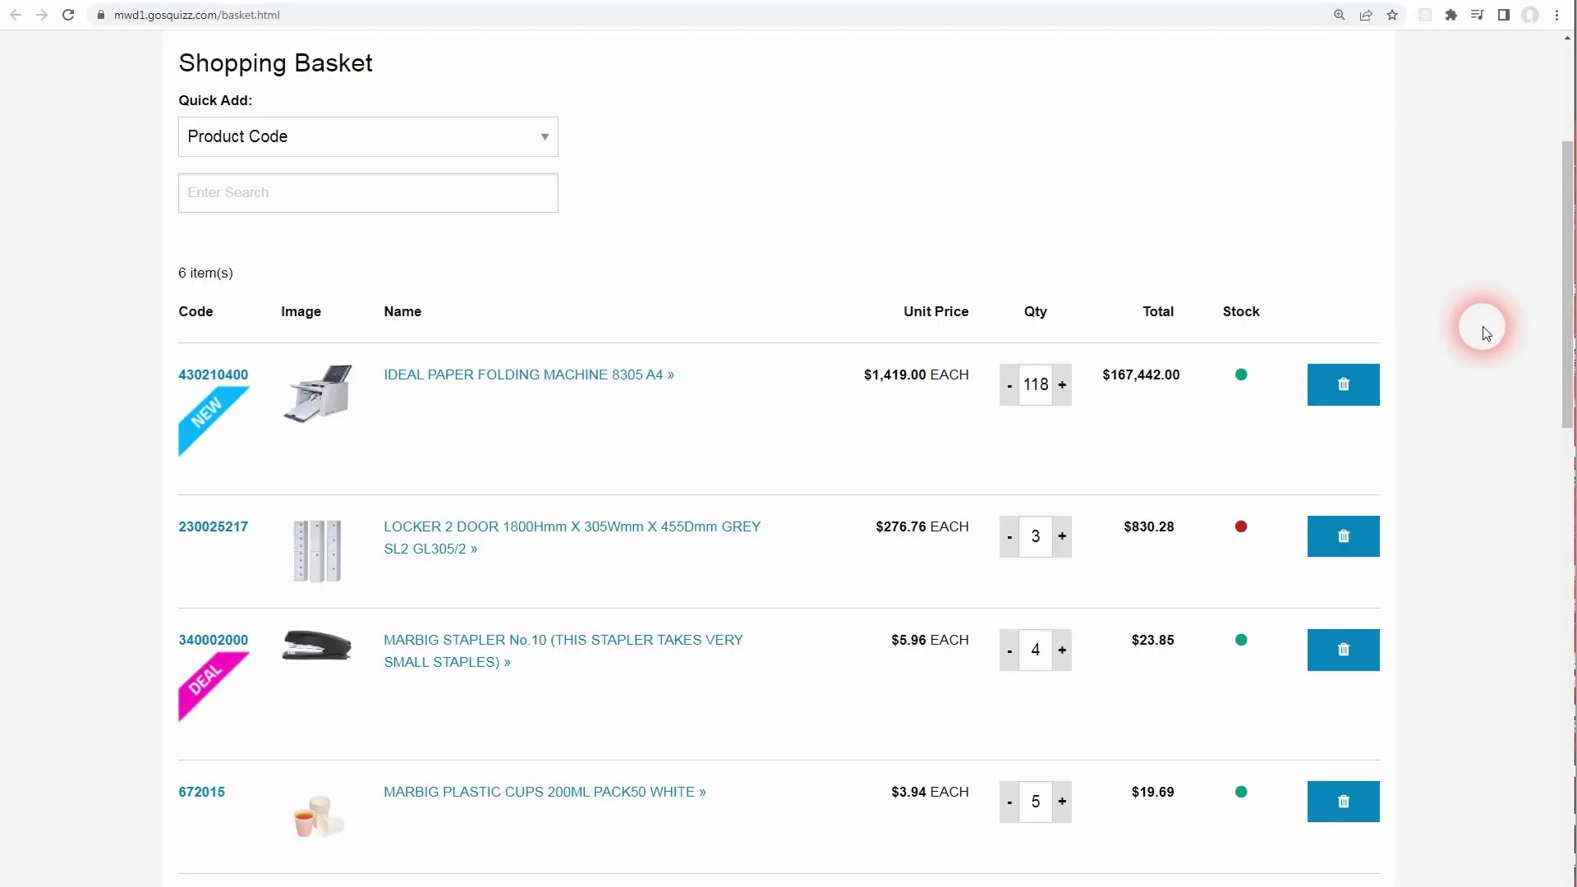
Switch to the storefront's shopping basket and look through the flags shown on the listed products
left_click_drag(1567, 349, 1557, 409)
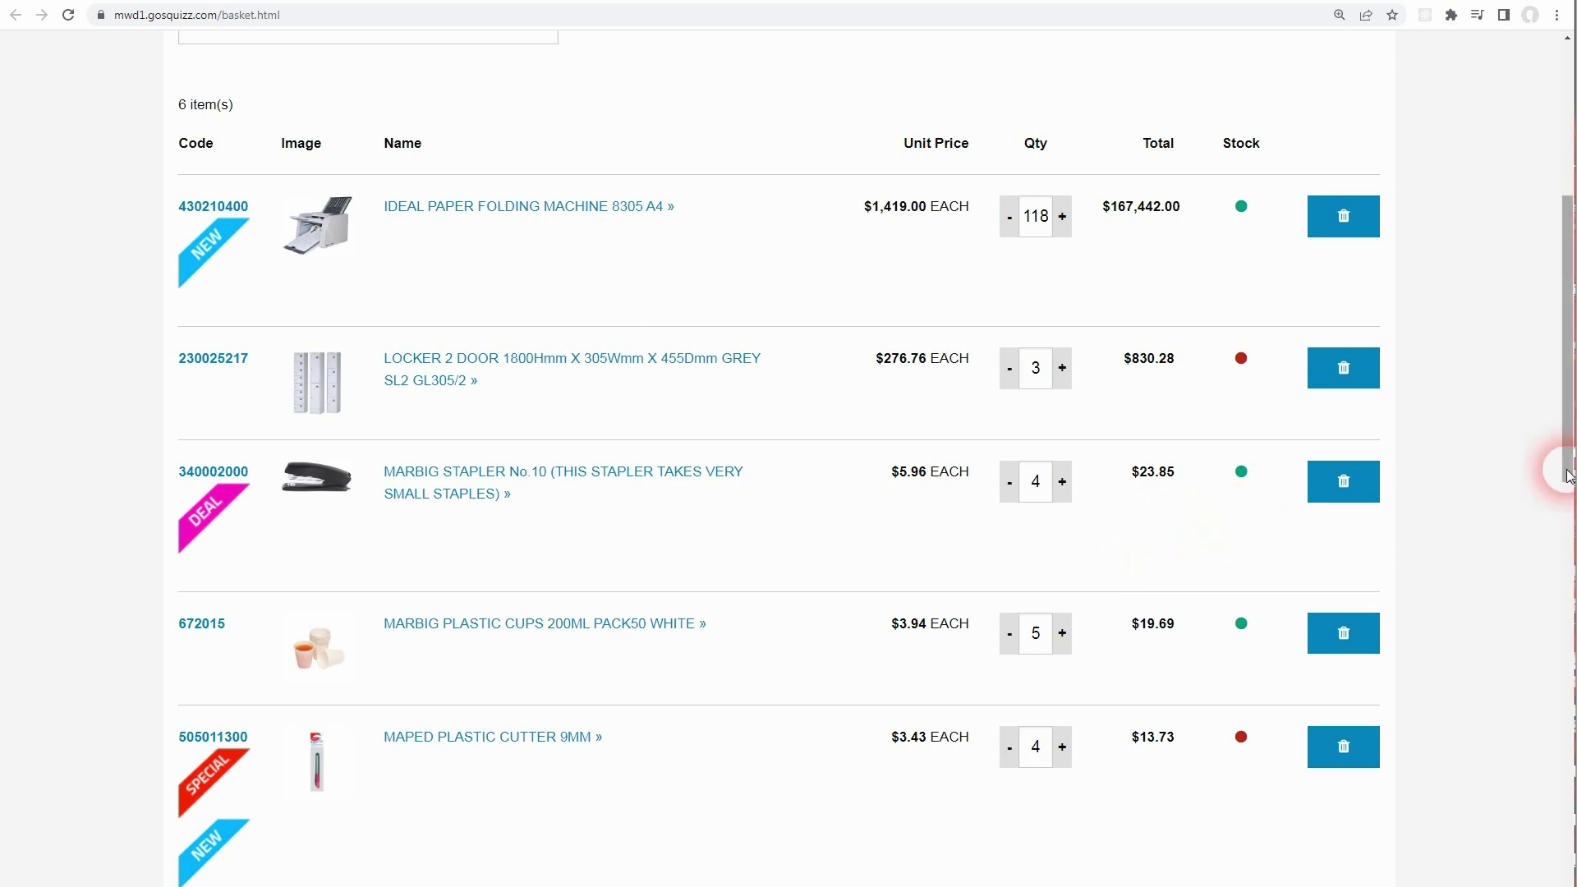
left_click(1567, 477)
left_click(516, 491)
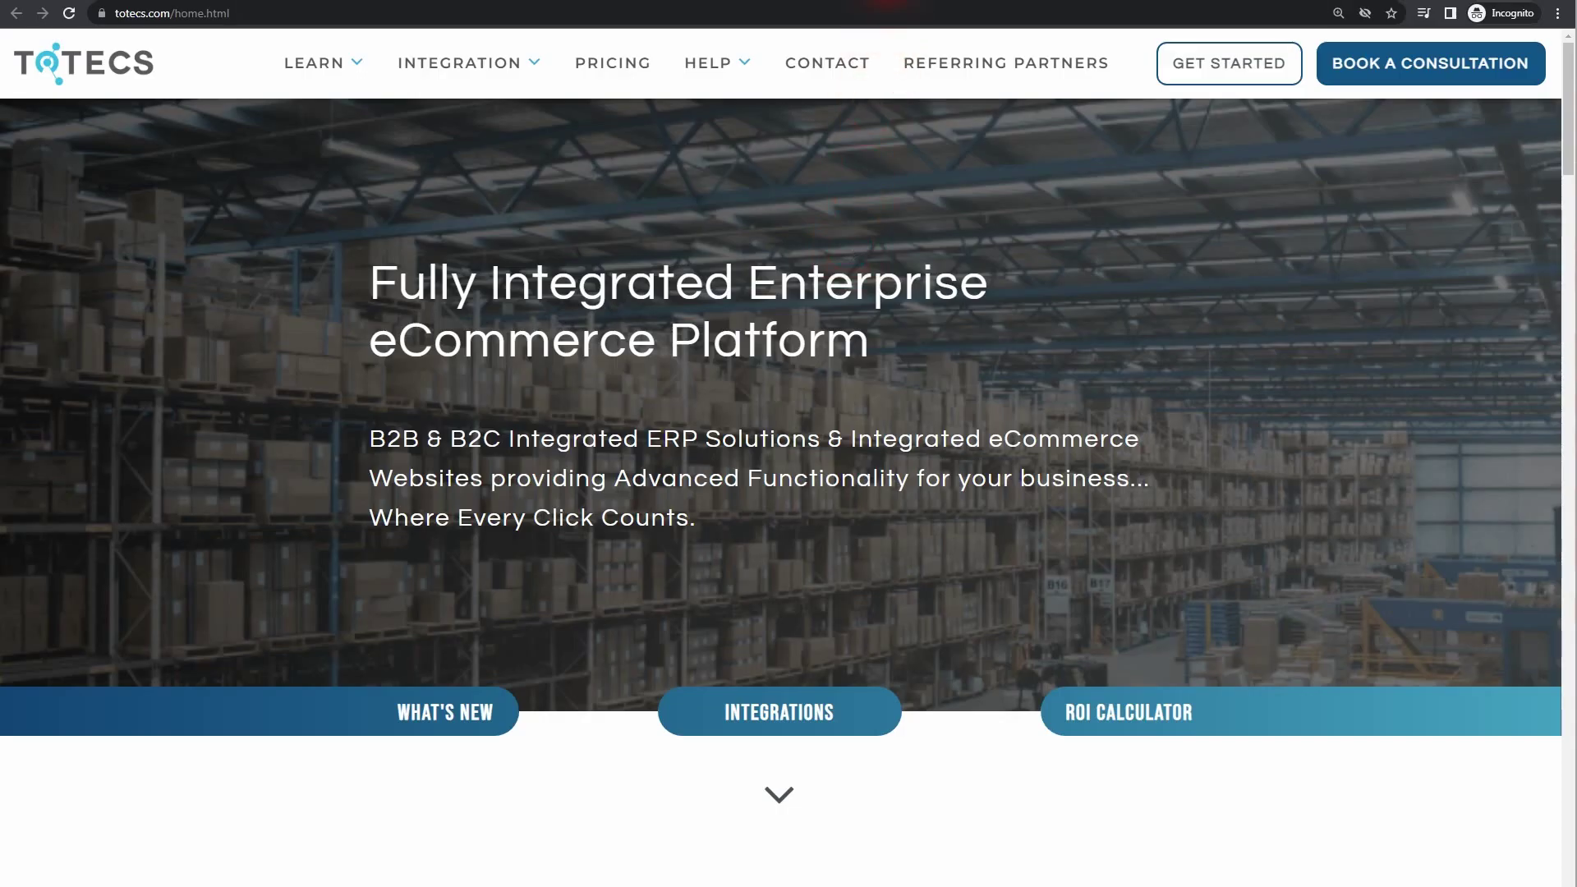
Switch to the TOTECS website and open the Releases section of the TOTECS Platform forums
mouse_move(713, 63)
left_click(534, 153)
left_click(269, 727)
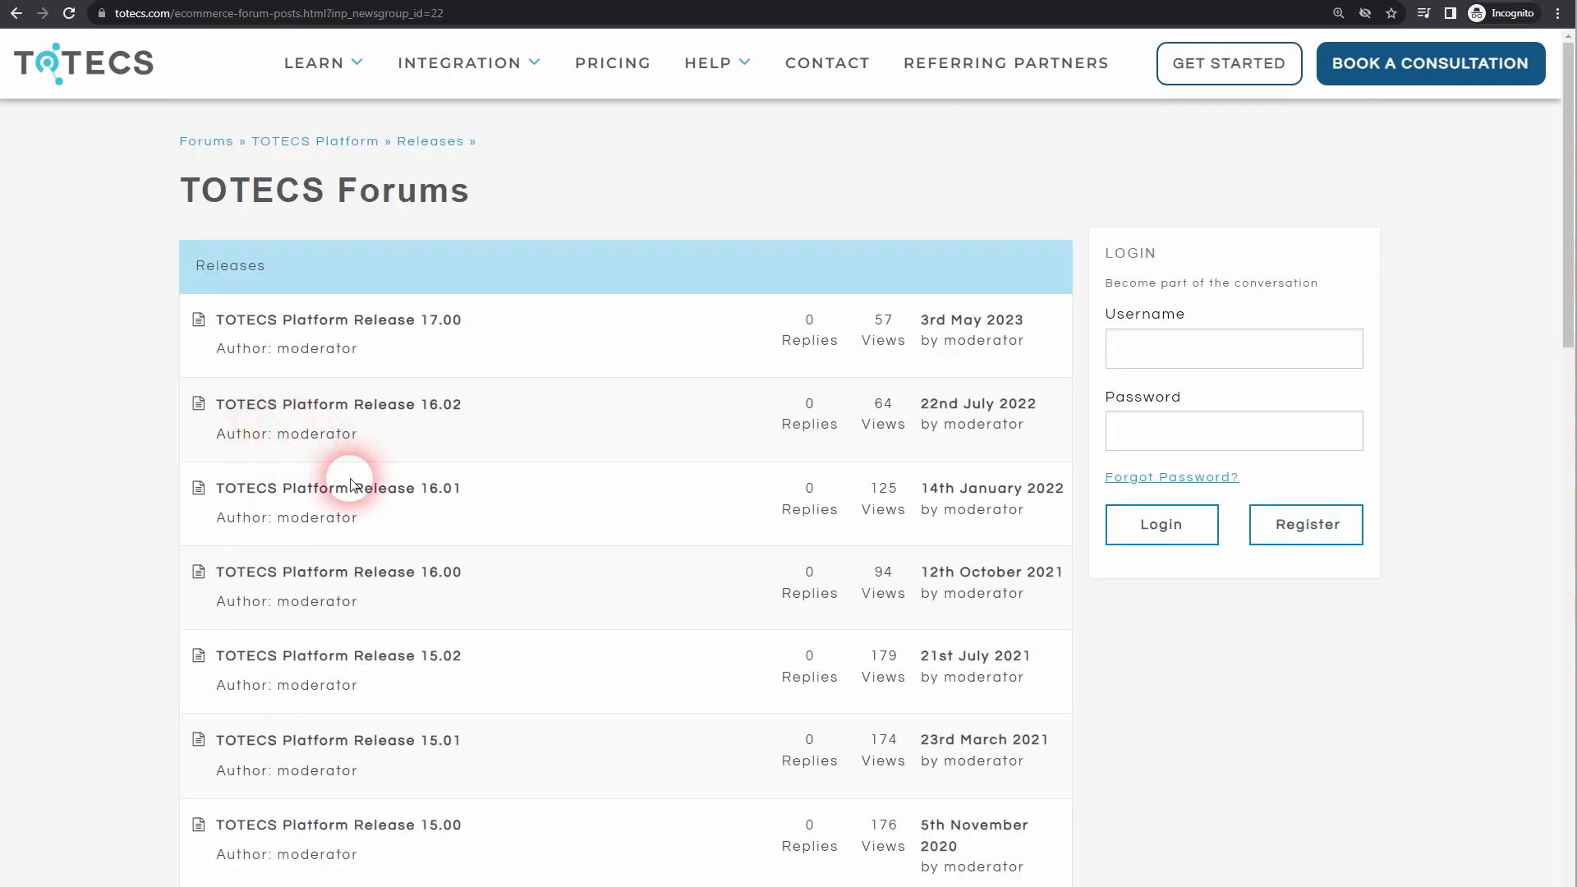